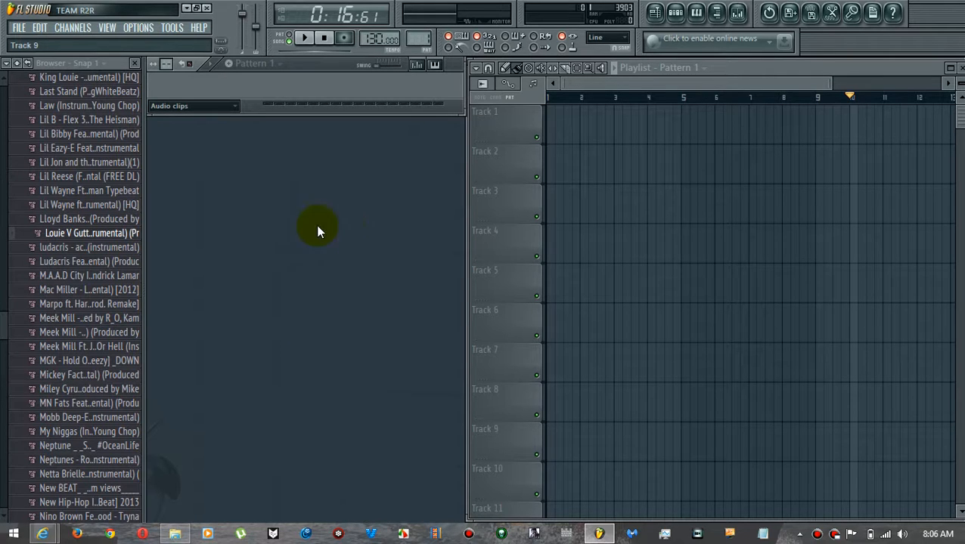
Step: Place the Louie V Gutta "December 5th" instrumental from the browser at the start of playlist Track 1
drag(144, 240, 110, 241)
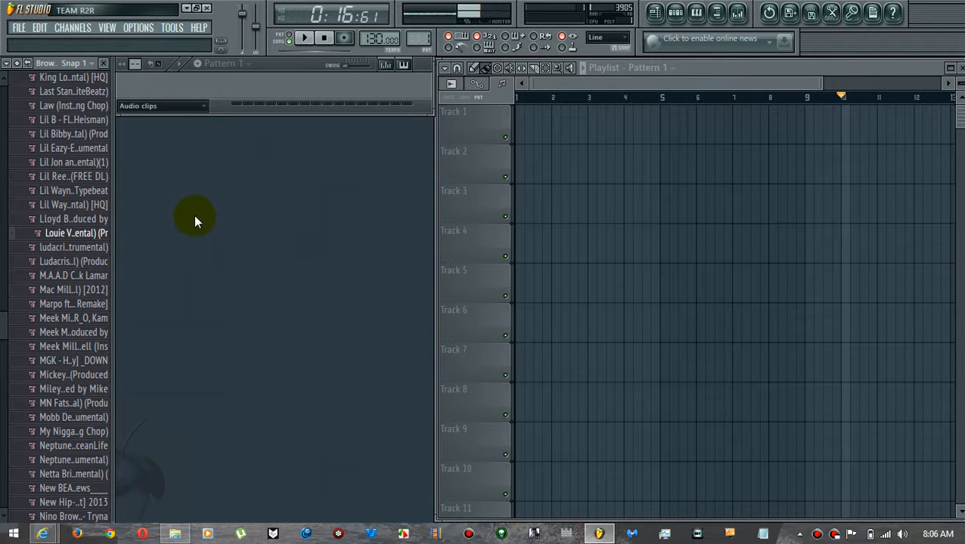
drag(75, 232, 517, 130)
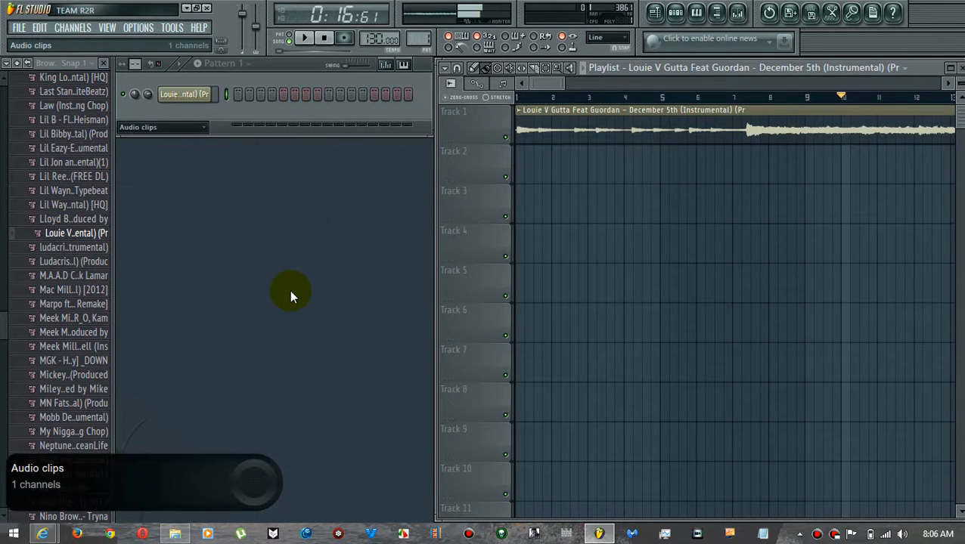
ctrl+right_click(624, 175)
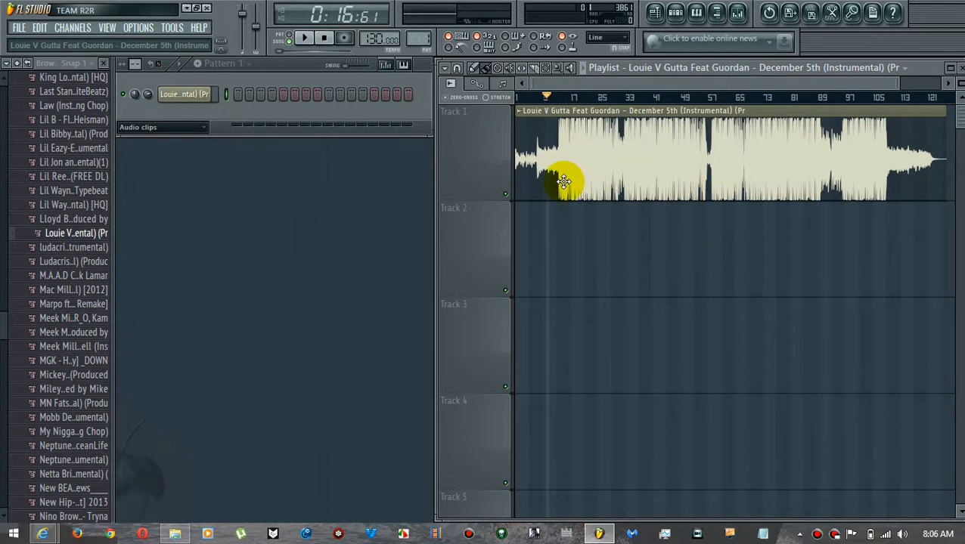
Step: Close the browser and widen the playlist window to fill the freed space
click(103, 64)
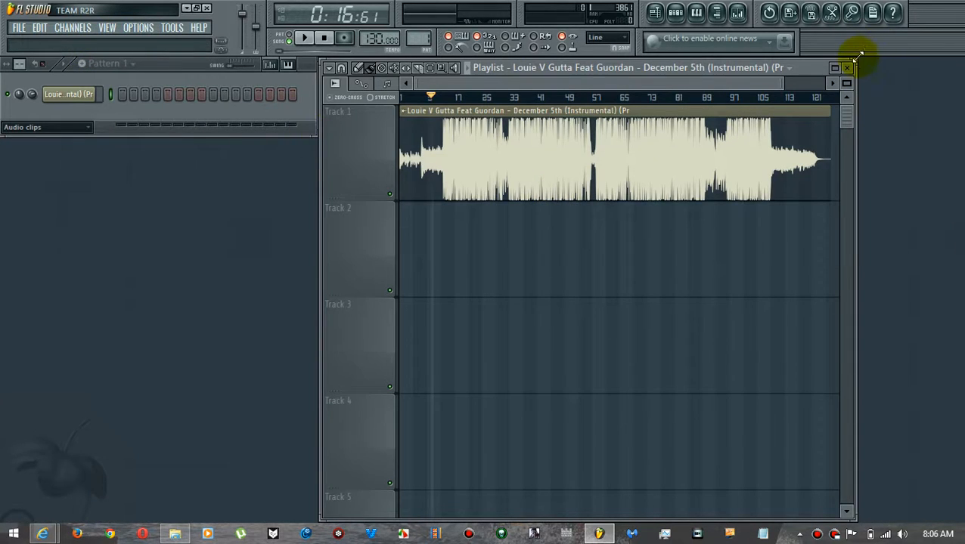
drag(857, 57, 958, 57)
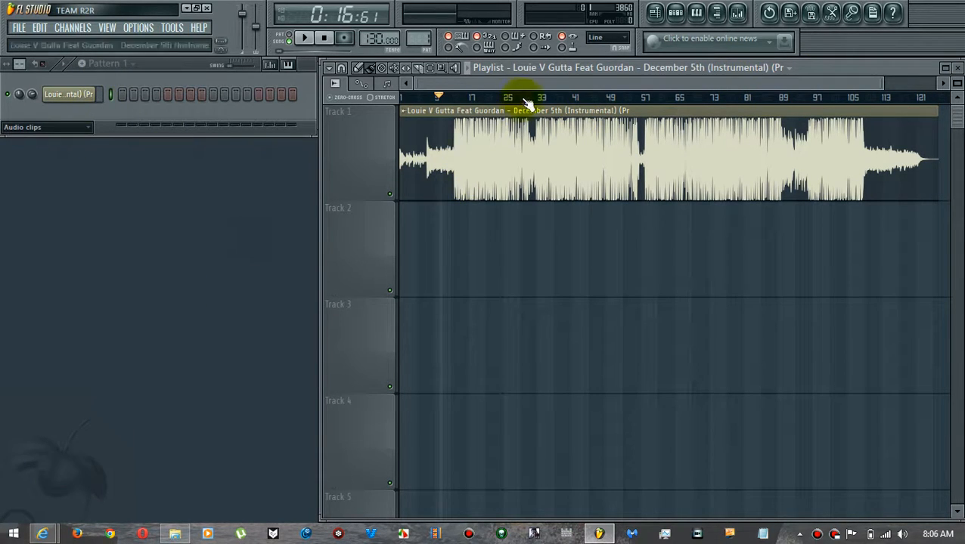
Step: Show the mixer below the channel rack and link the instrumental's channel to the Insert 4 track
click(740, 12)
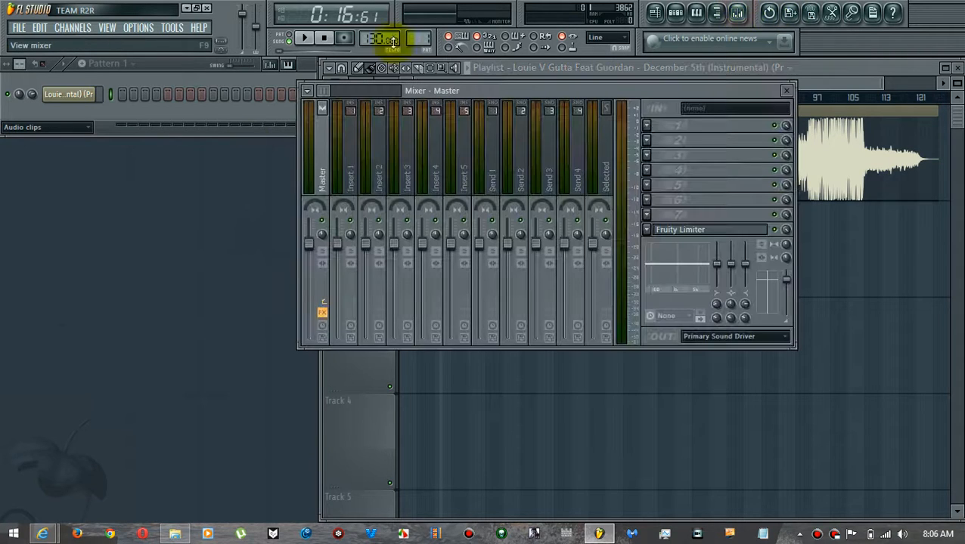
drag(531, 90, 233, 266)
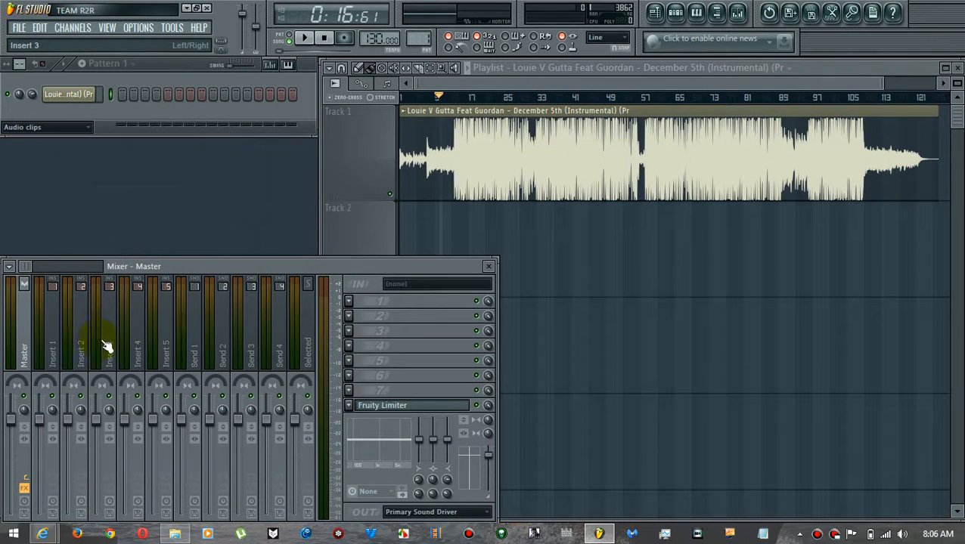
right_click(140, 333)
mouse_move(203, 326)
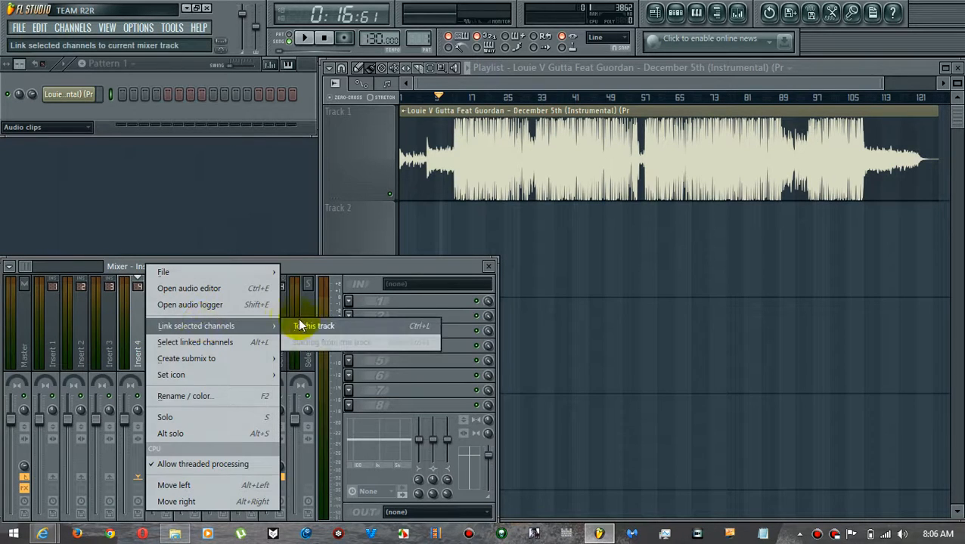
click(309, 327)
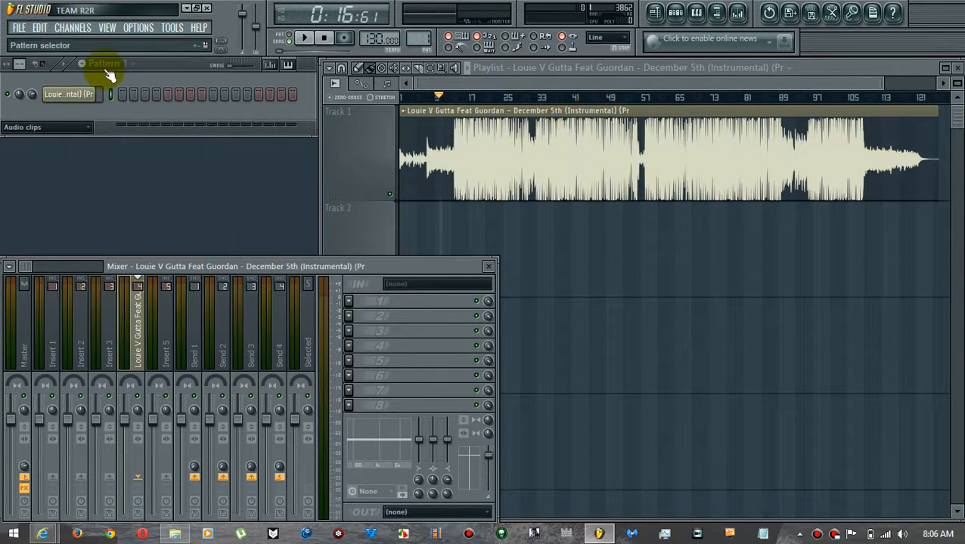
drag(31, 95, 32, 103)
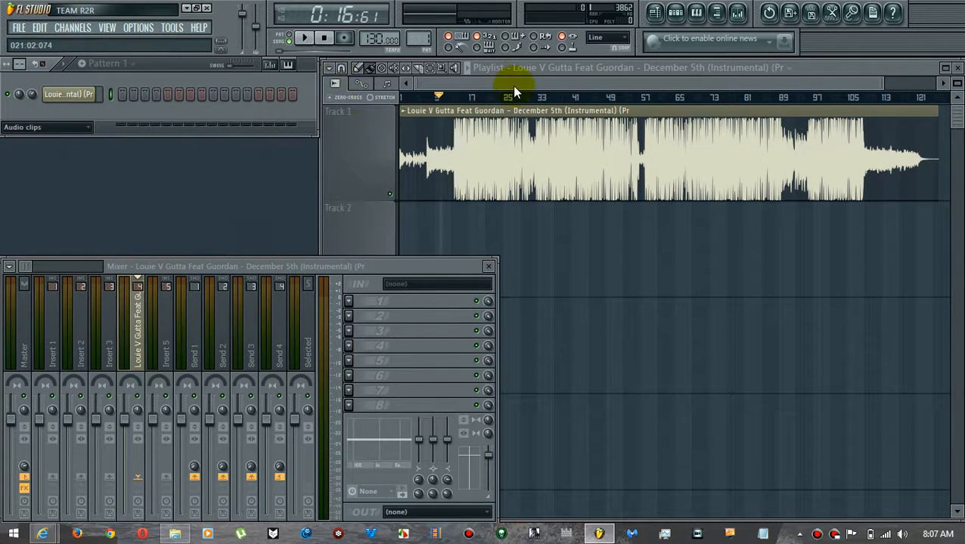
Step: Bring the playlist to the front and maximize its window
click(486, 82)
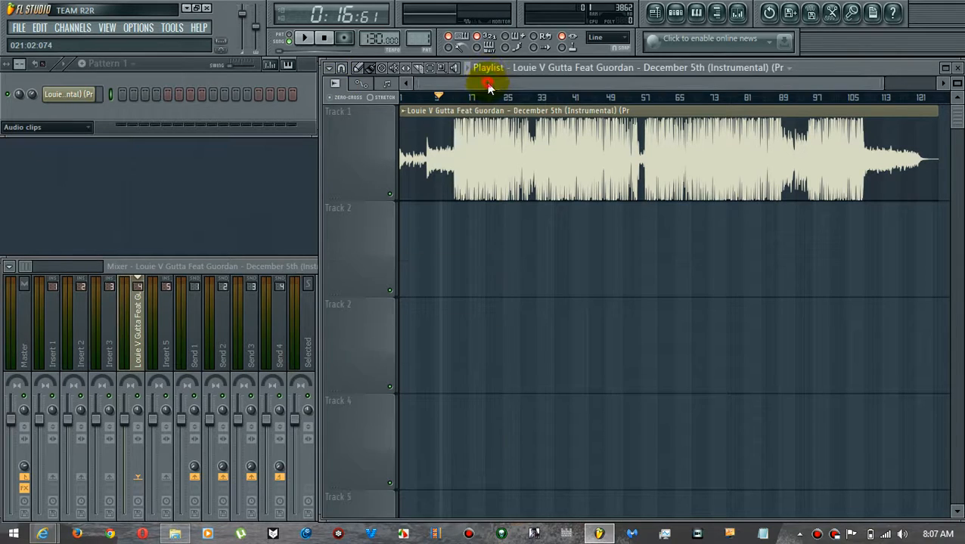
double_click(840, 66)
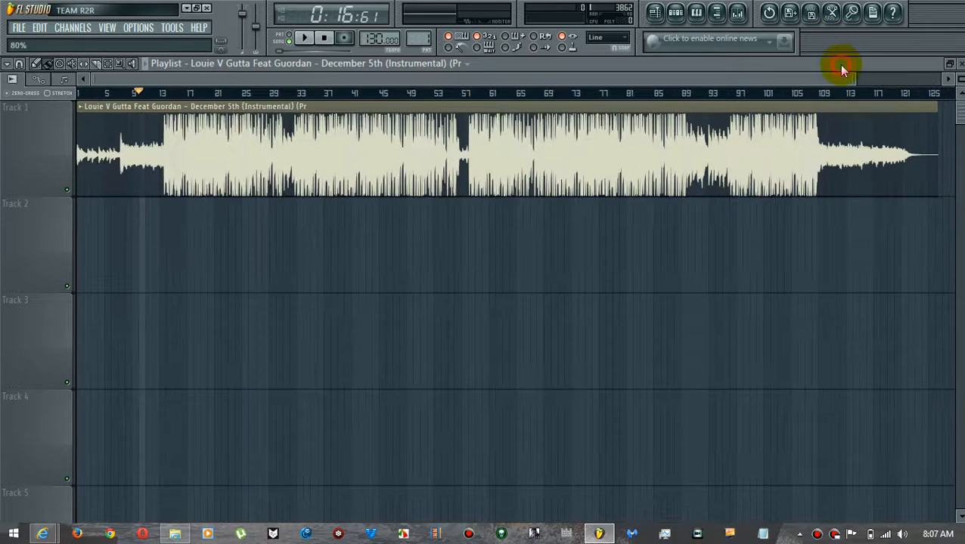
click(79, 106)
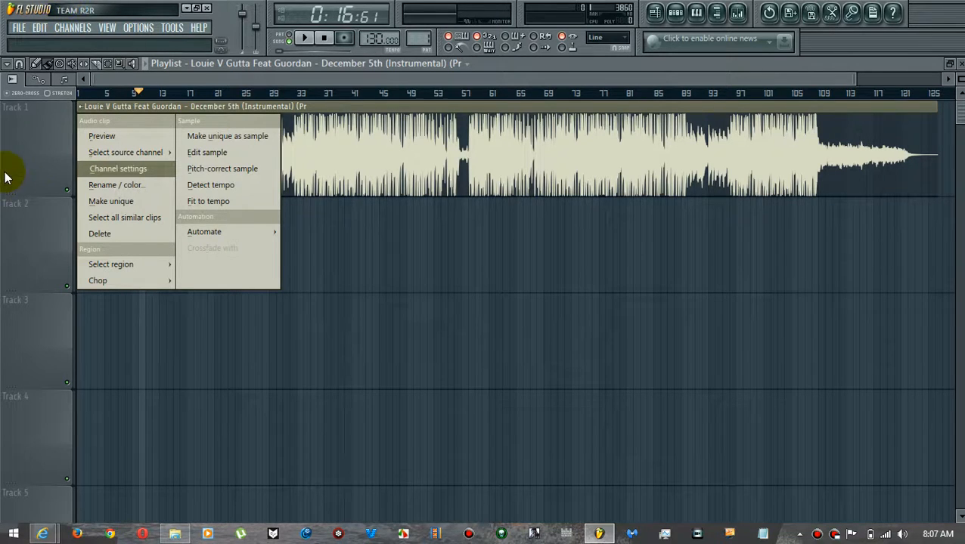
click(14, 94)
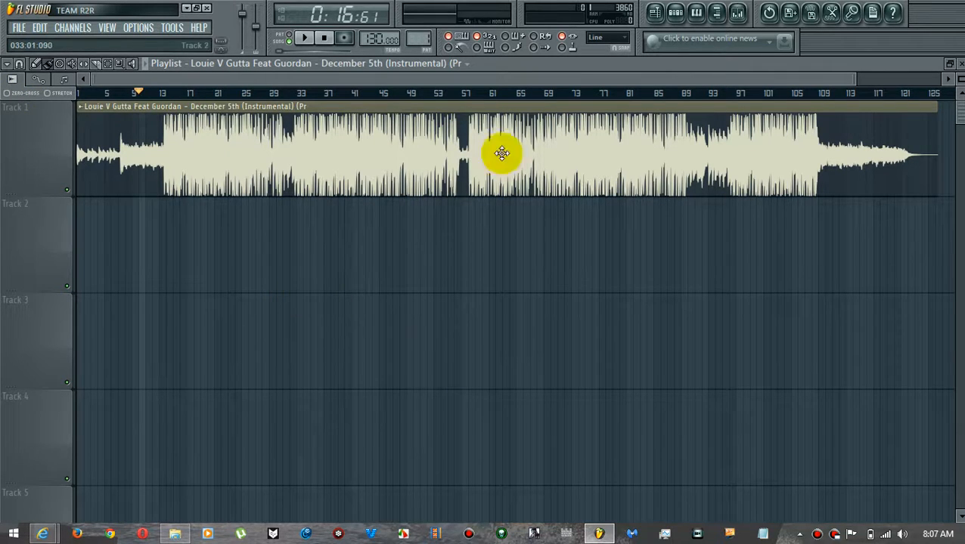
click(740, 12)
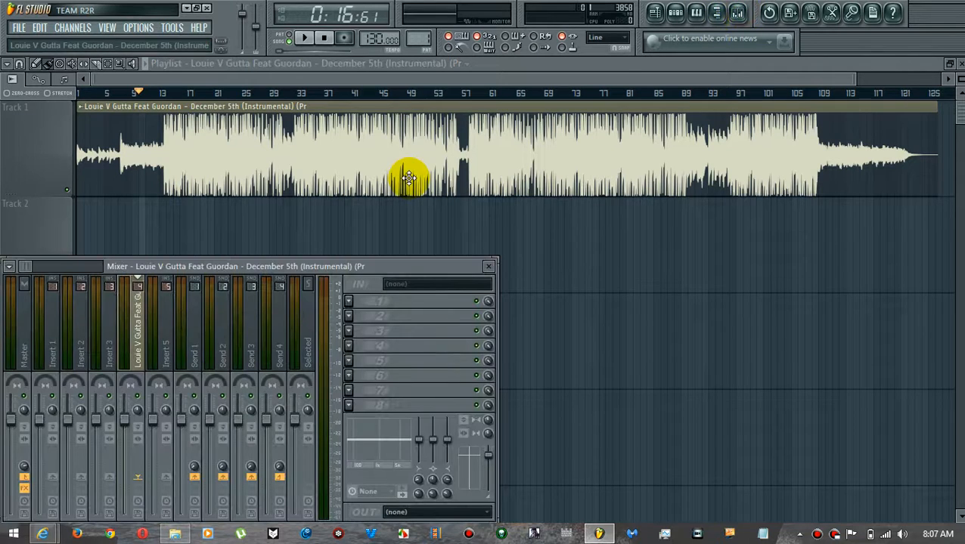
click(166, 333)
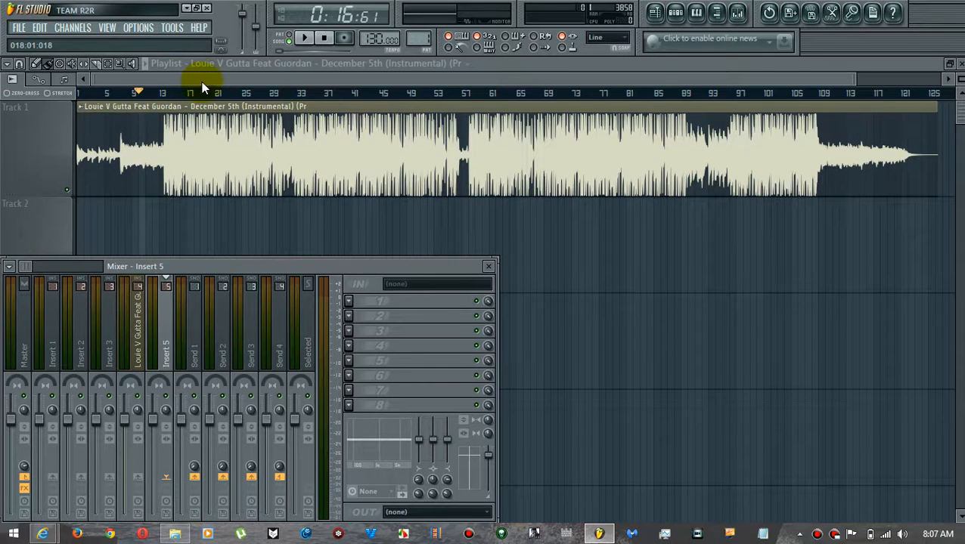
key(F9)
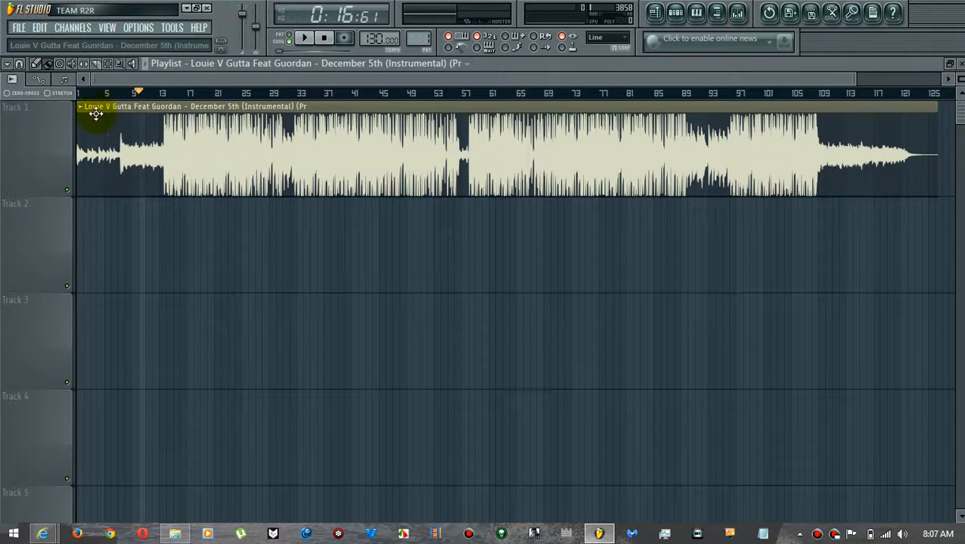
Step: Detect the instrumental clip's tempo in the 100 to 200 BPM range and apply it as the project tempo
click(82, 107)
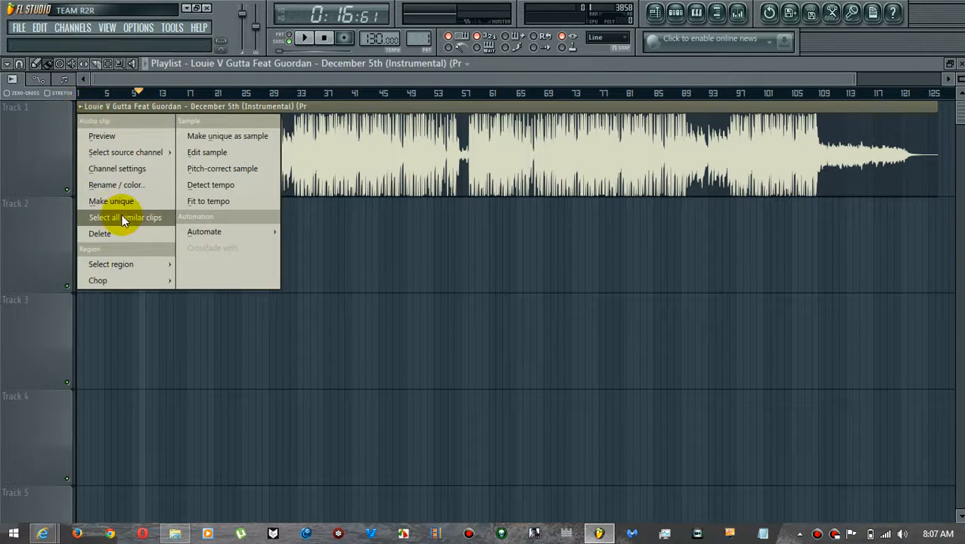
click(215, 188)
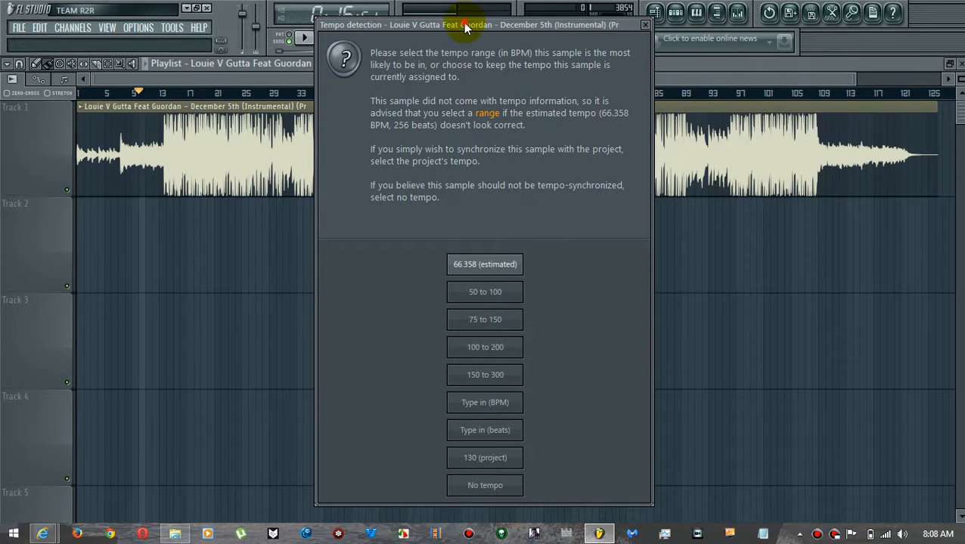
drag(462, 22, 369, 18)
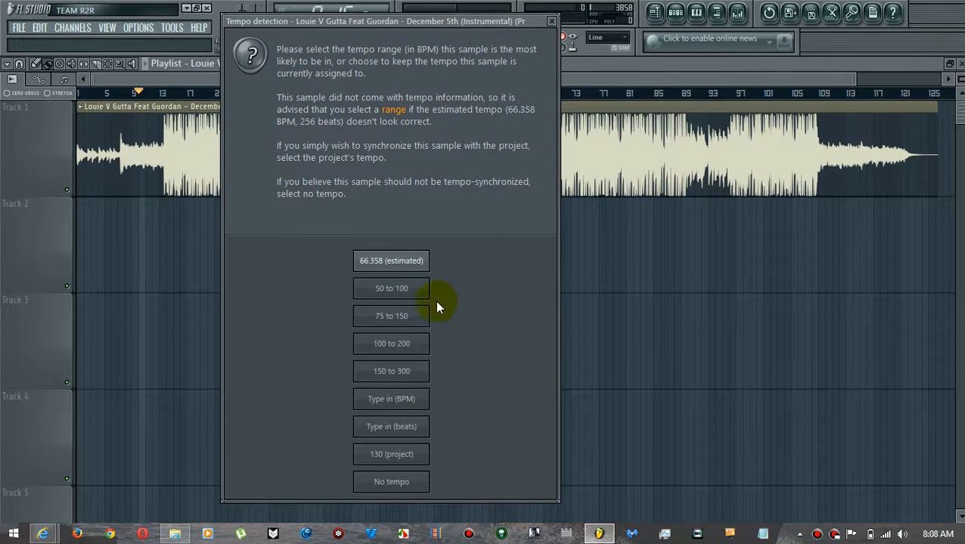
click(398, 346)
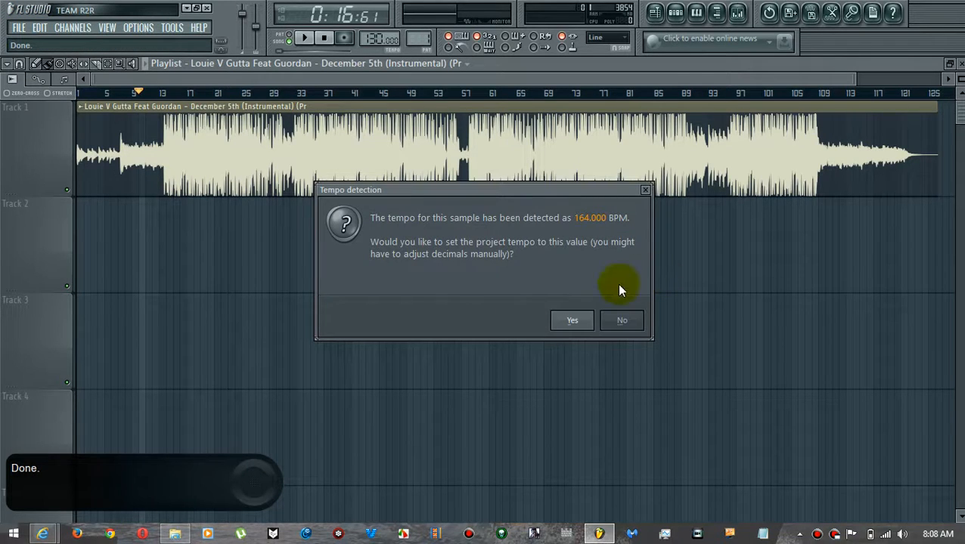
click(572, 321)
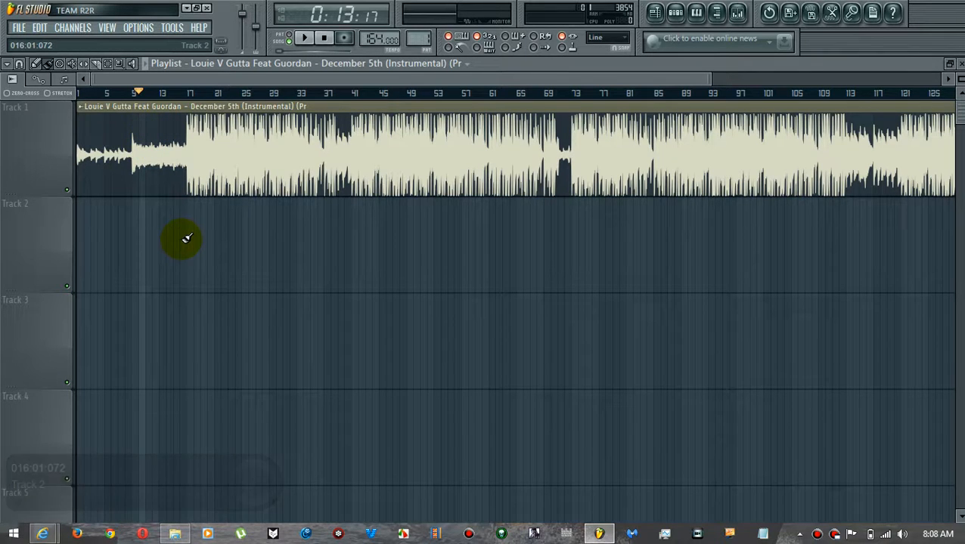
Step: Slice the instrumental clip on Track 1 at bar 16 and delete the part before the cut
drag(175, 216, 206, 171)
ctrl+right_click(206, 170)
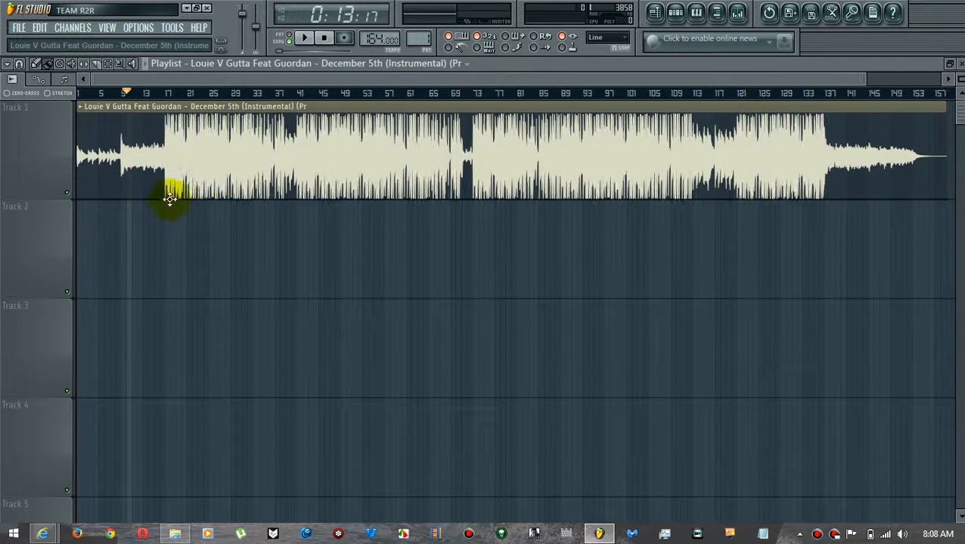
drag(148, 216, 185, 161)
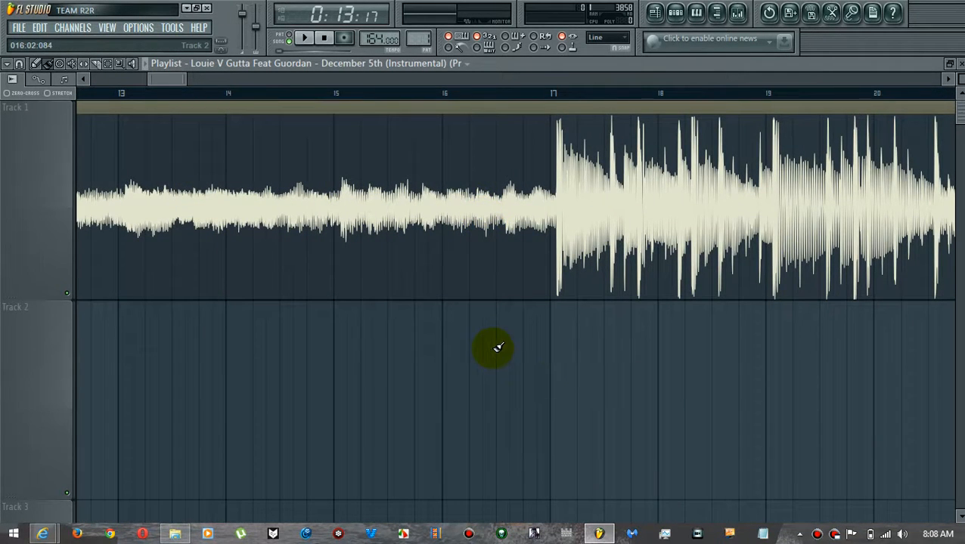
drag(493, 353, 424, 208)
right_click(380, 198)
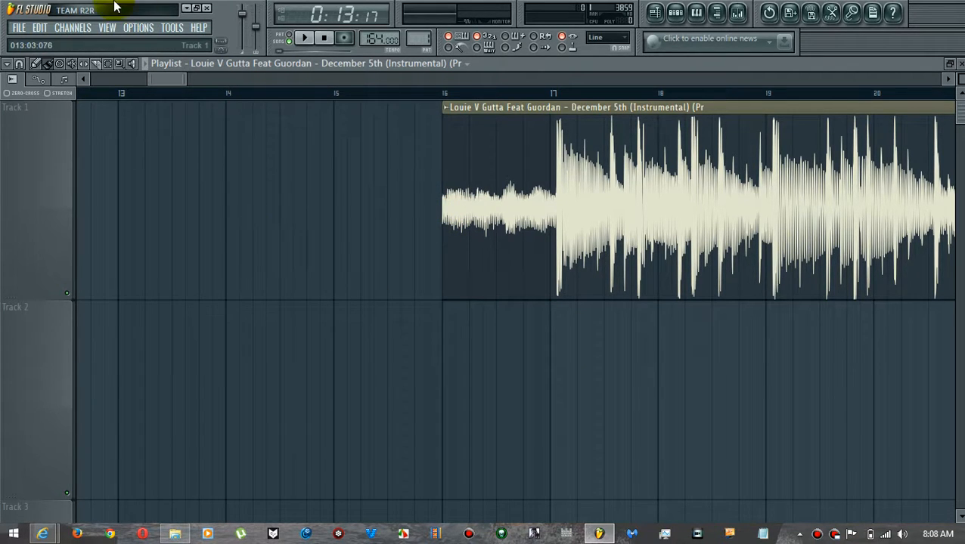
Step: Turn off the circular panning law and set the timebase to 960 PPQ in the project general settings
click(136, 28)
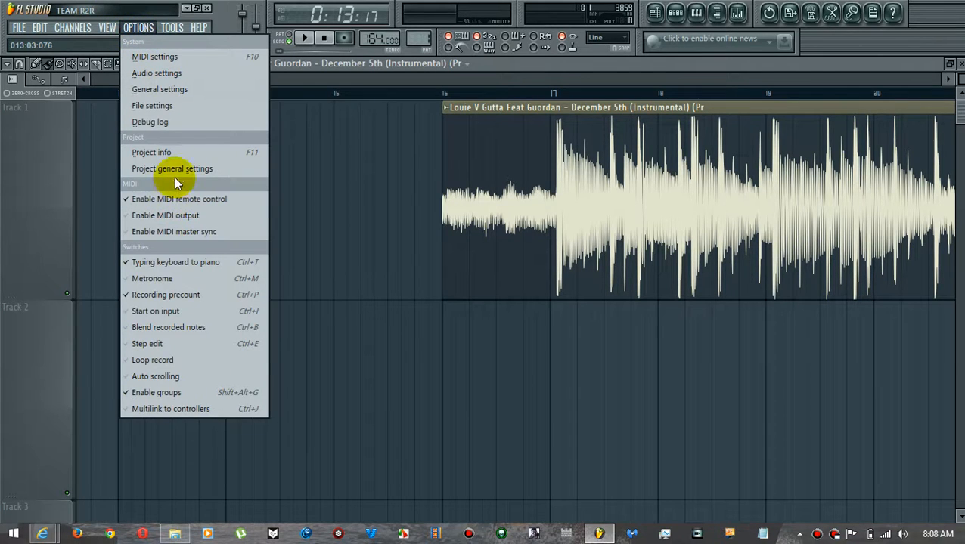
click(171, 168)
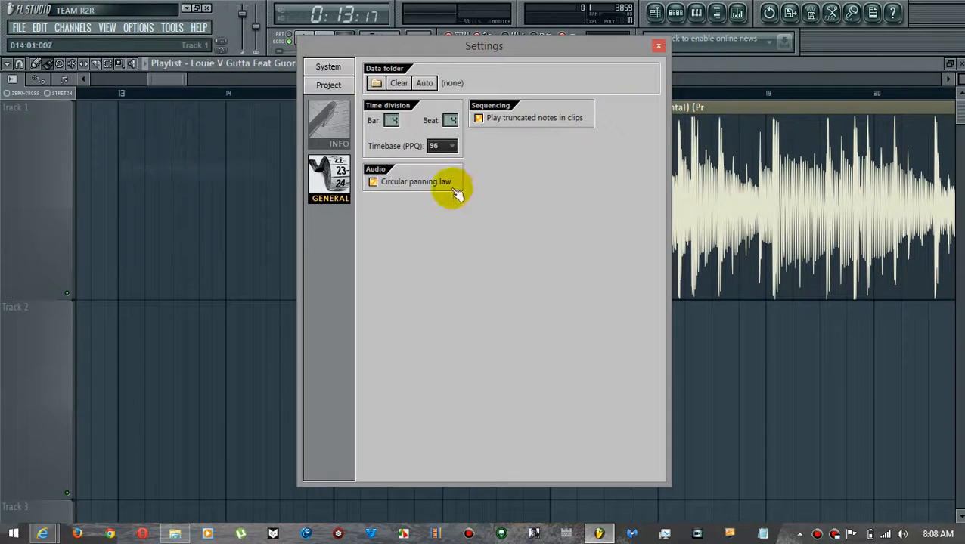
click(373, 181)
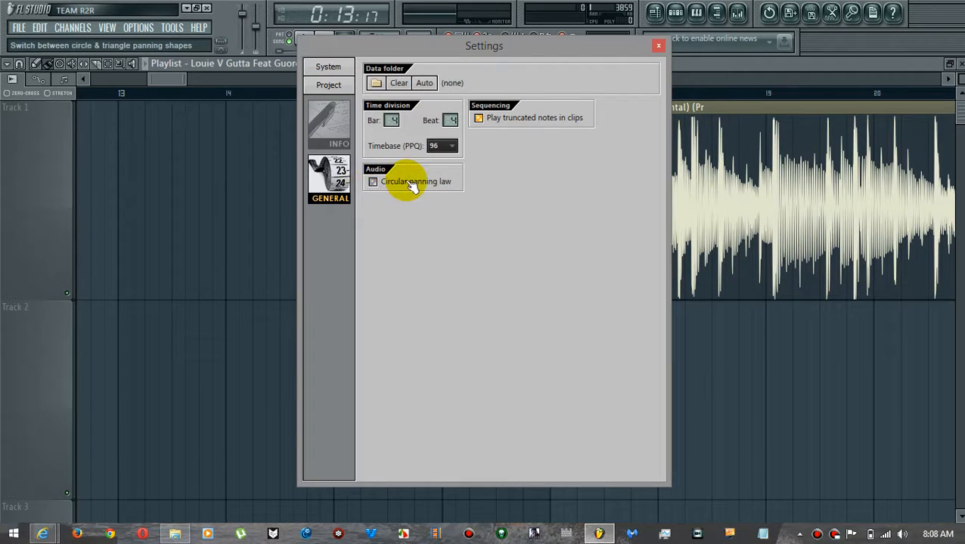
click(454, 148)
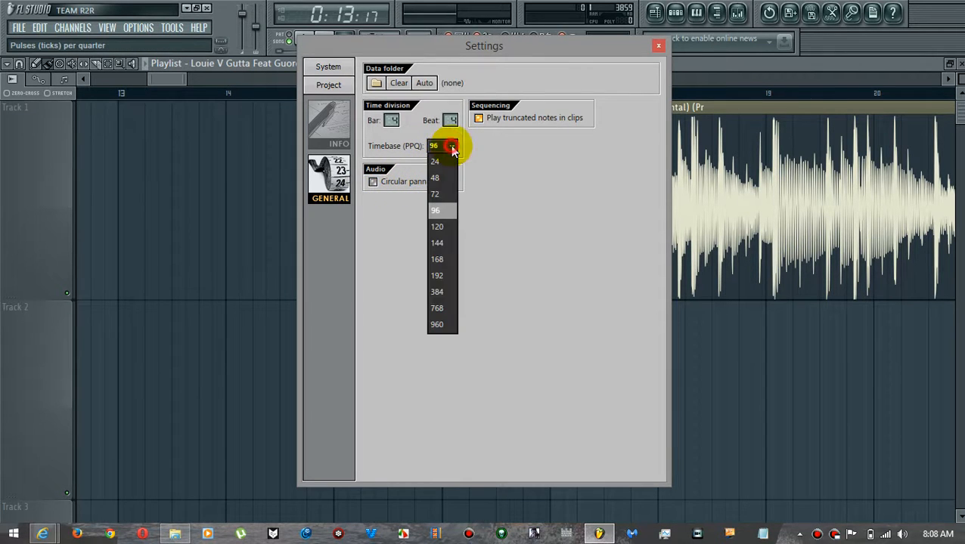
click(441, 329)
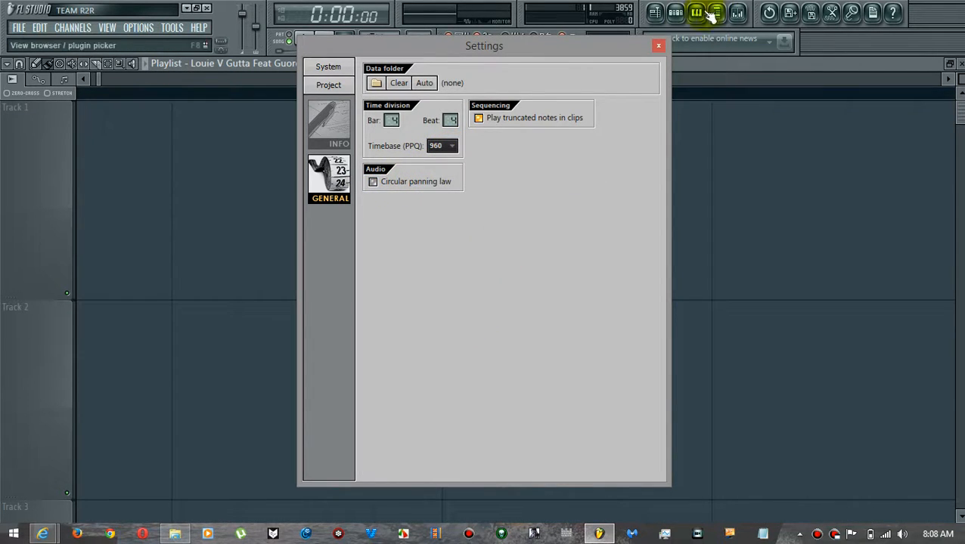
click(658, 46)
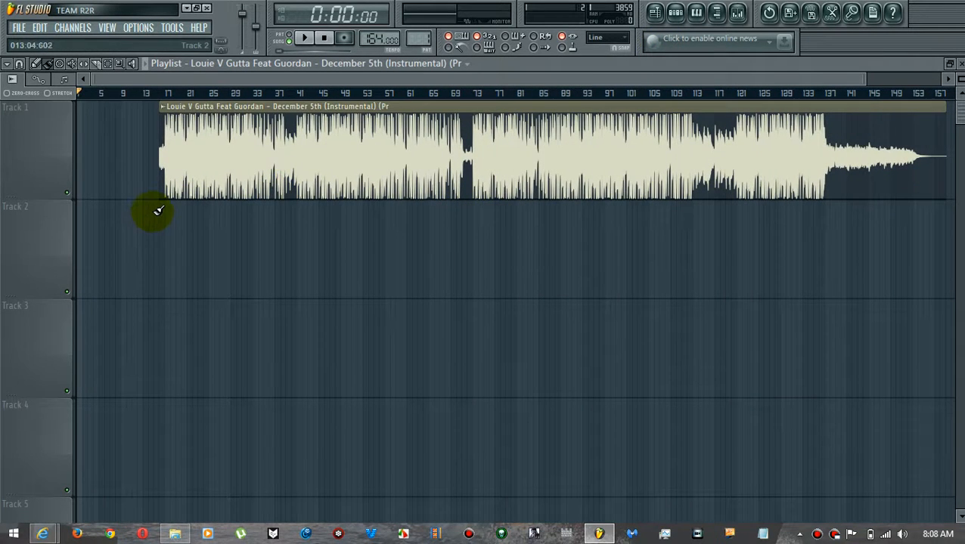
Step: Shift the instrumental clip slightly earlier so its first loud beat starts exactly on bar 17
drag(153, 212, 178, 169)
scroll(179, 169, down, 1)
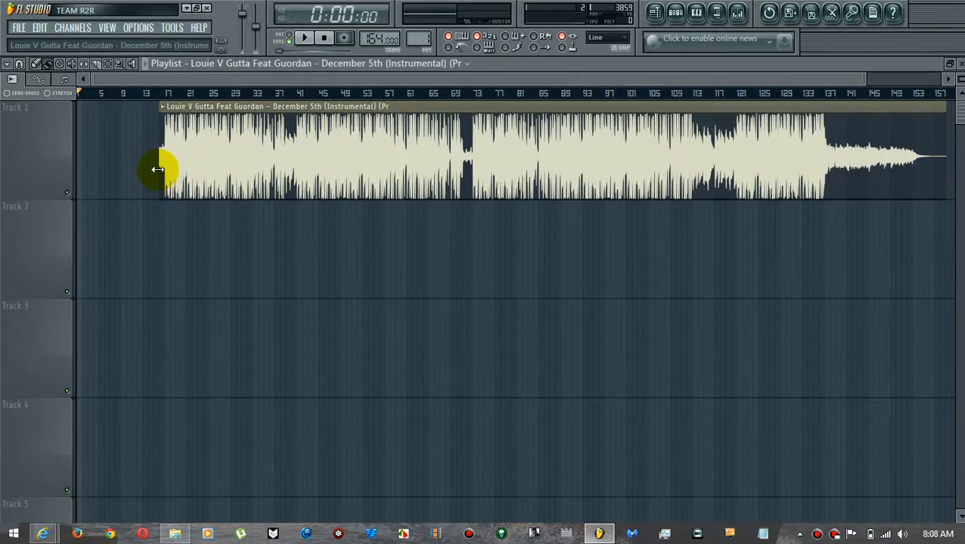
scroll(156, 167, up, 3)
scroll(163, 165, up, 4)
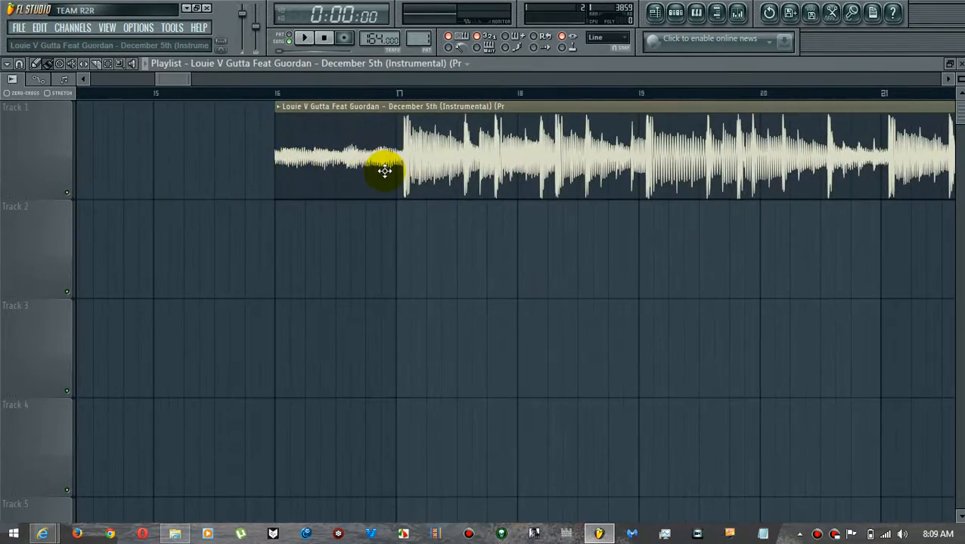
scroll(385, 171, up, 5)
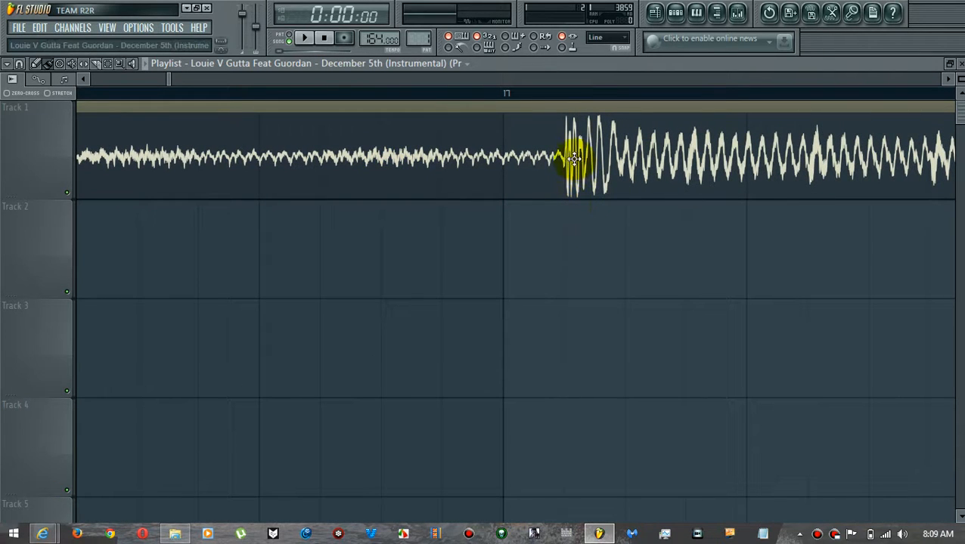
drag(573, 158, 512, 165)
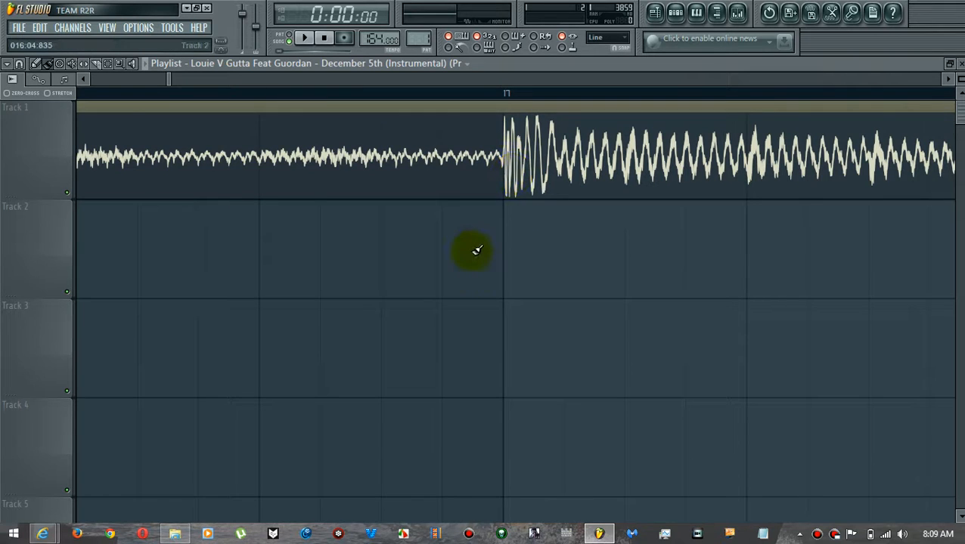
Step: Check the instrumental clip's first loud beat against the bar 17 line and play the clip from bar 17
scroll(493, 166, up, 5)
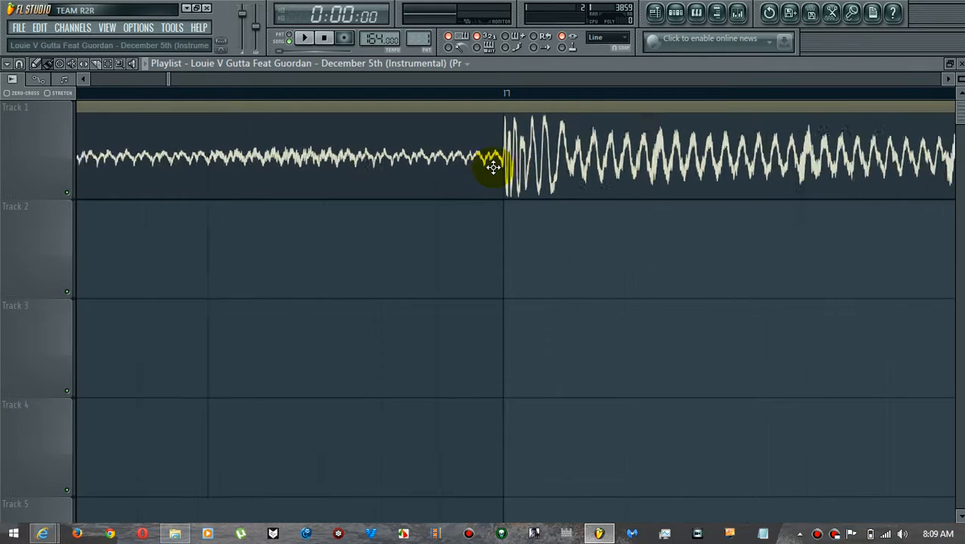
scroll(493, 166, up, 2)
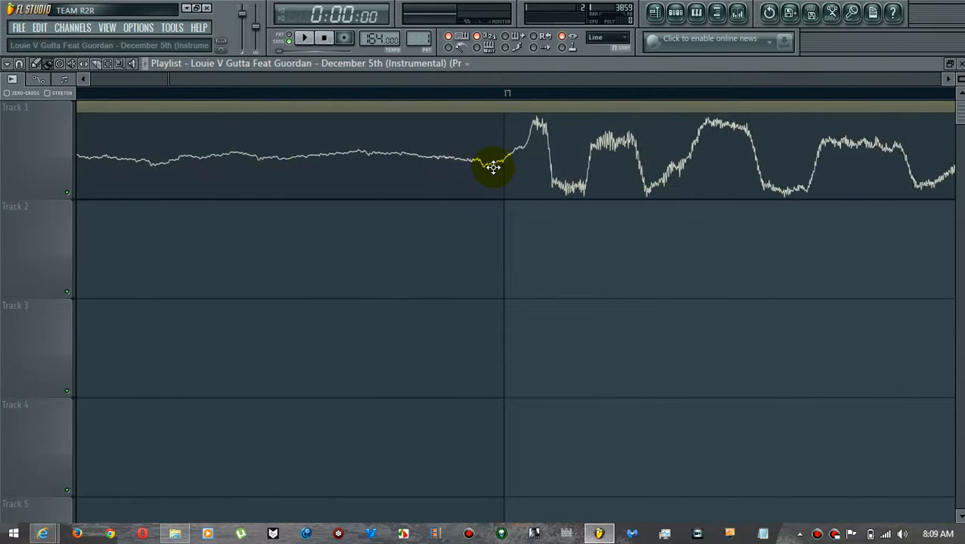
scroll(493, 166, down, 8)
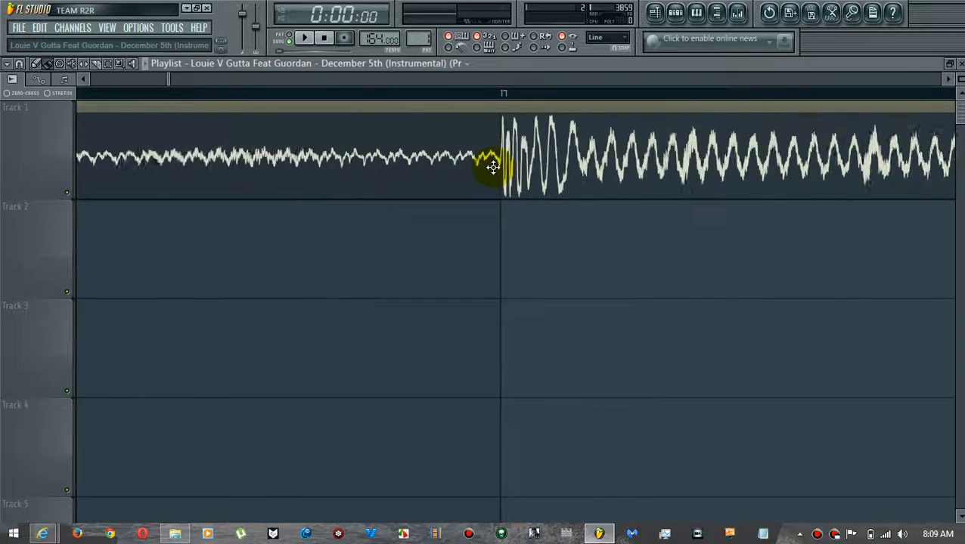
scroll(493, 166, down, 1)
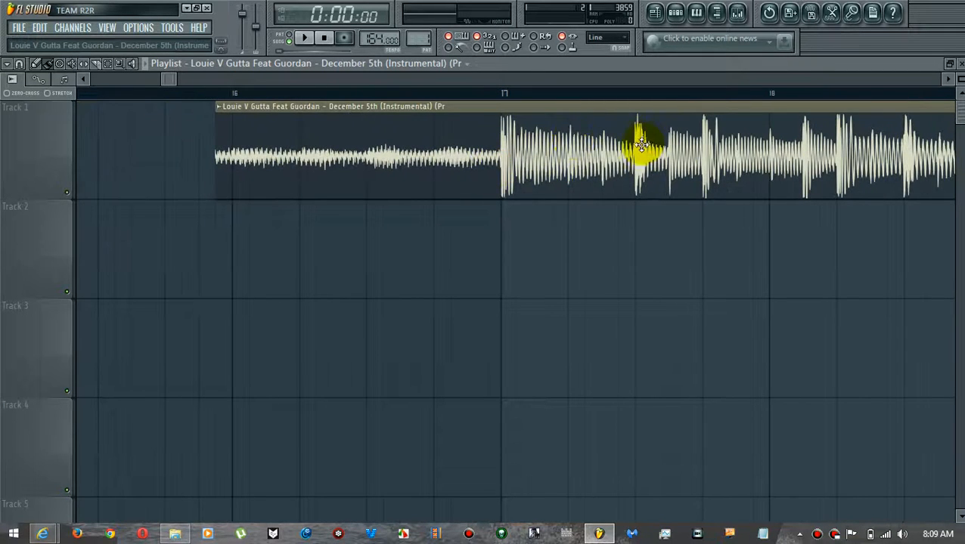
click(500, 94)
key(space)
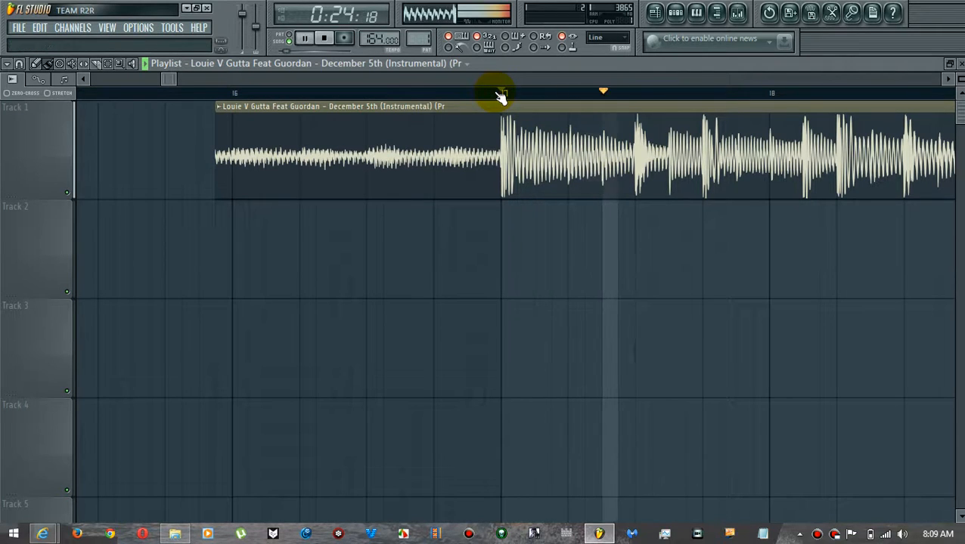
key(space)
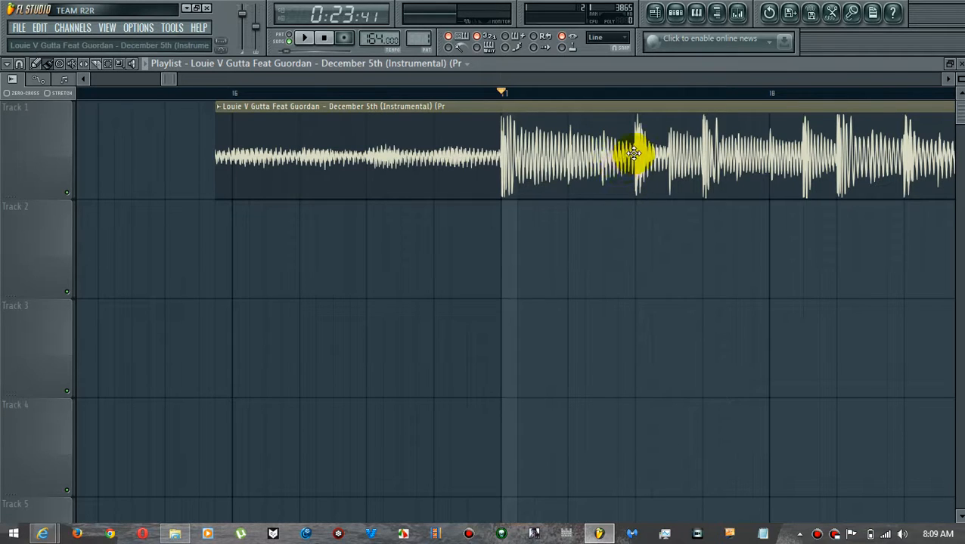
Step: Shift the instrumental clip slightly later so its next drum hit starts exactly on beat 3 of bar 17
scroll(634, 153, up, 8)
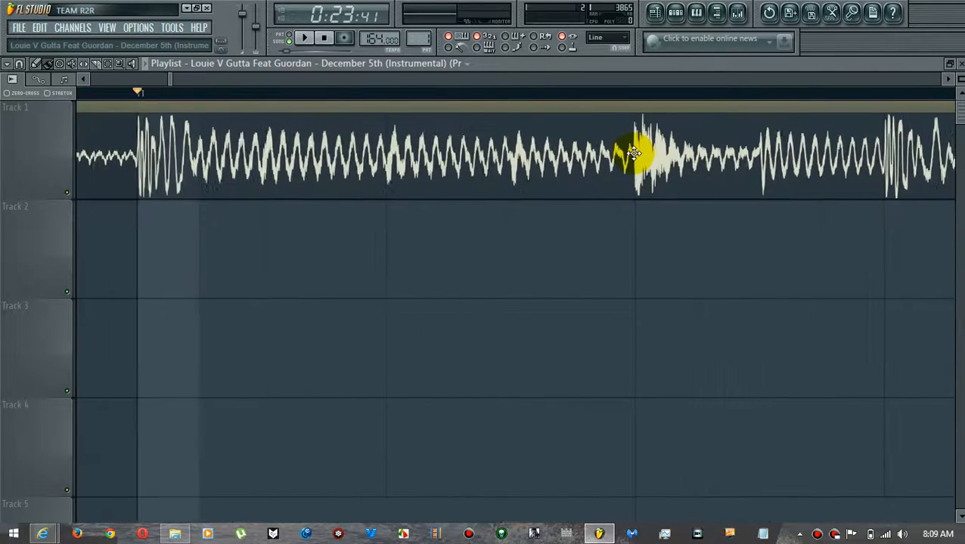
scroll(634, 153, up, 1)
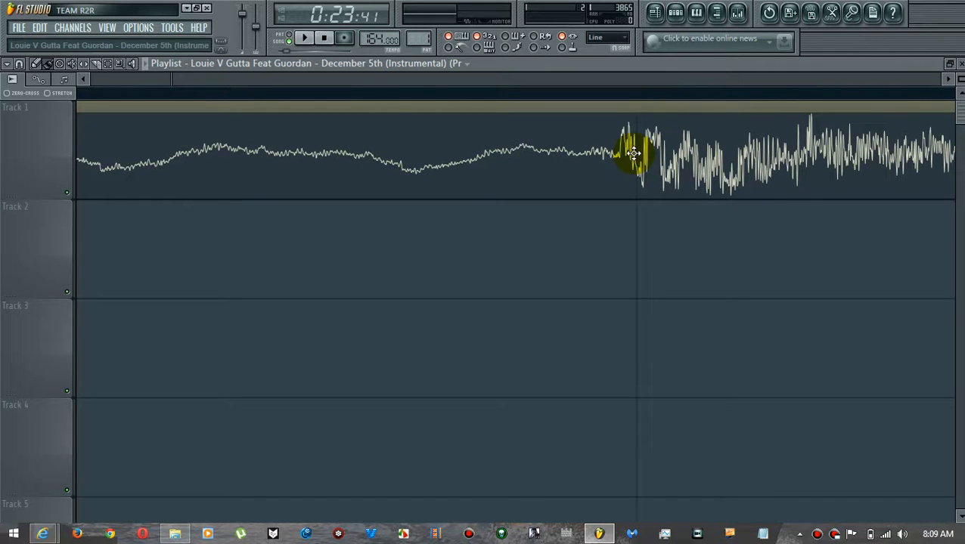
drag(634, 153, 647, 152)
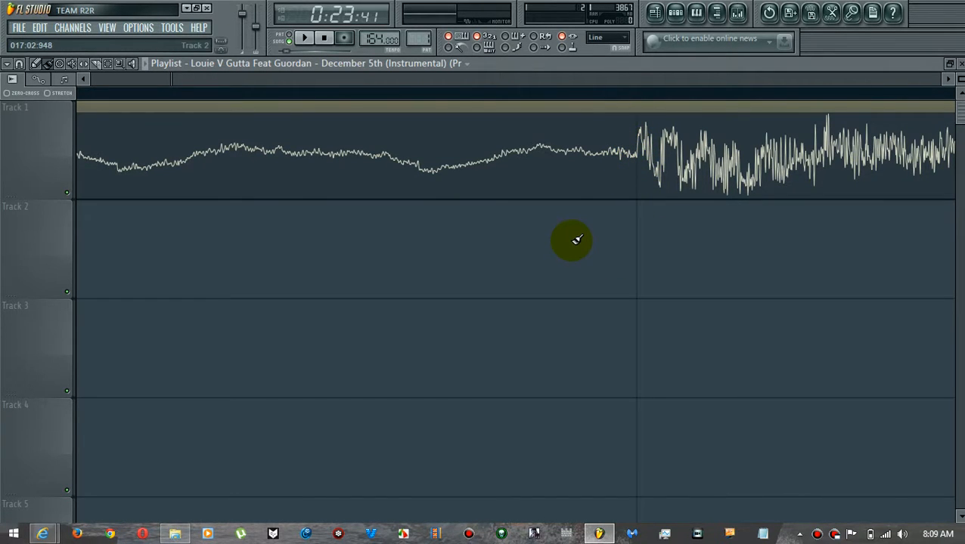
Step: Extend the instrumental clip's start back to bar 1 and fit the clip to the 164 BPM project tempo
scroll(573, 241, down, 10)
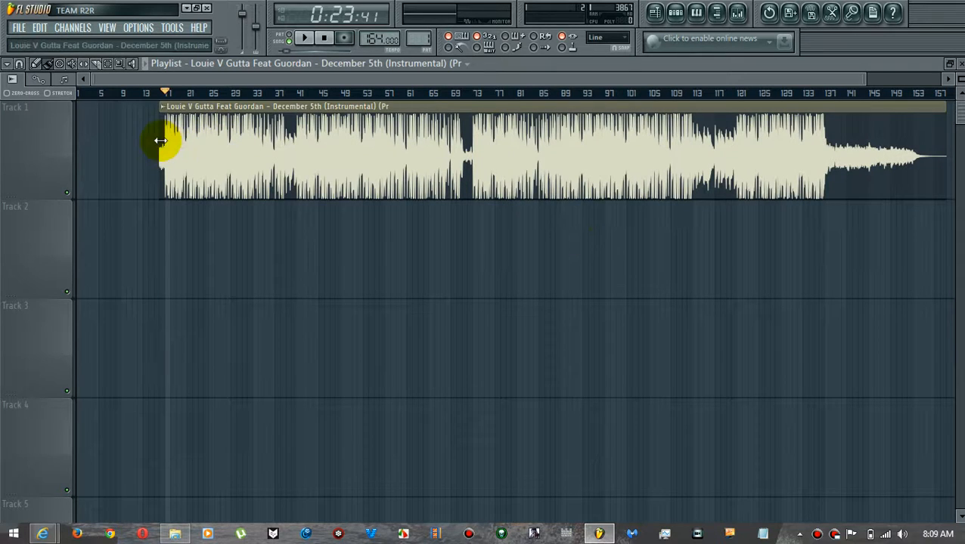
drag(160, 141, 17, 144)
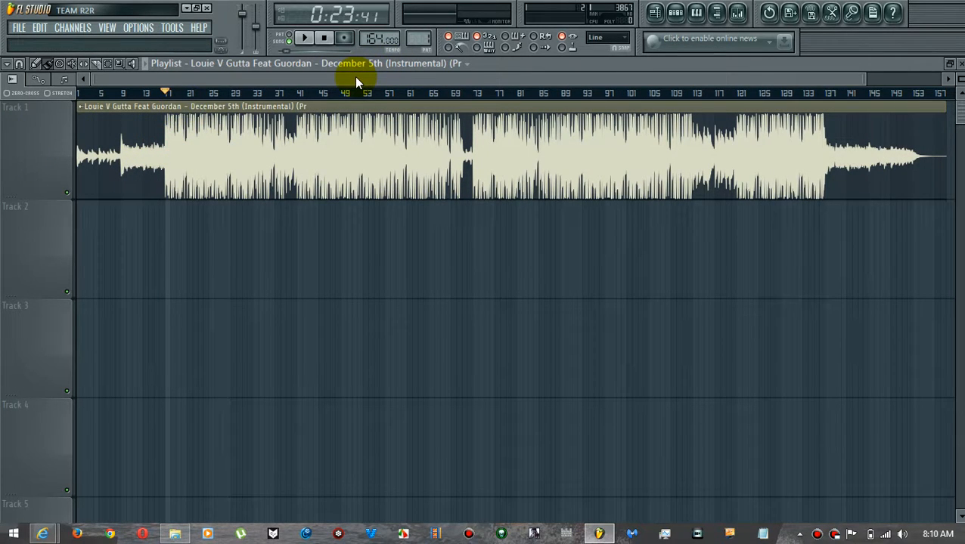
click(80, 109)
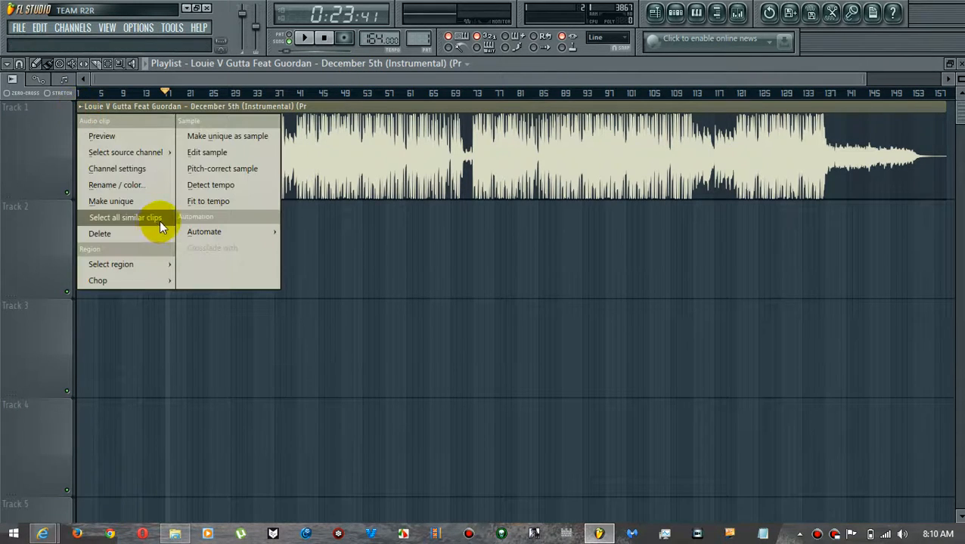
click(229, 201)
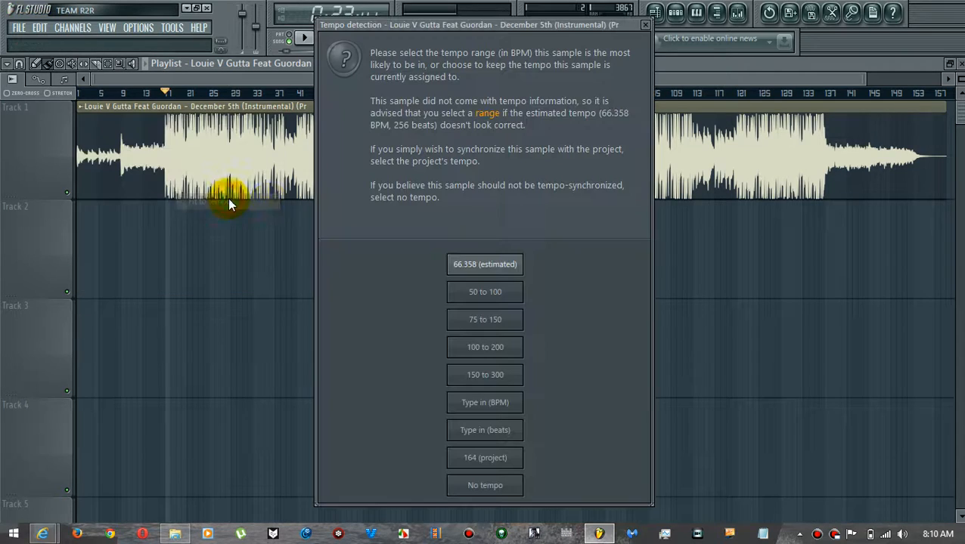
click(491, 459)
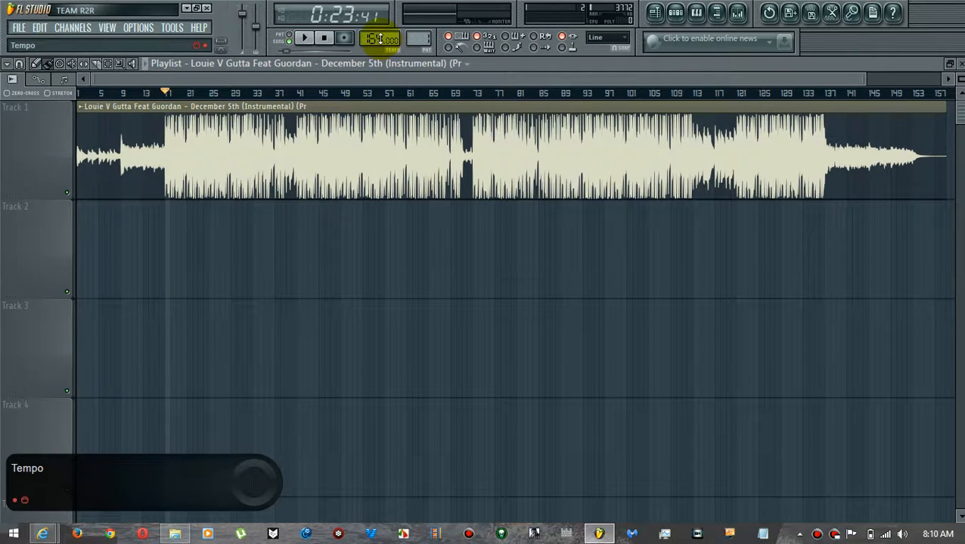
Step: Set the project tempo to 137 BPM without restretching the channels and start playback
drag(376, 40, 376, 43)
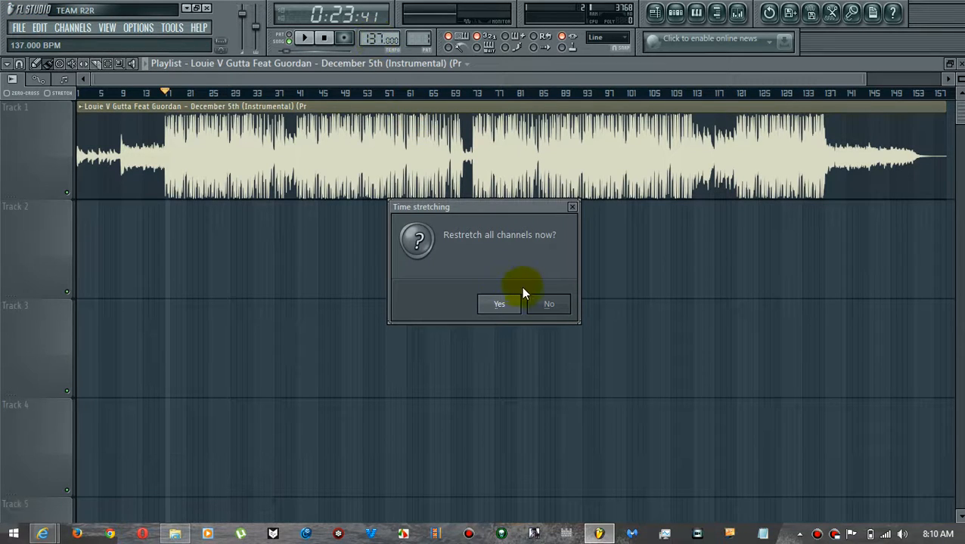
click(552, 305)
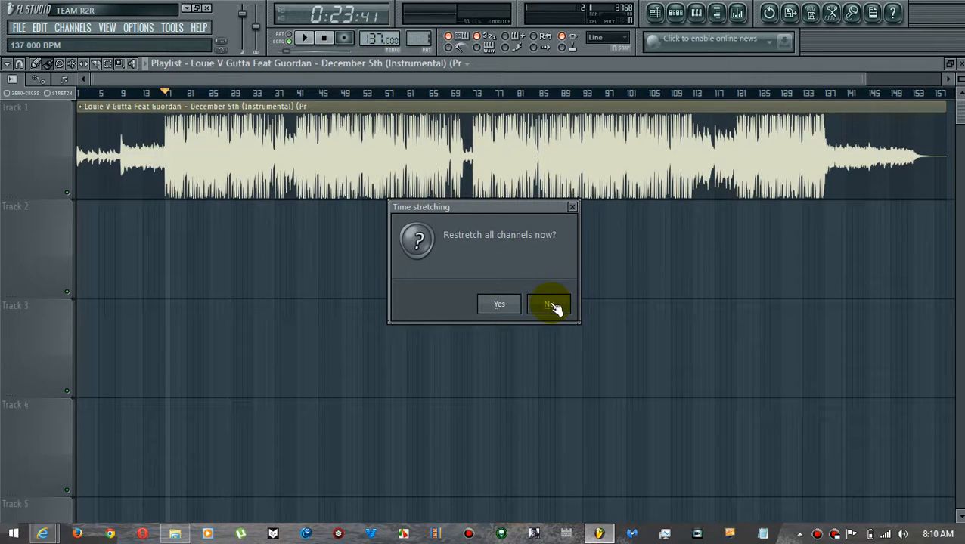
click(307, 40)
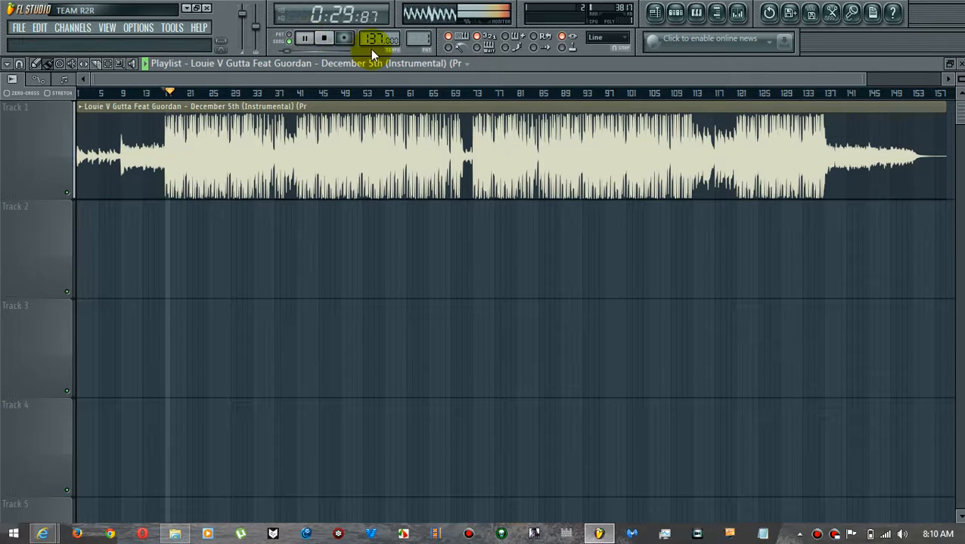
Step: Raise the project tempo back to 164 BPM during playback, decline restretching the channels, and stop playback
mouse_move(376, 41)
mouse_down()
mouse_move(377, 93)
mouse_move(376, 21)
mouse_move(375, 37)
mouse_up()
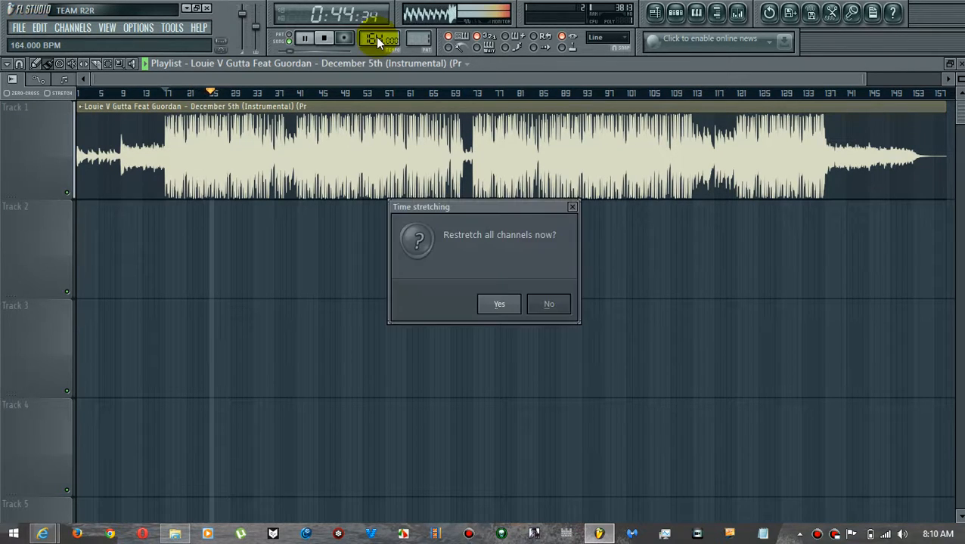
click(546, 304)
key(space)
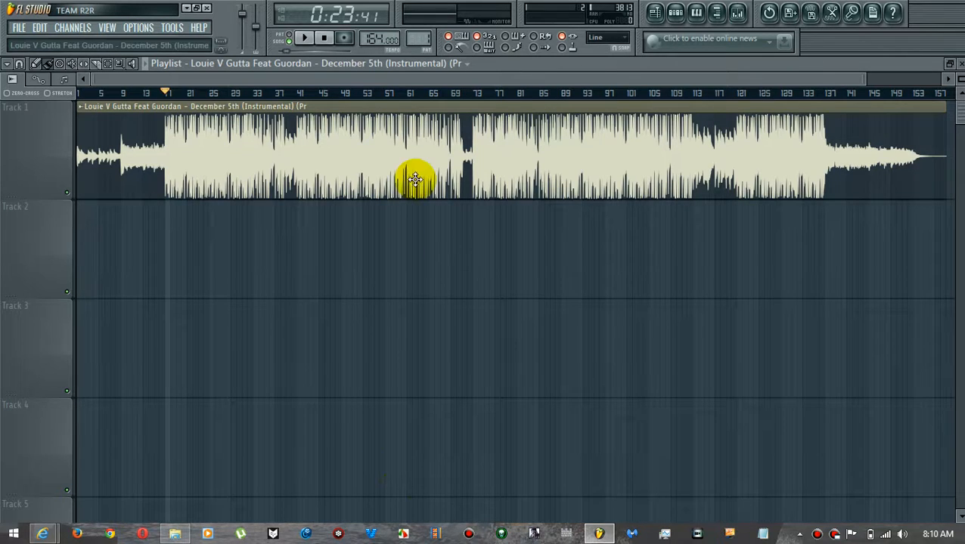
Step: Set the project tempo to 132 BPM, restretch all channels, and play the slowed instrumental briefly
drag(372, 40, 398, 90)
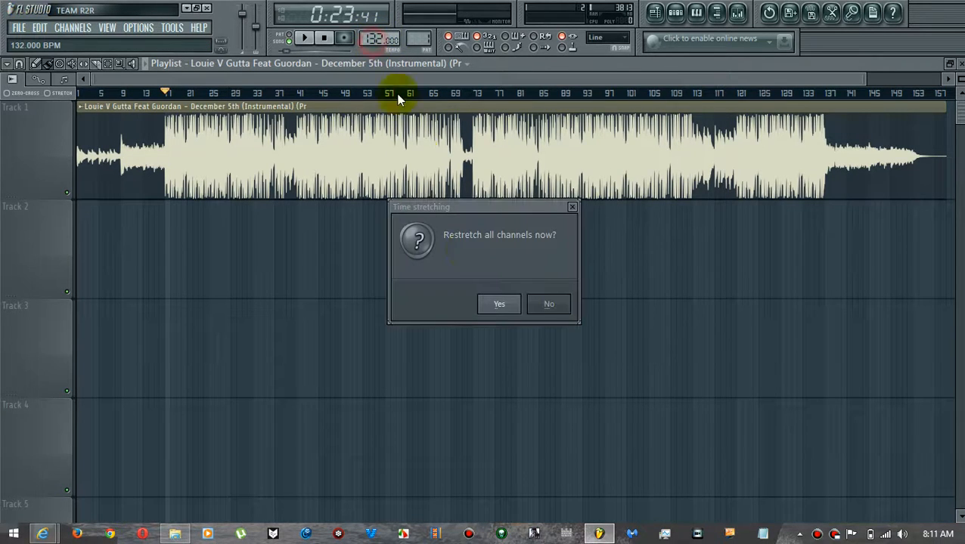
click(500, 306)
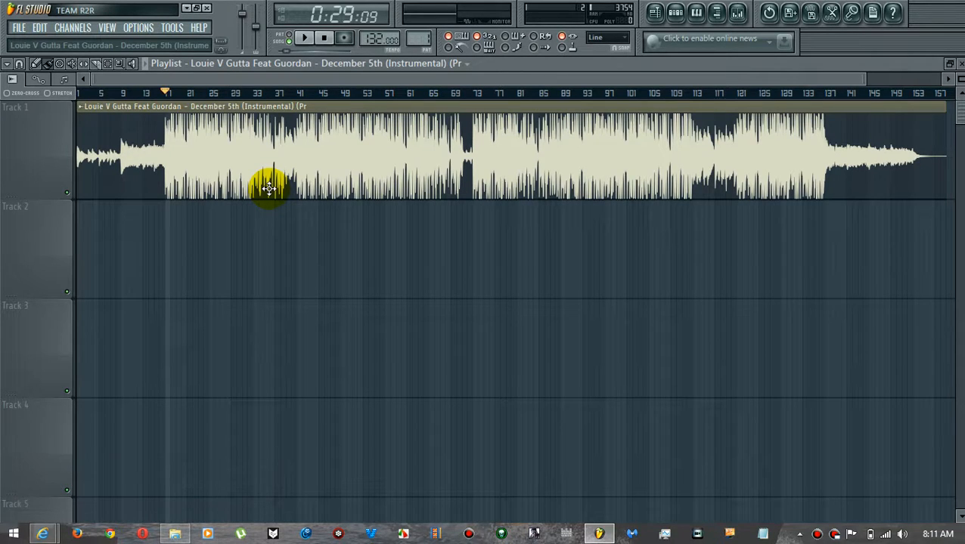
key(space)
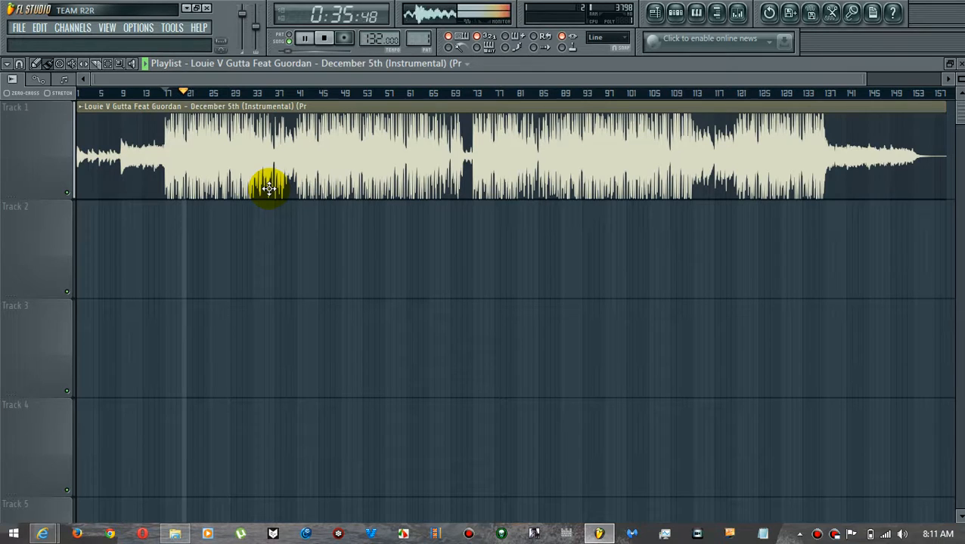
key(space)
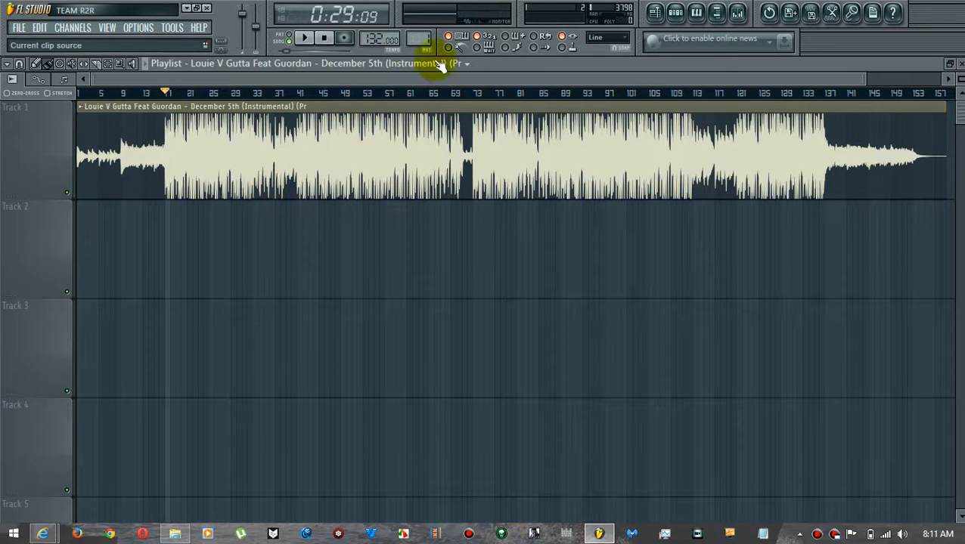
Step: Return the project tempo to 164 BPM and restretch all channels
drag(378, 38, 378, 19)
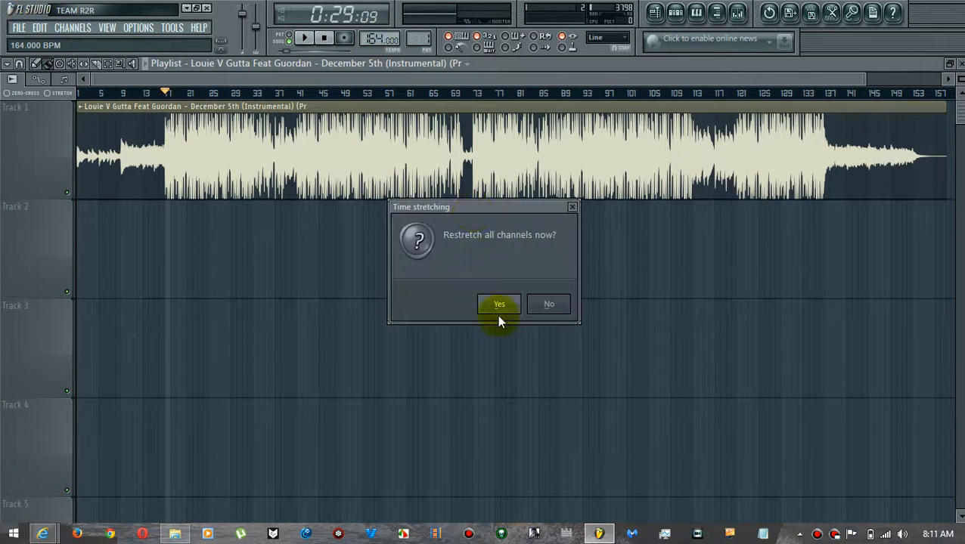
click(498, 304)
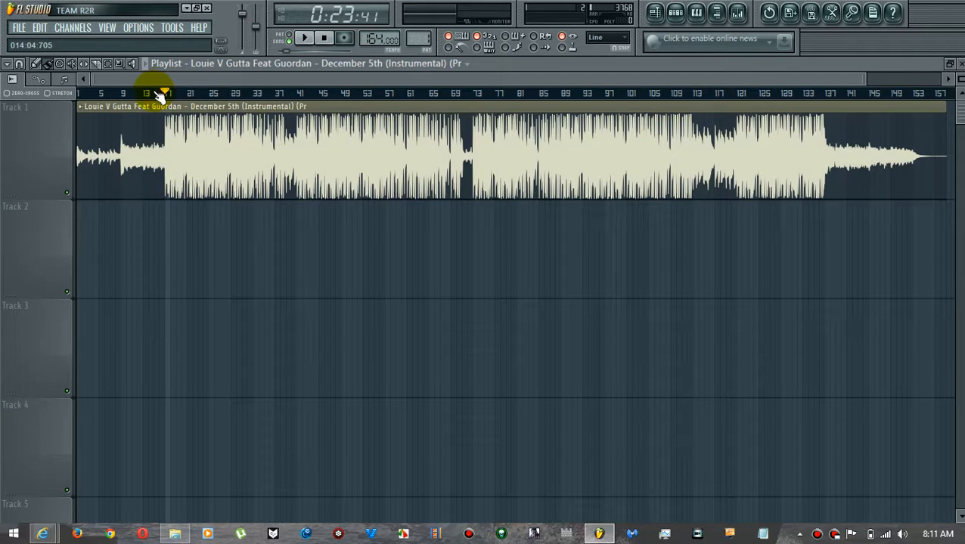
Step: Move the song position to the start of bar 16, one bar before the first loud beat
drag(161, 95, 156, 93)
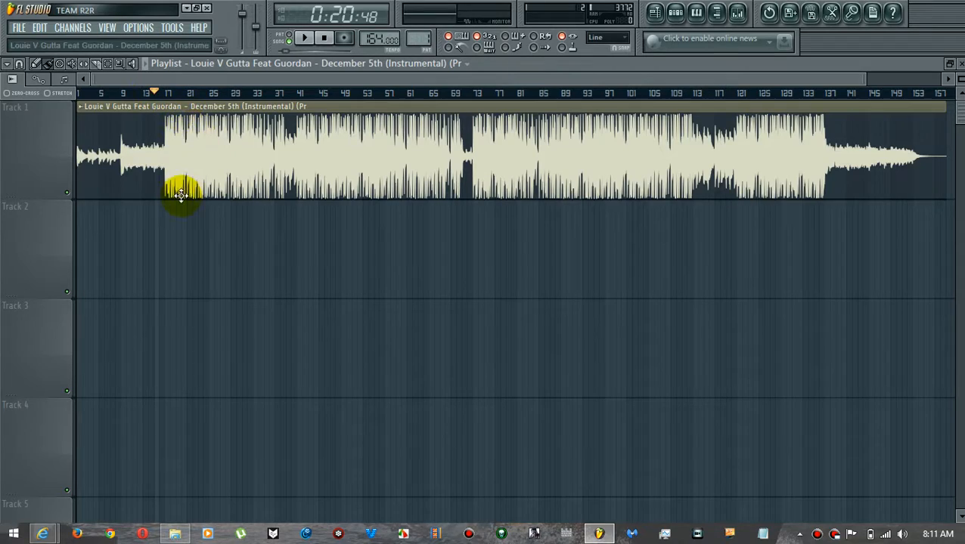
scroll(181, 194, up, 5)
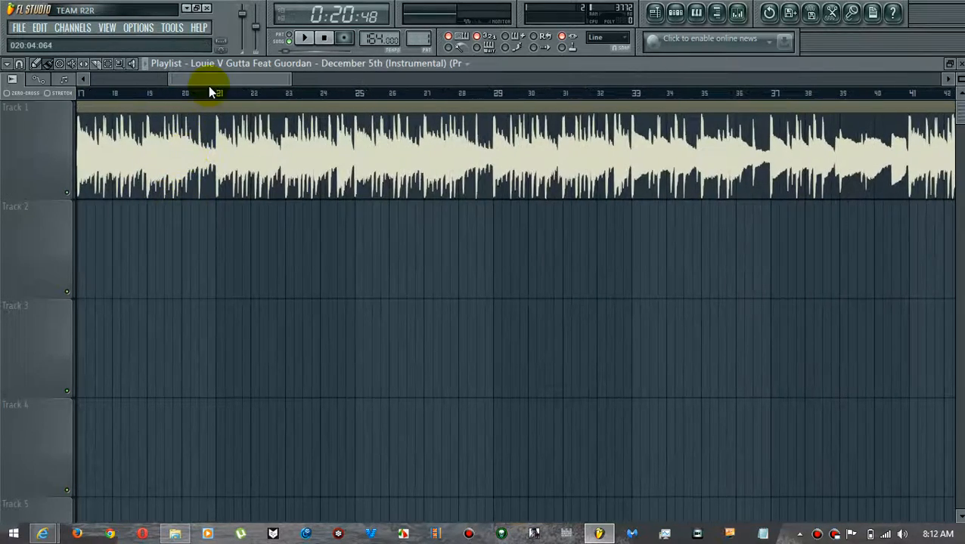
drag(208, 84, 181, 80)
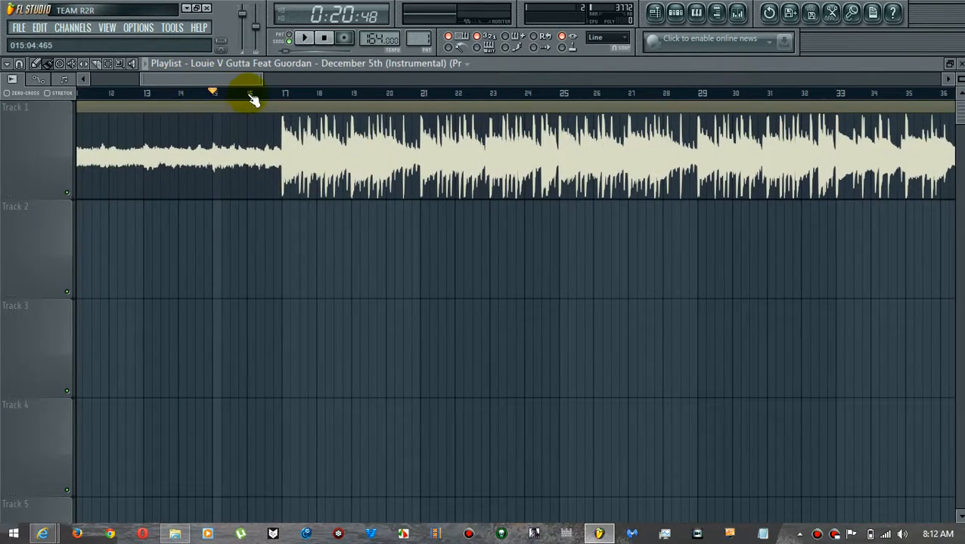
click(251, 97)
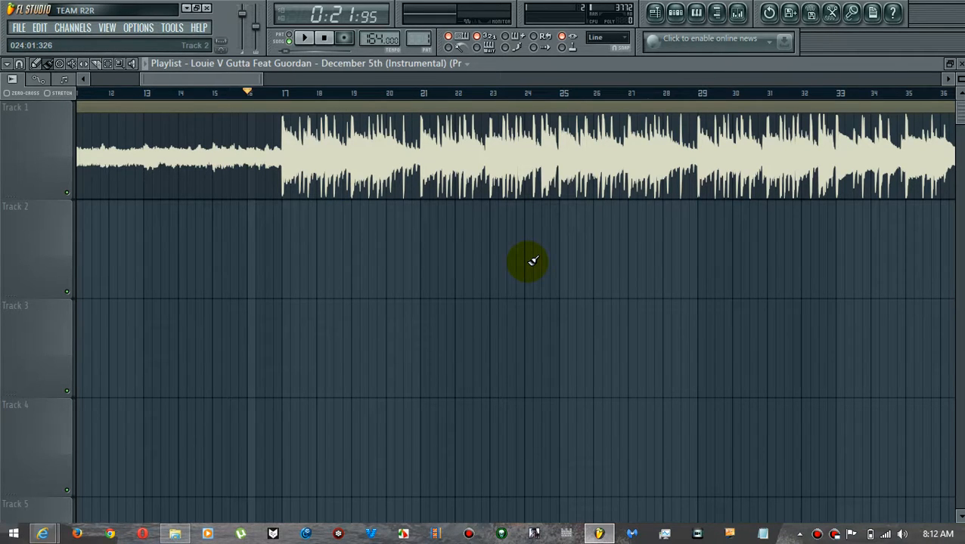
Step: Check the recording filter options and arm recording with audio going into the playlist as an audio clip
scroll(529, 262, down, 4)
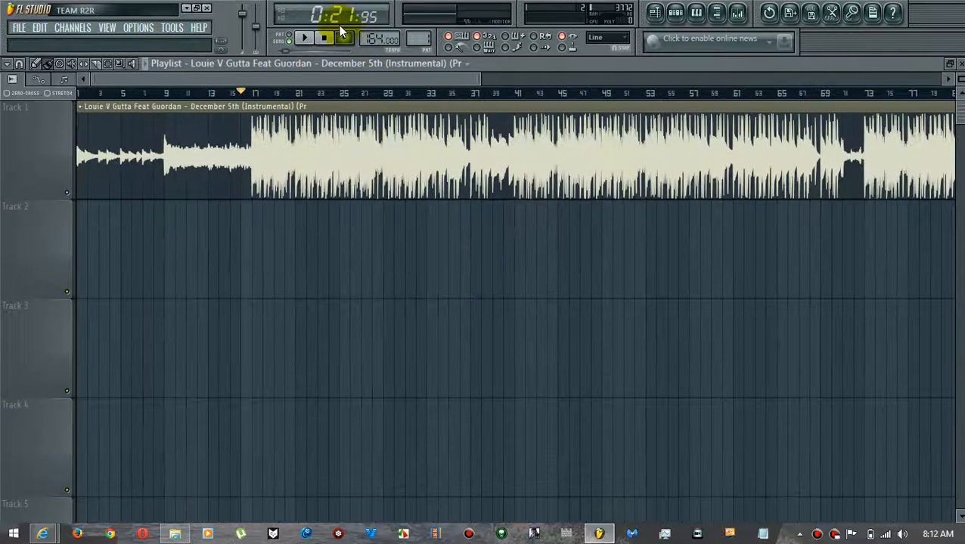
right_click(347, 40)
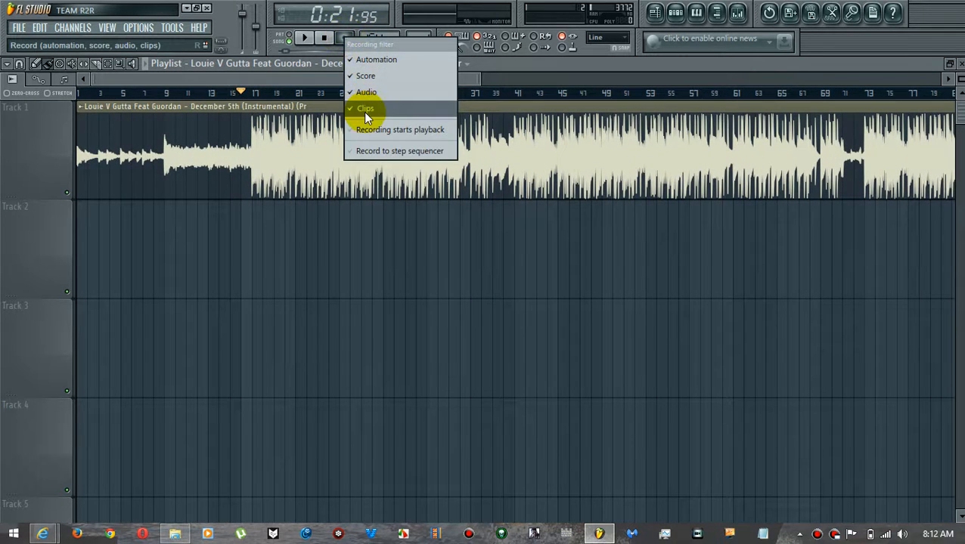
click(343, 38)
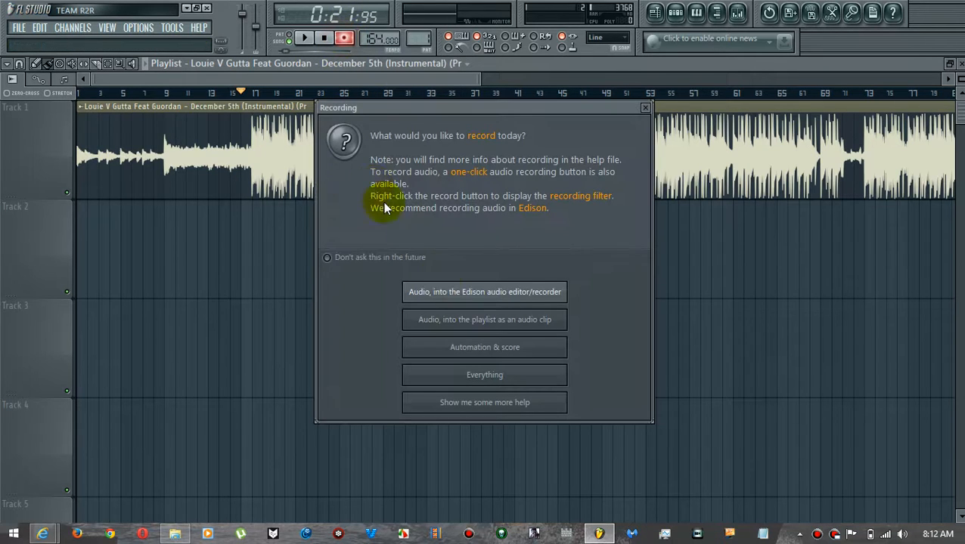
click(490, 320)
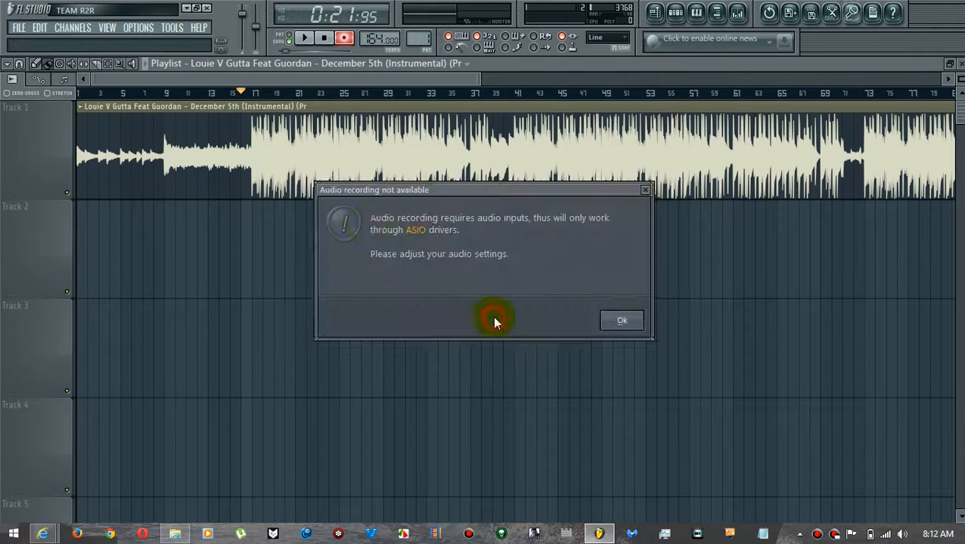
Step: View the available input/output devices in the audio settings and close the settings
click(622, 322)
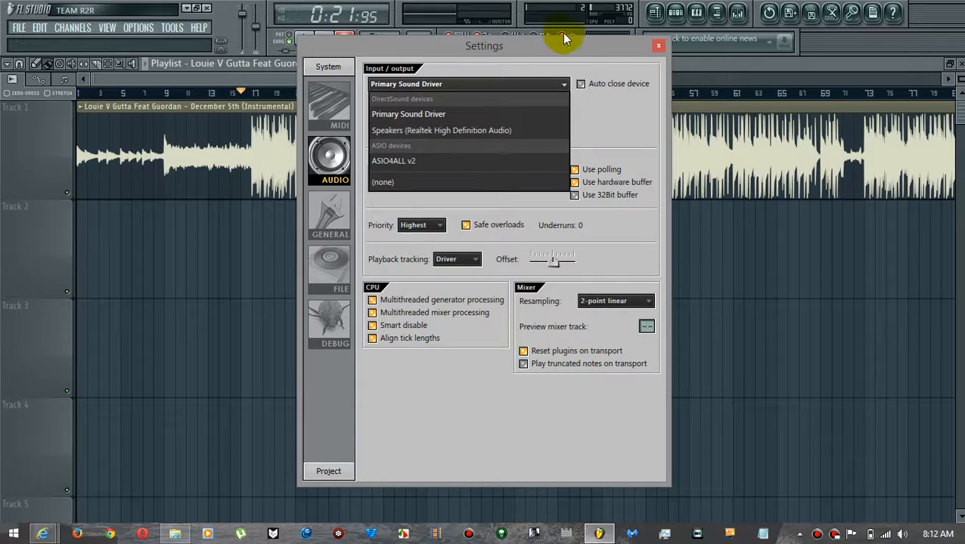
click(658, 45)
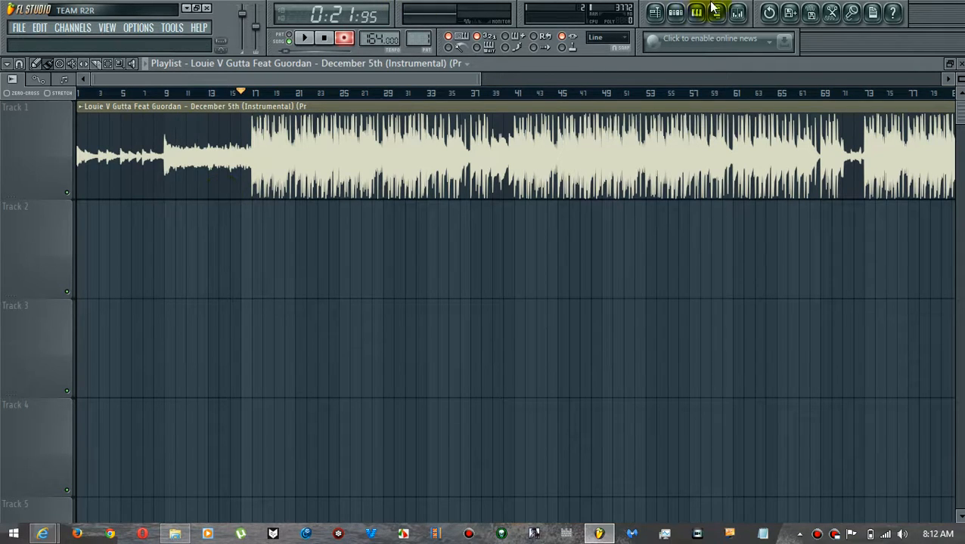
Step: Open the mixer and rename the Insert 5 track as "Mic input"
click(737, 13)
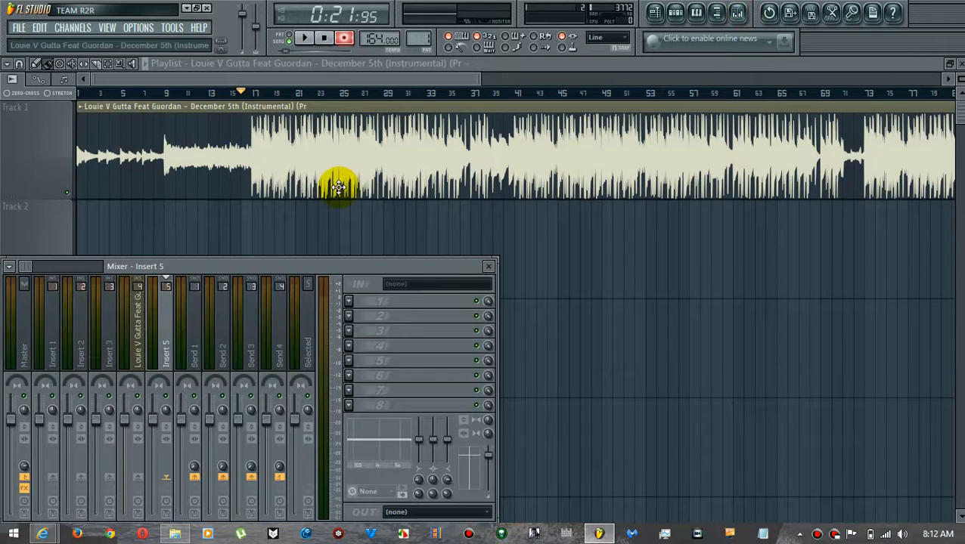
right_click(171, 318)
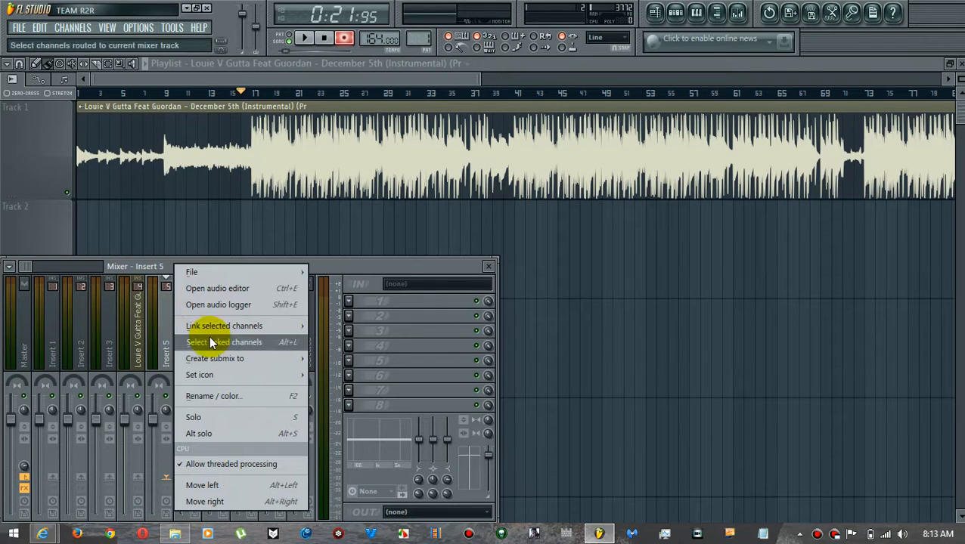
click(223, 399)
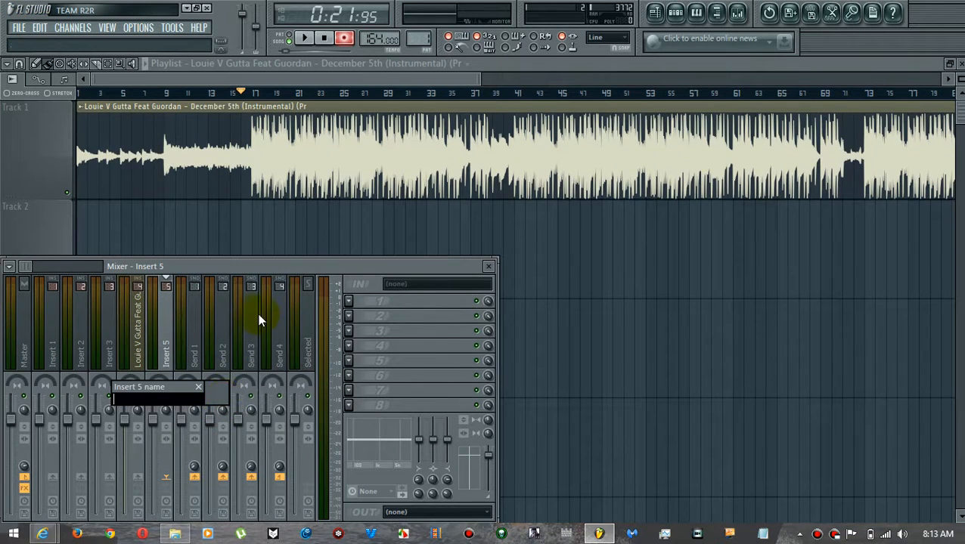
text(Mic input)
key(Return)
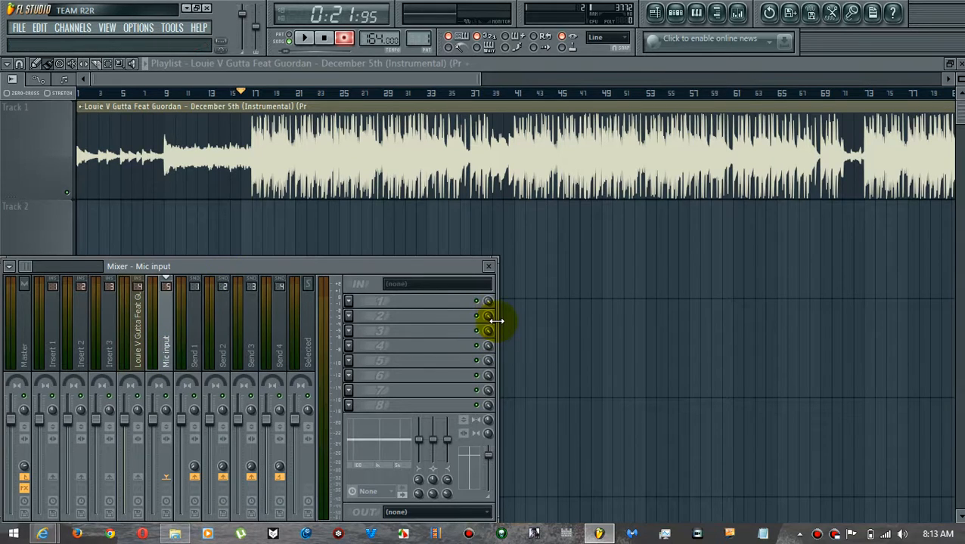
Step: Widen the mixer to show tracks up to Insert 10 and load Fruity Reeverb in the first effect slot of Send 1
drag(497, 322, 643, 319)
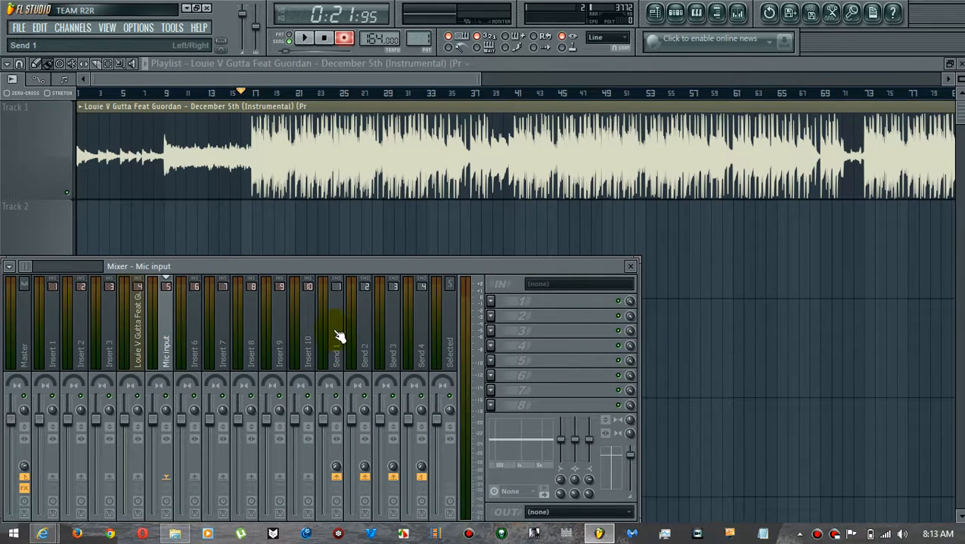
click(340, 337)
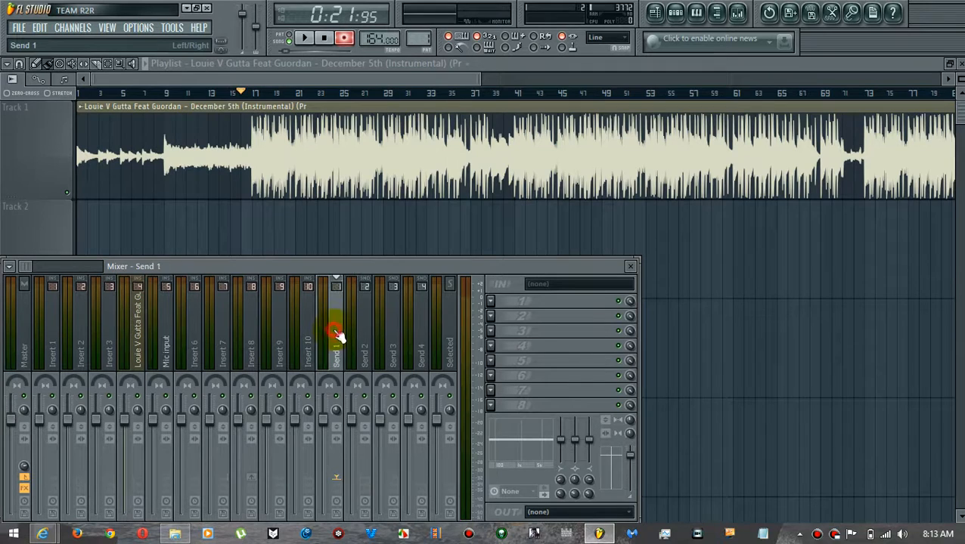
click(498, 301)
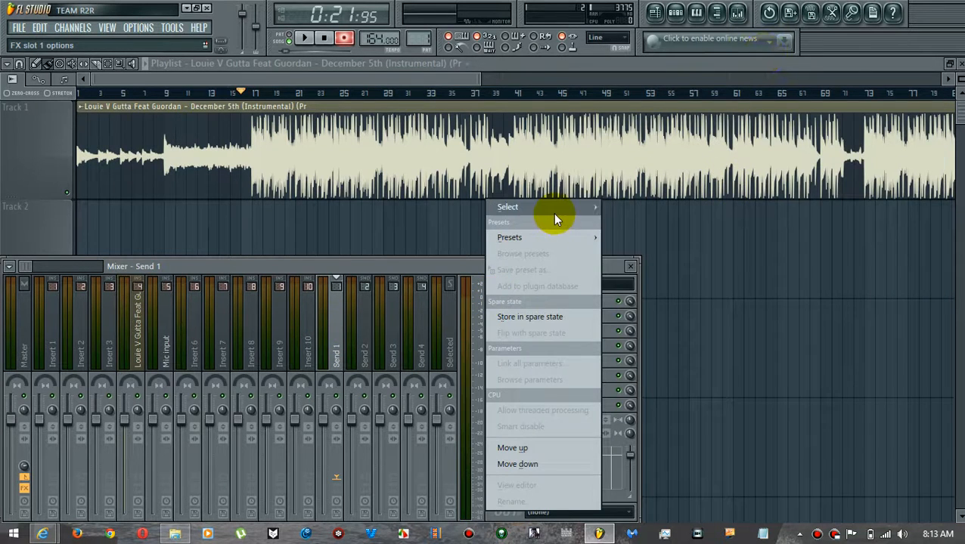
mouse_move(553, 212)
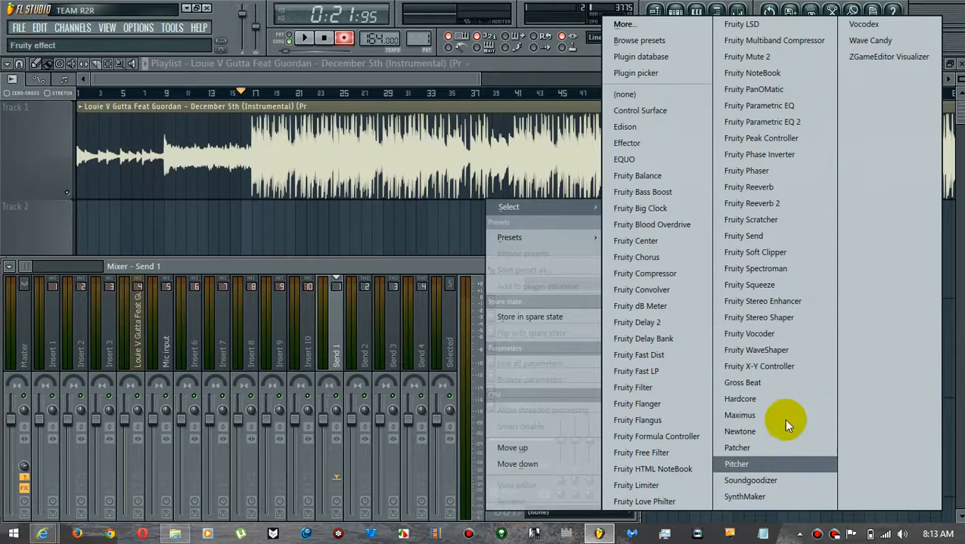
click(784, 186)
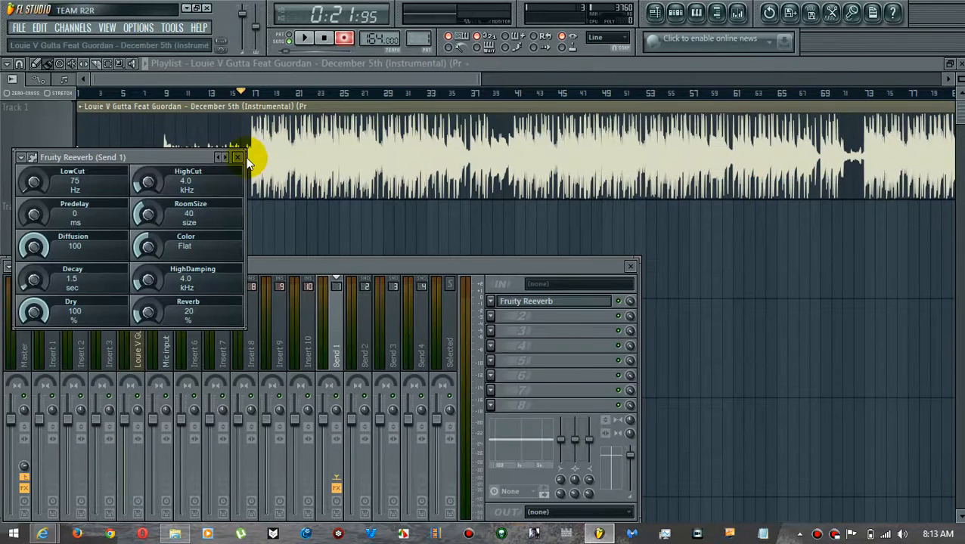
Step: Set the Send 1 reverb to 0% dry, 2.0 sec decay and 16% reverb, and close its editor
drag(43, 310, 43, 347)
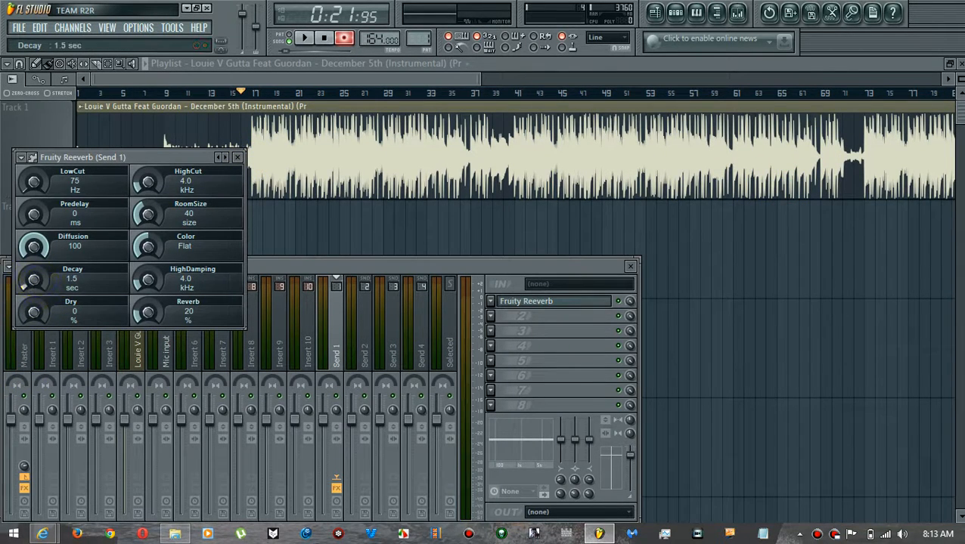
drag(34, 280, 33, 275)
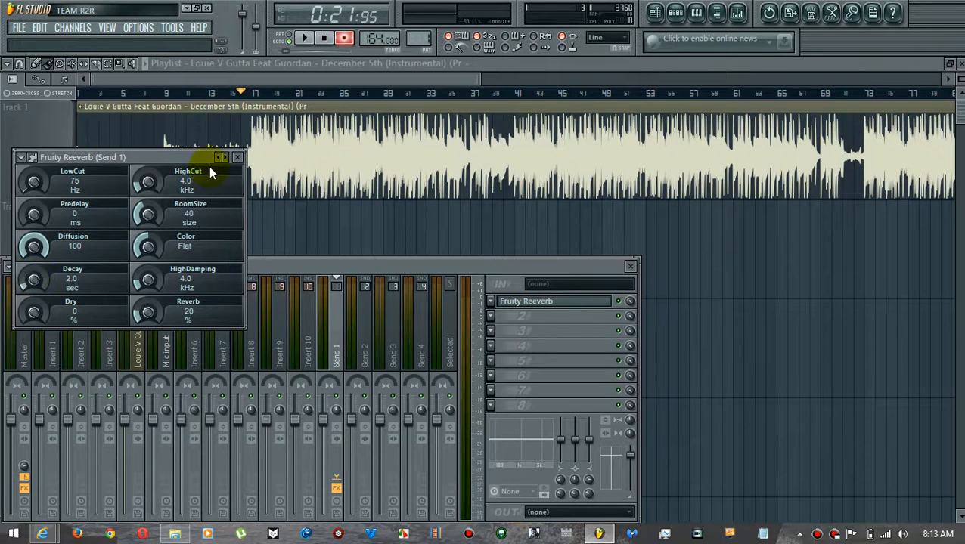
drag(146, 311, 146, 306)
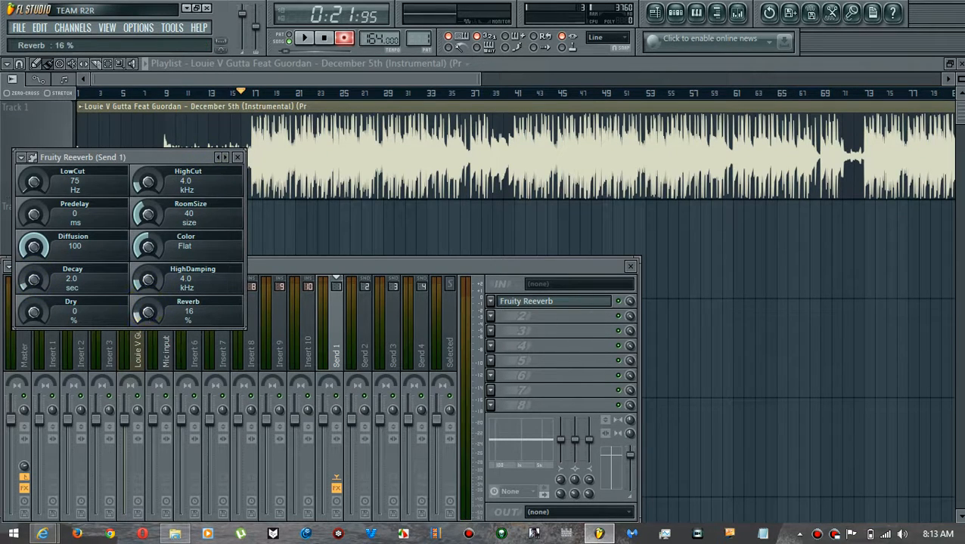
click(237, 158)
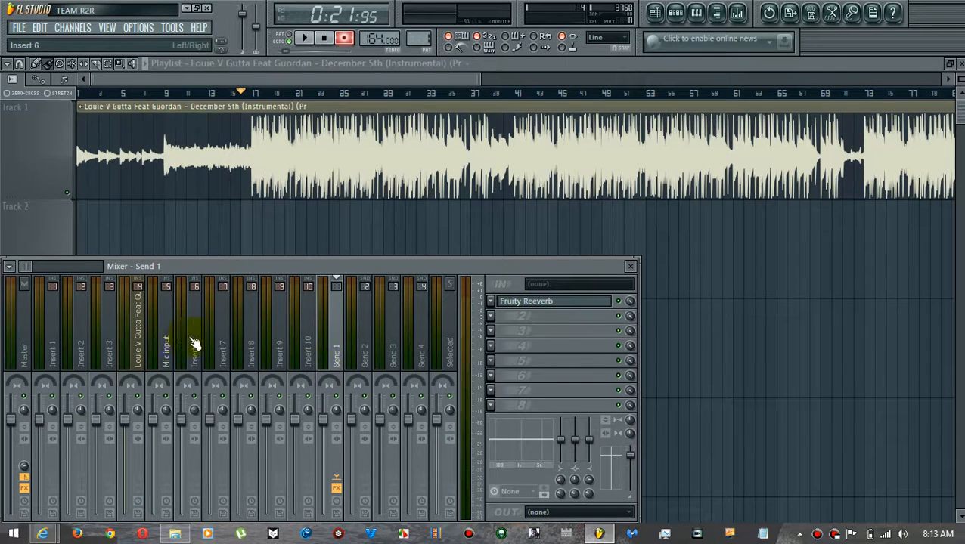
Step: Reset the Mic input track's send level to Send 1 to its default
click(168, 340)
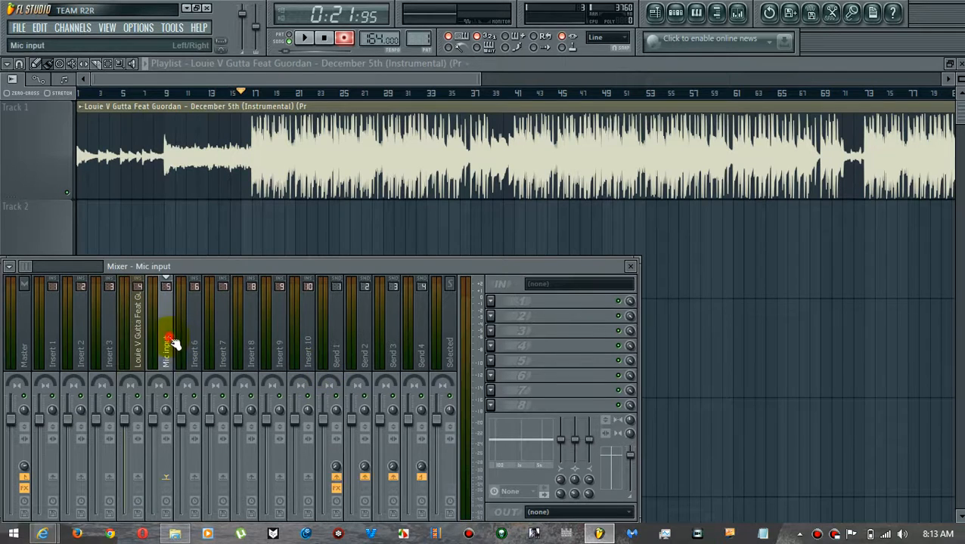
right_click(337, 467)
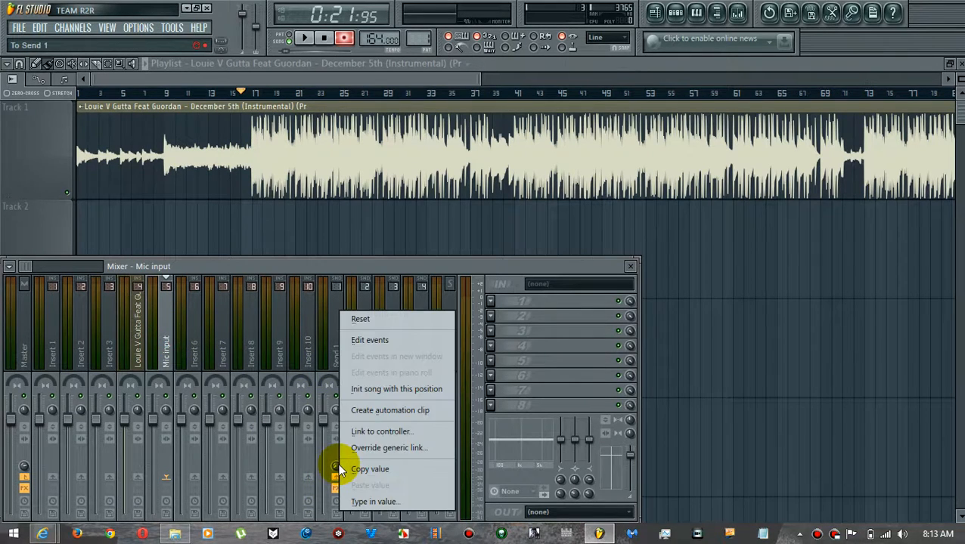
click(377, 319)
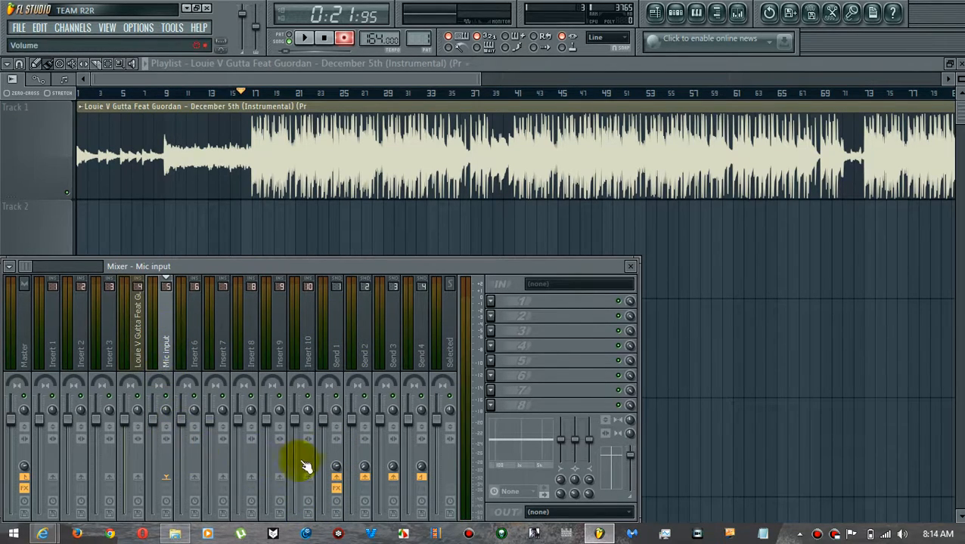
Step: Rename the Send 1 mixer track as "reverb"
right_click(339, 332)
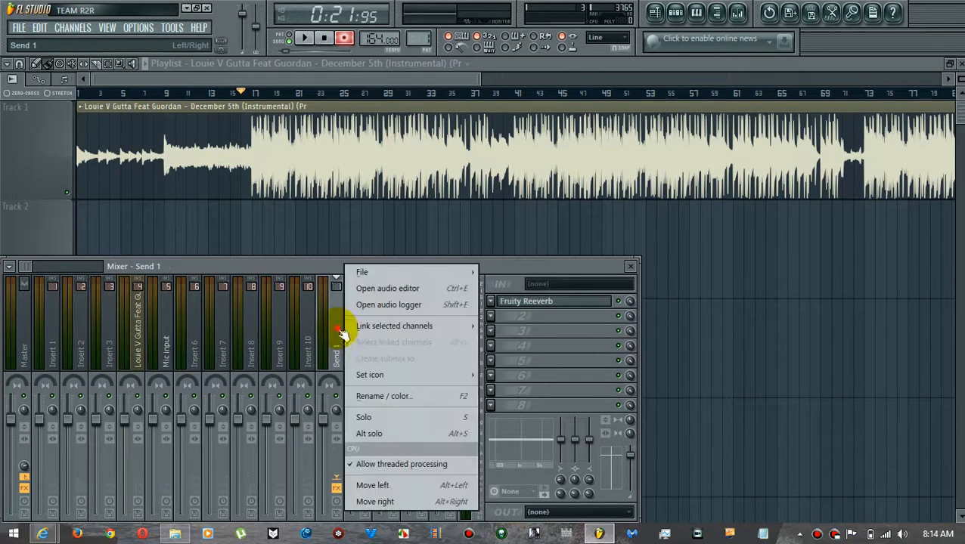
click(338, 333)
right_click(338, 333)
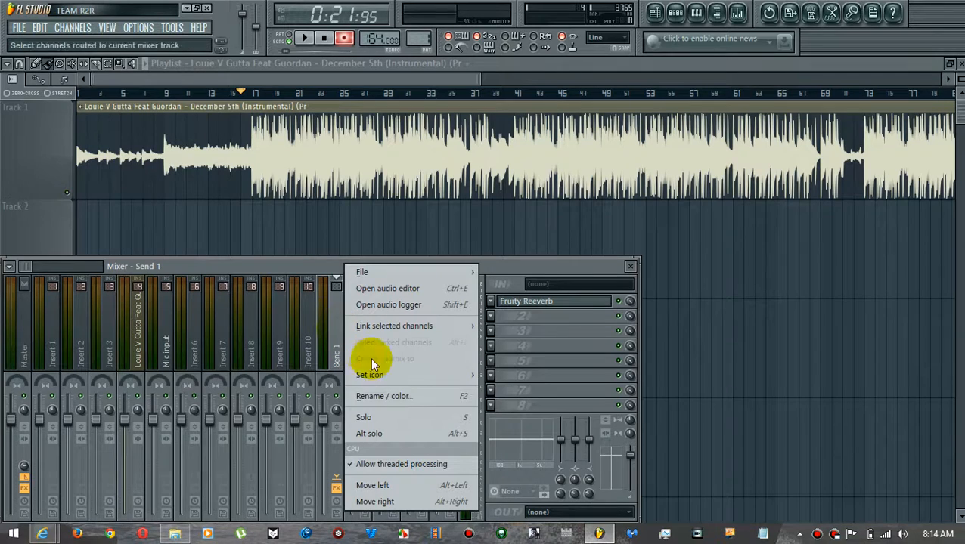
click(396, 398)
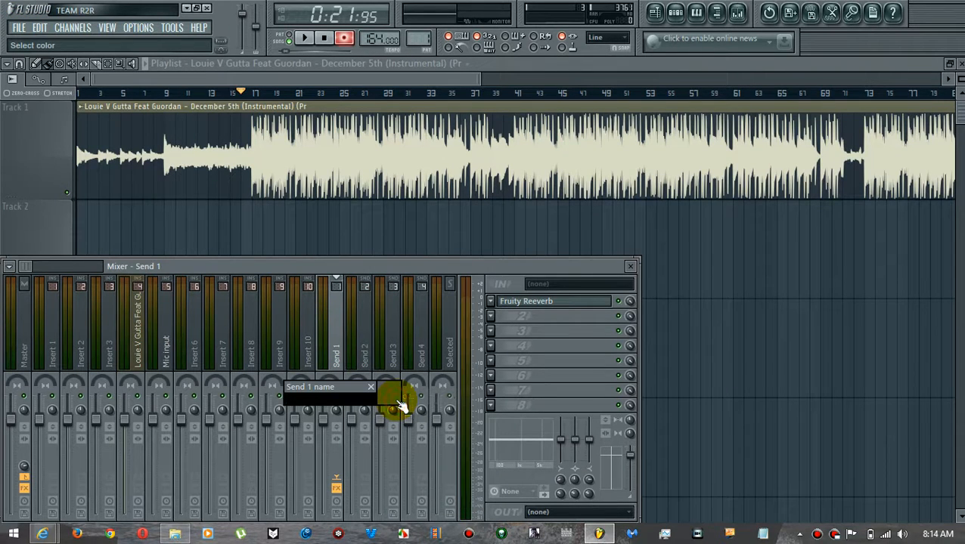
text(reverb)
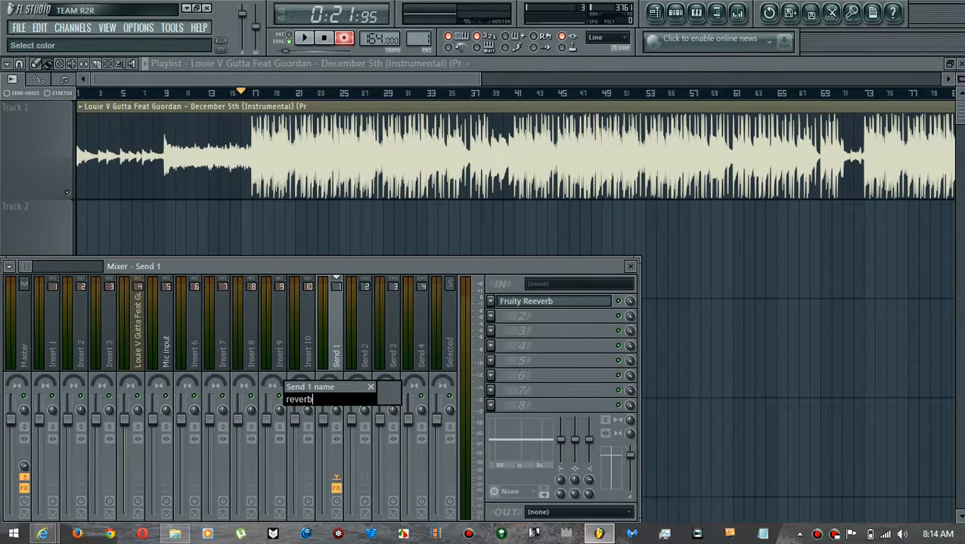
click(394, 403)
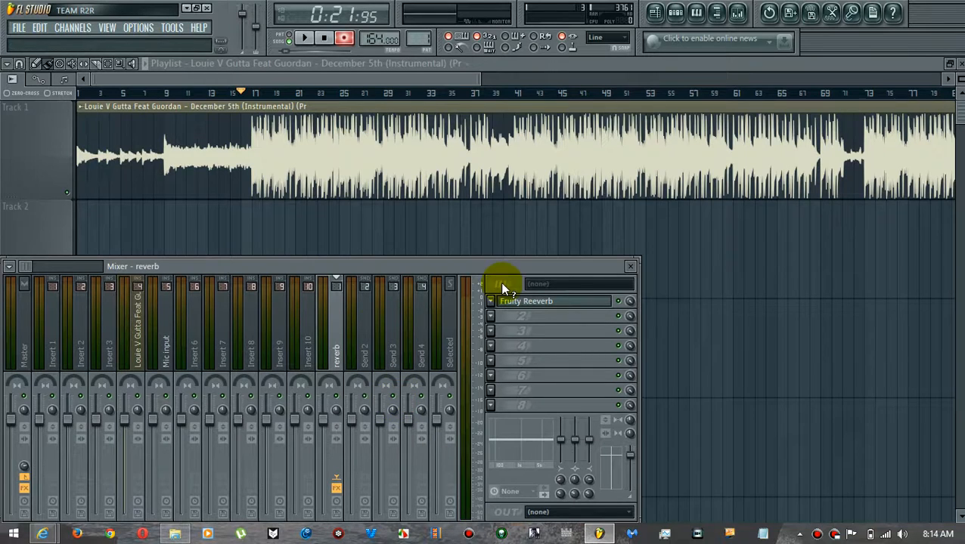
Step: Load Gross Beat in the third effect slot of the Mic input track, look over its presets and close it
click(368, 335)
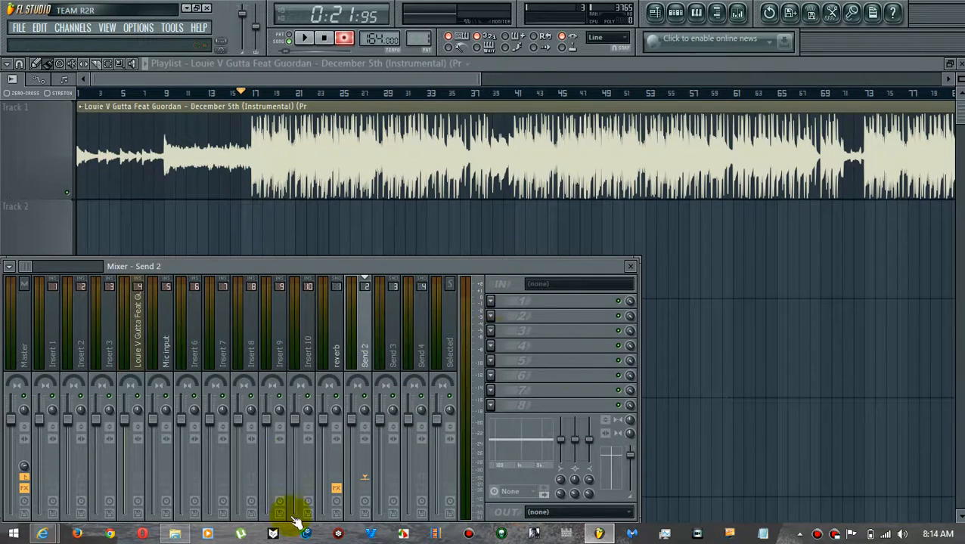
click(171, 333)
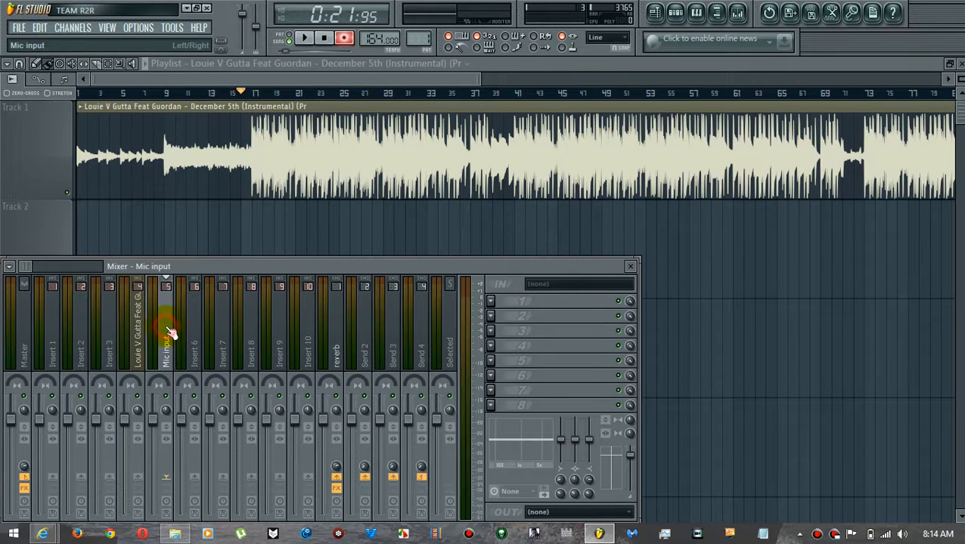
click(493, 319)
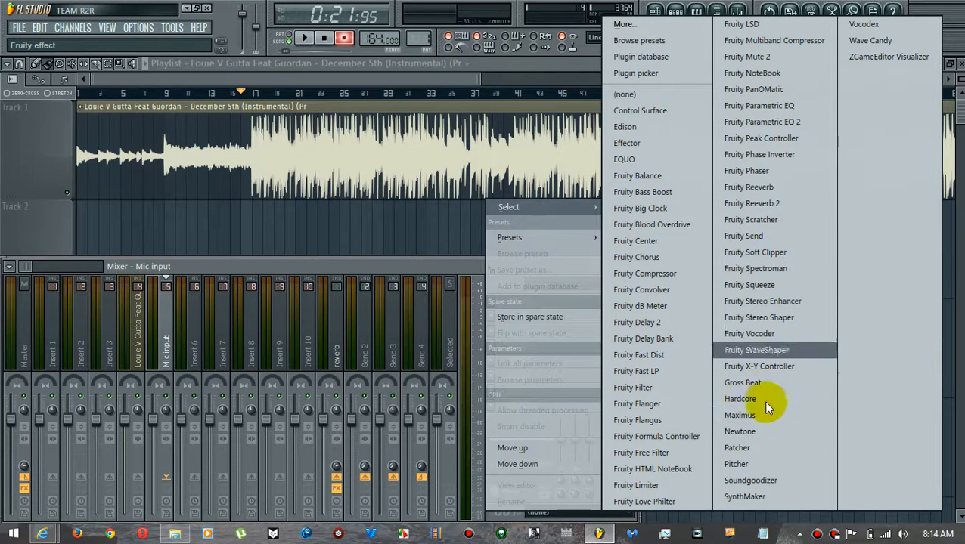
click(771, 379)
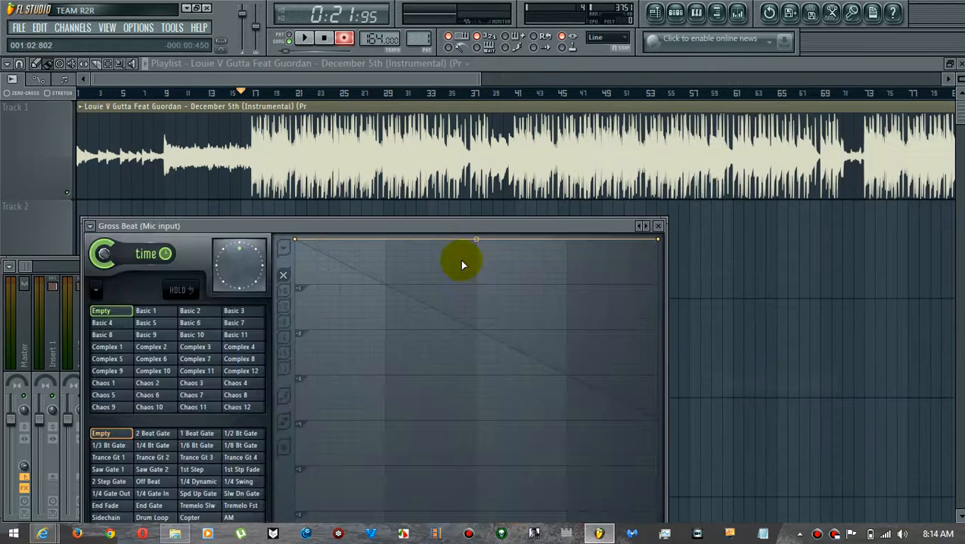
drag(439, 224, 563, 94)
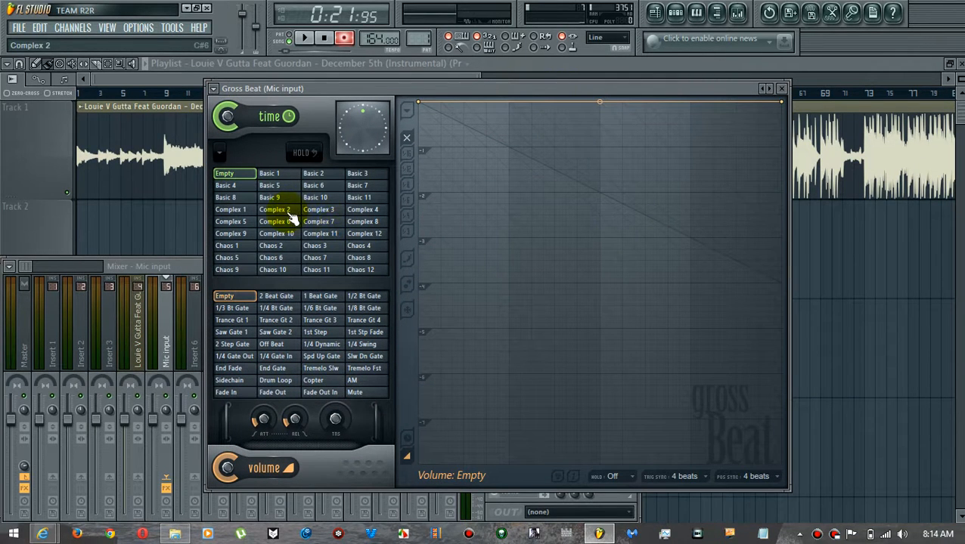
click(781, 89)
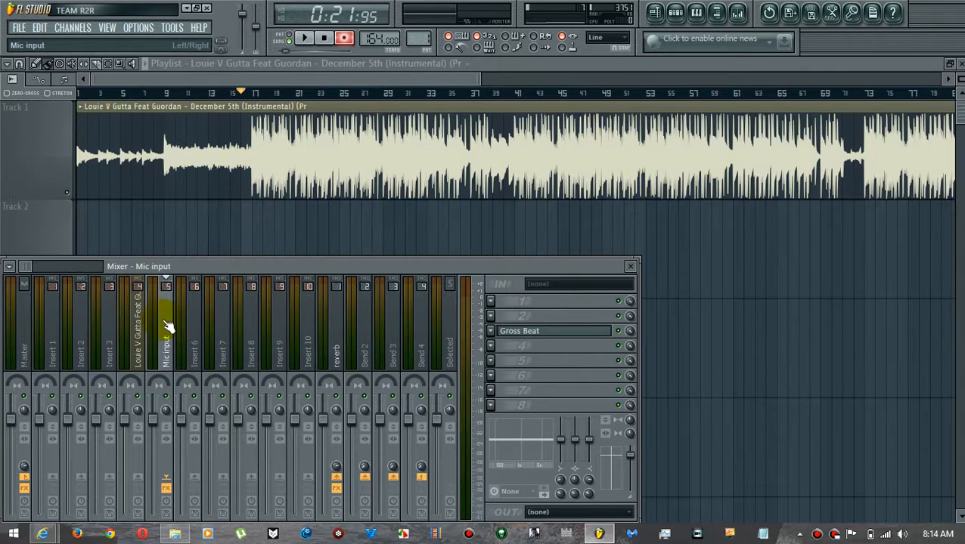
Step: Remove Gross Beat from the third effect slot of the Mic input track
click(496, 333)
mouse_move(568, 182)
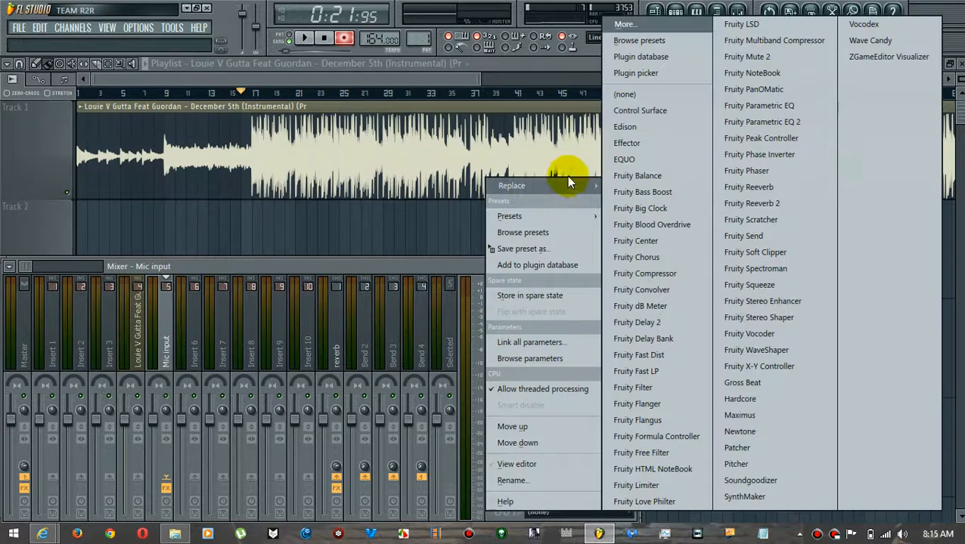
click(642, 93)
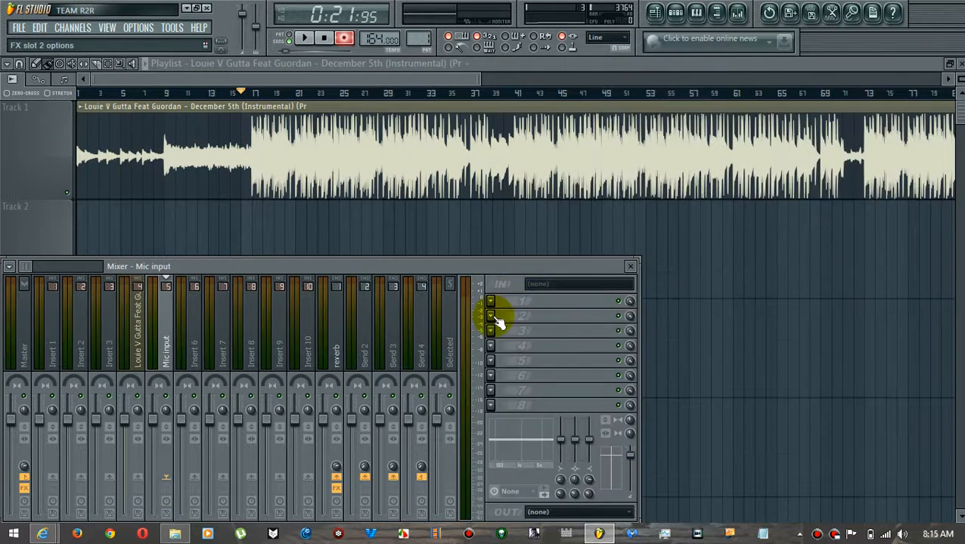
Step: Load Fruity Soft Clipper in the eighth effect slot of Mic input and raise its threshold until the response curve is straight
click(498, 405)
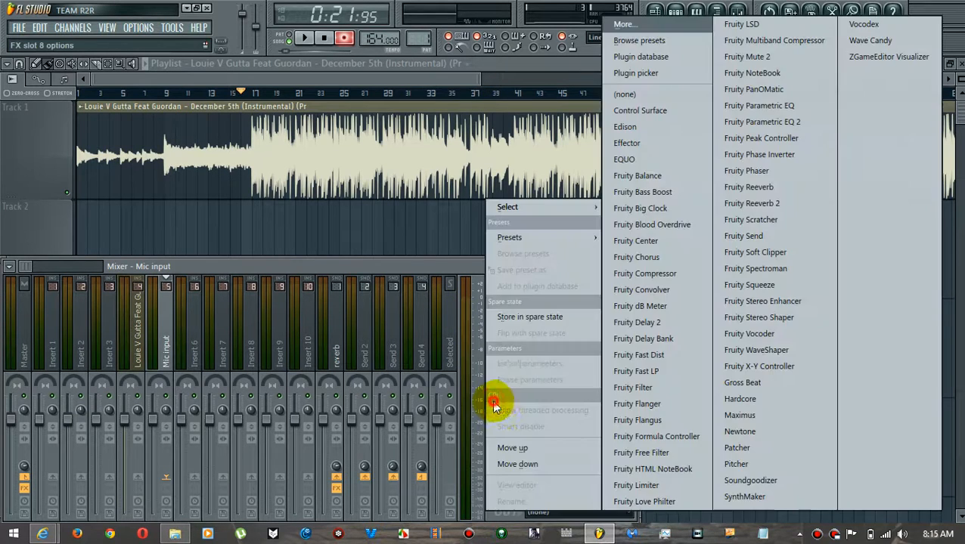
mouse_move(576, 206)
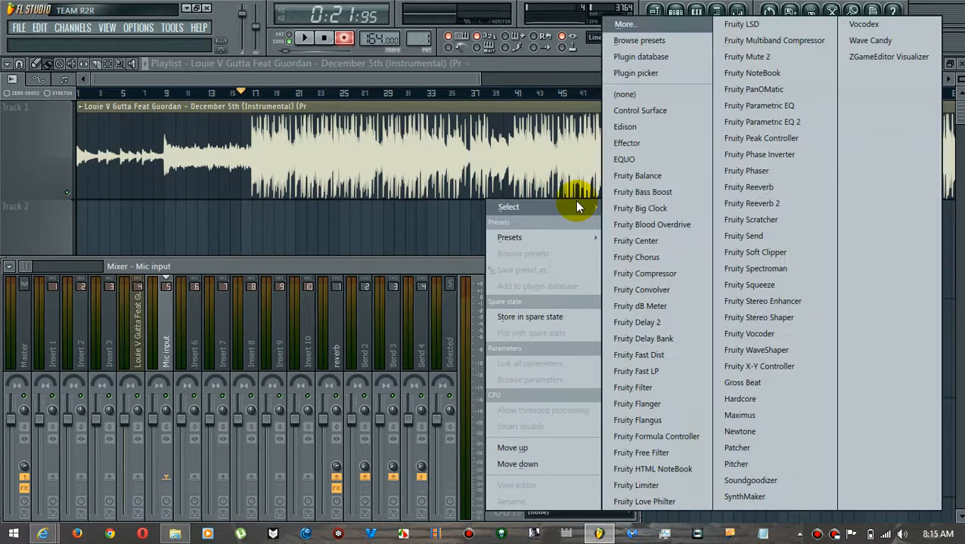
click(766, 253)
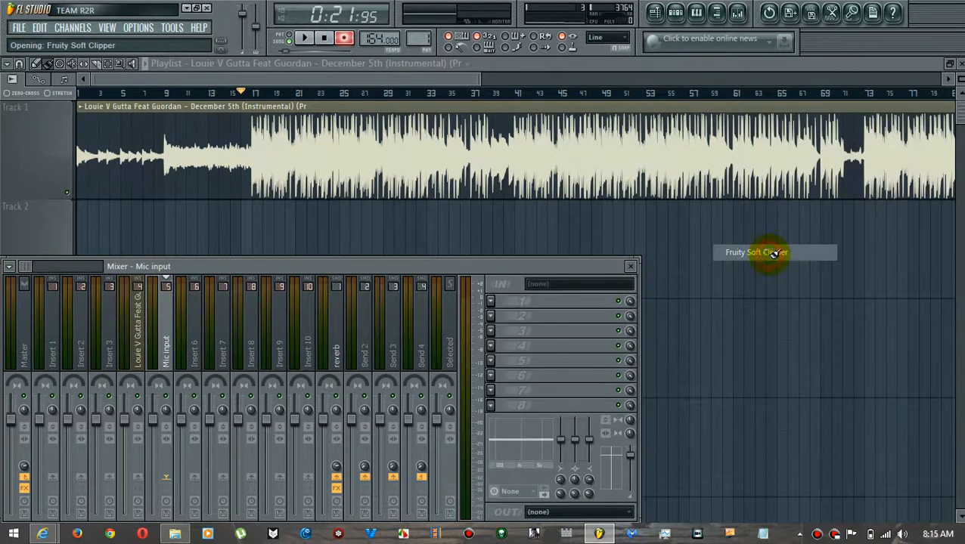
drag(295, 394, 297, 277)
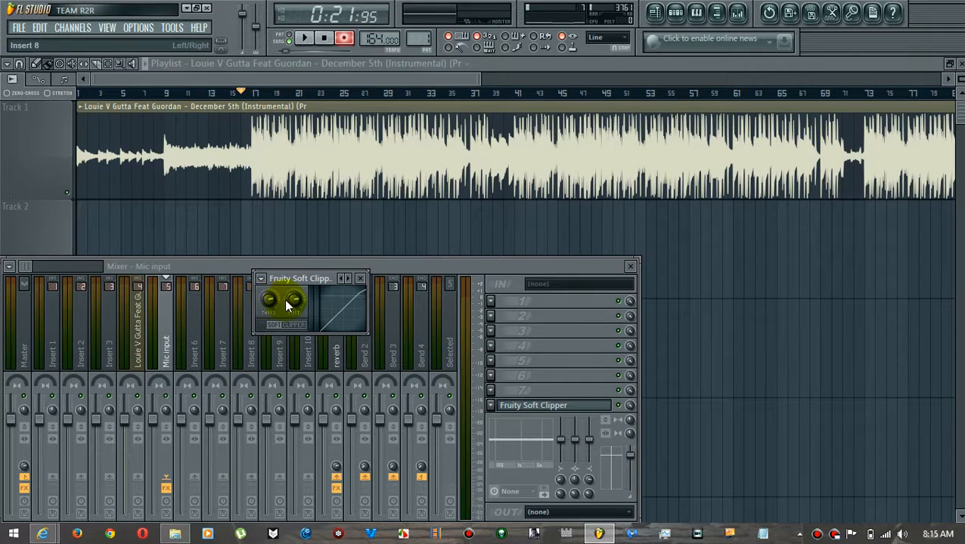
drag(268, 303, 268, 298)
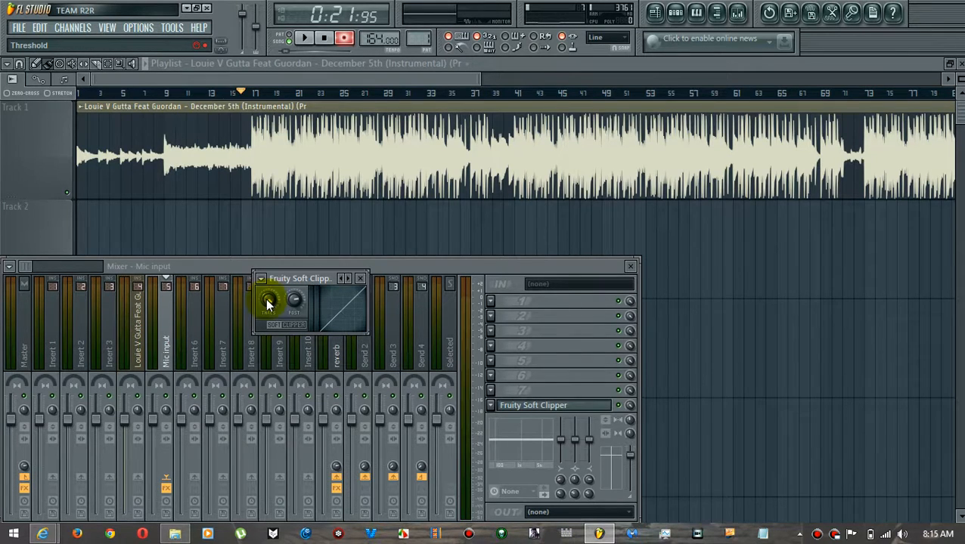
click(360, 279)
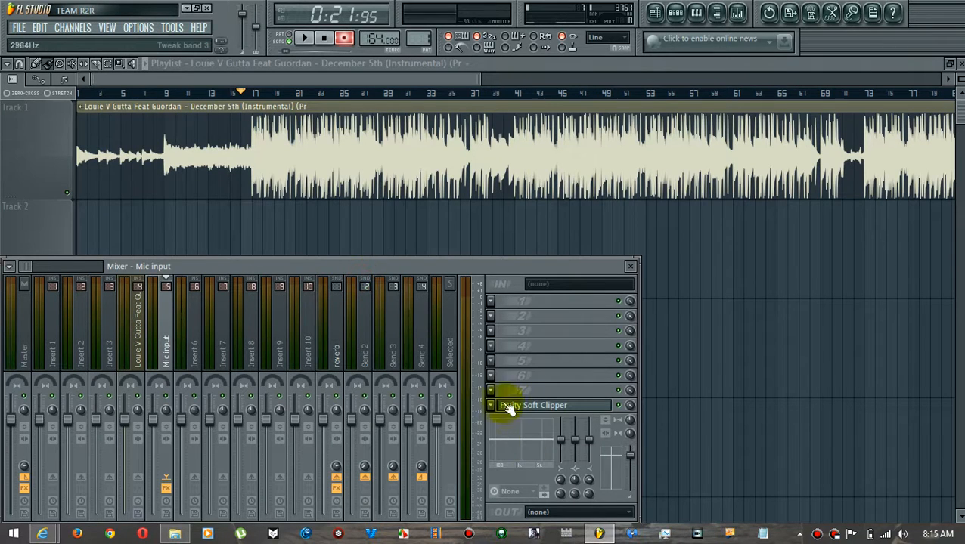
click(491, 391)
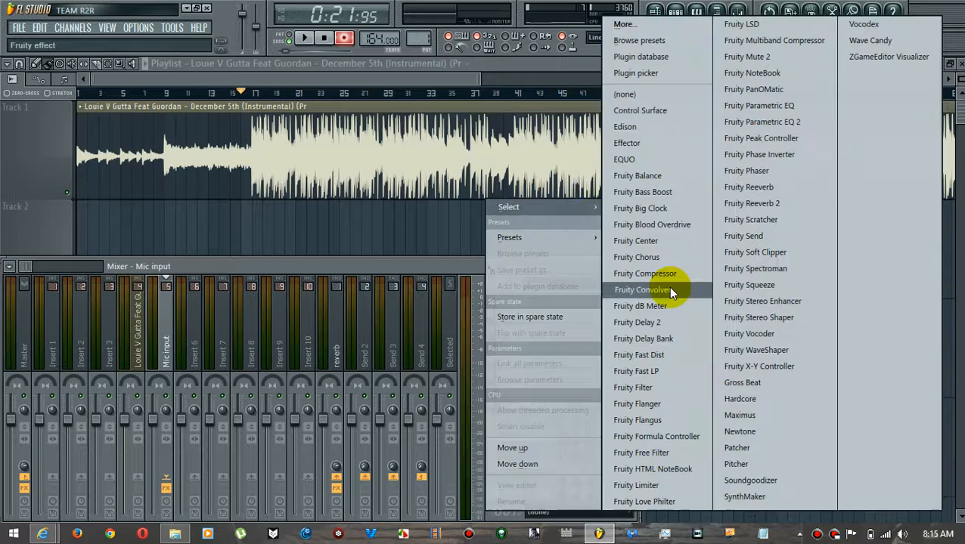
click(669, 289)
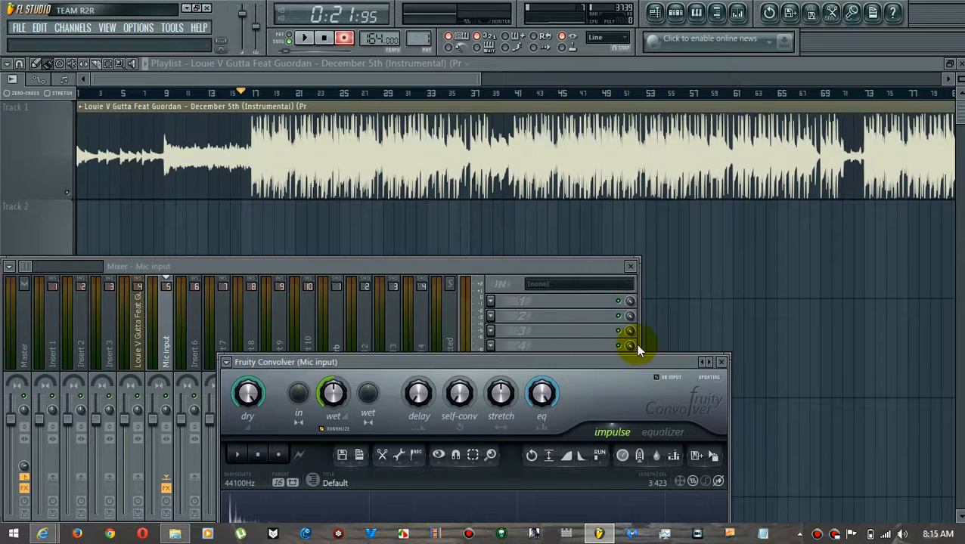
click(720, 362)
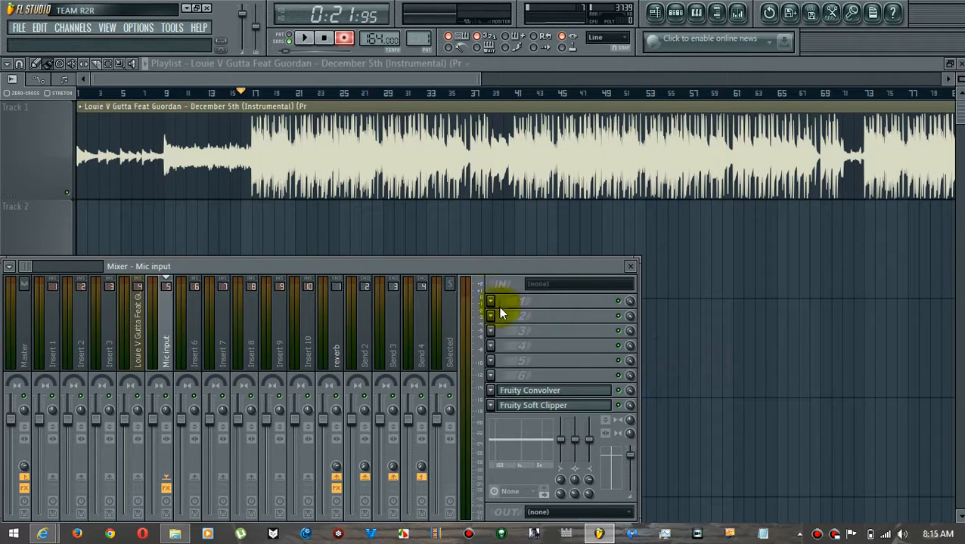
Step: Replace the effect in the seventh slot of the Mic input track with Fruity Compressor and move its window above the mixer
click(490, 390)
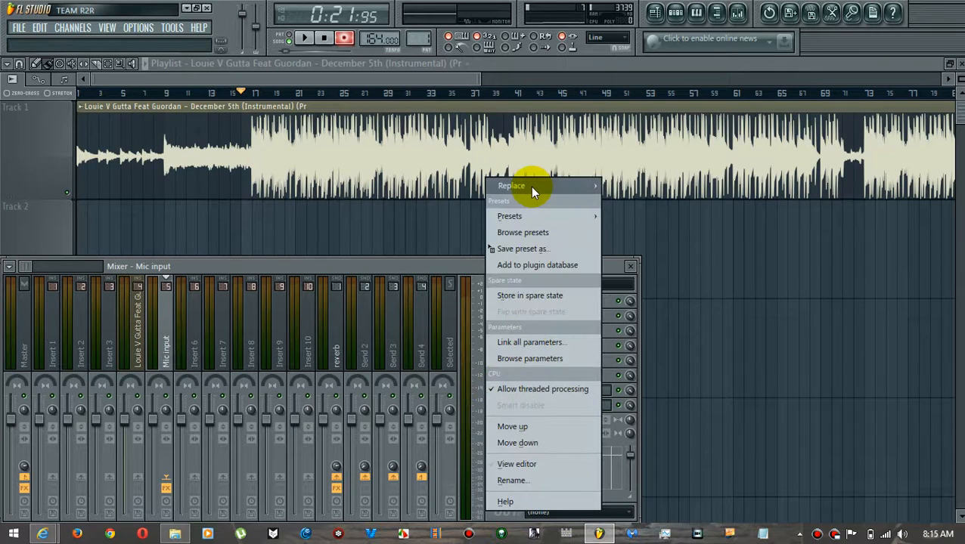
mouse_move(530, 186)
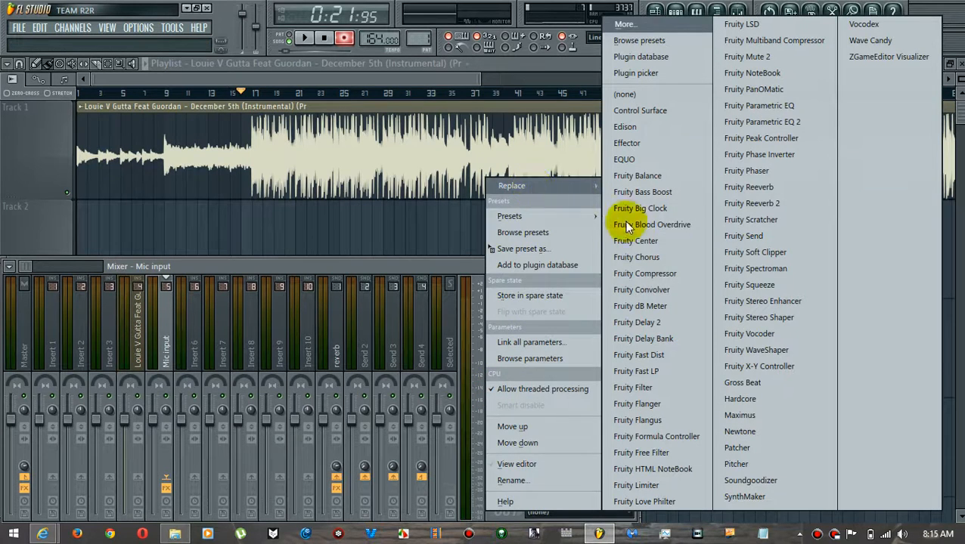
click(651, 279)
drag(478, 358, 426, 185)
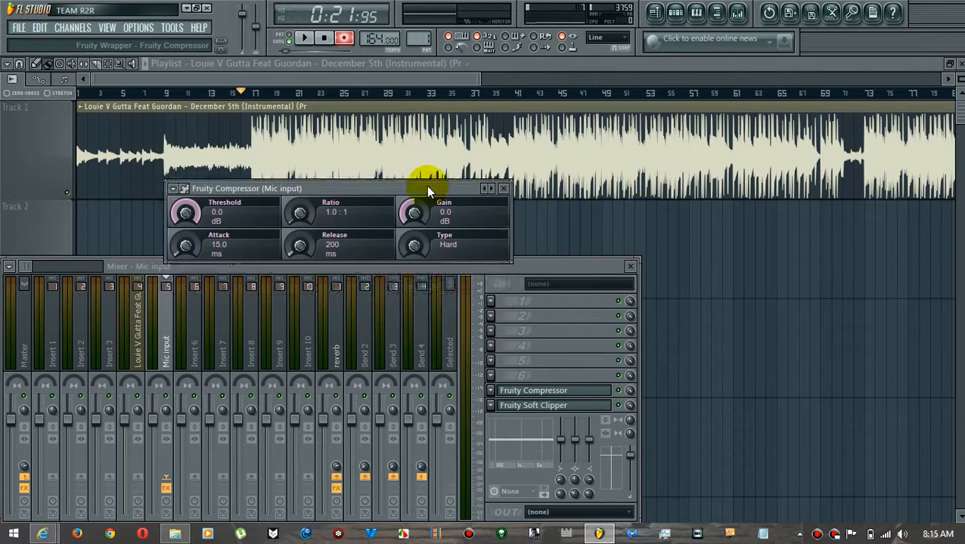
Step: Try the Vintage Mix and Complete Mix presets in Fruity Compressor and return it to the Full Reset preset
right_click(485, 188)
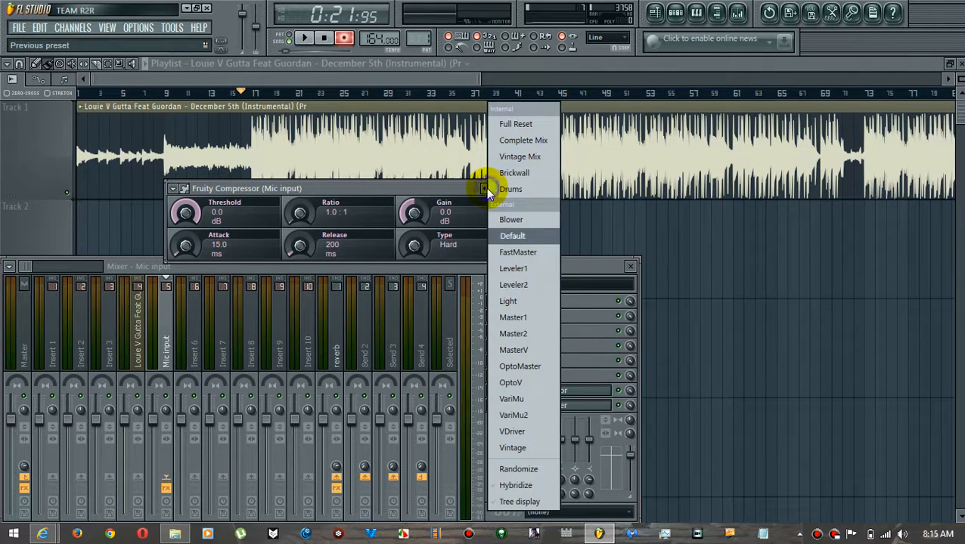
click(525, 161)
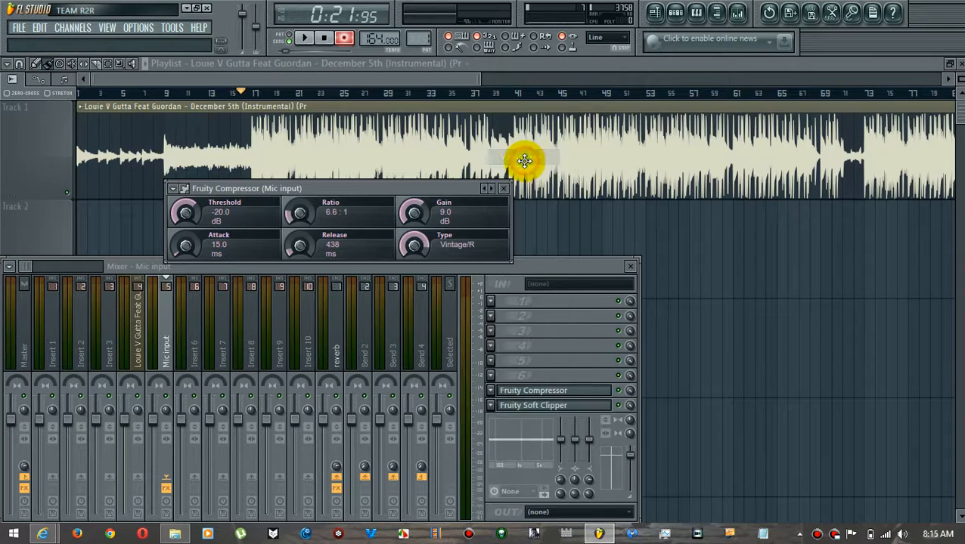
right_click(484, 189)
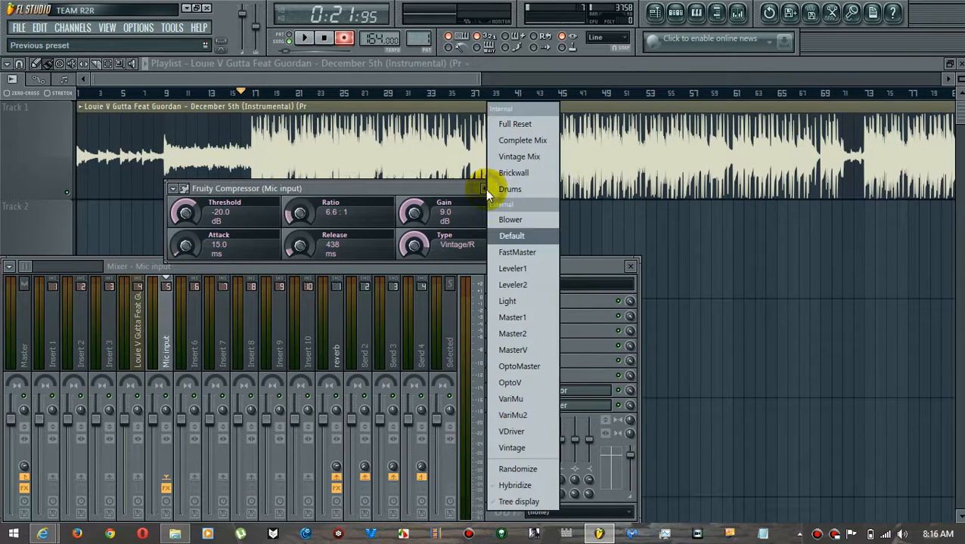
click(512, 140)
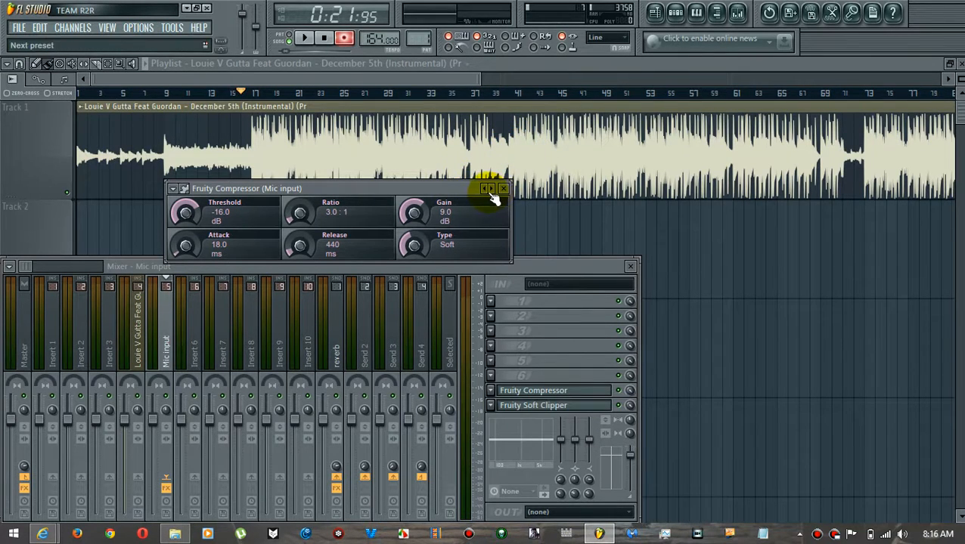
right_click(488, 191)
click(504, 126)
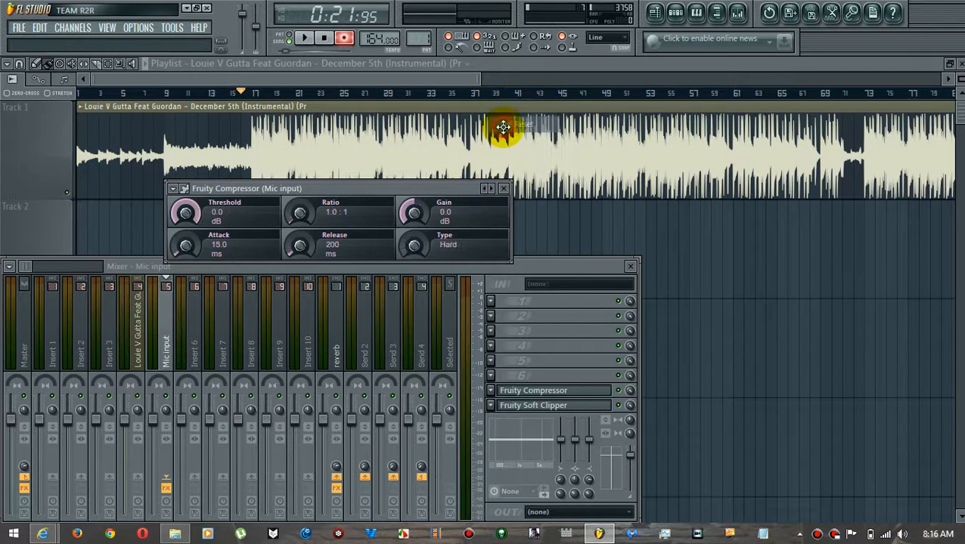
Step: Set the compressor's gain to 0.5 dB and close the plugin
drag(415, 217, 415, 215)
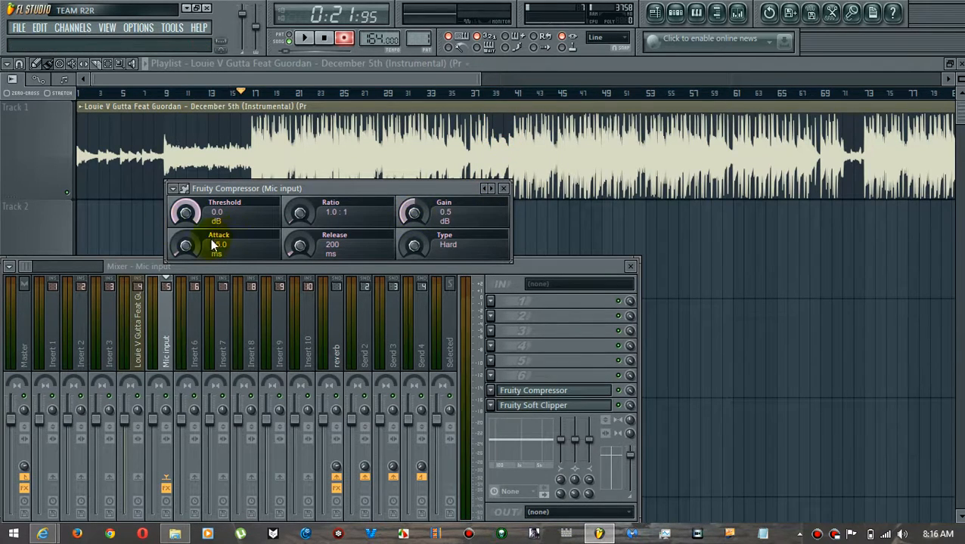
click(504, 189)
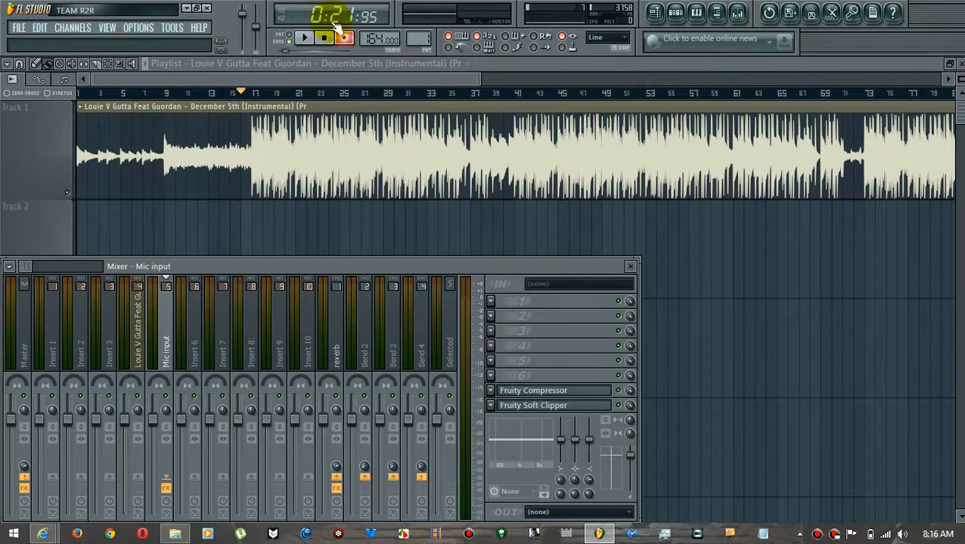
Step: Turn off recording and move the playlist's playback position to about bar 17, where the louder section begins
click(297, 74)
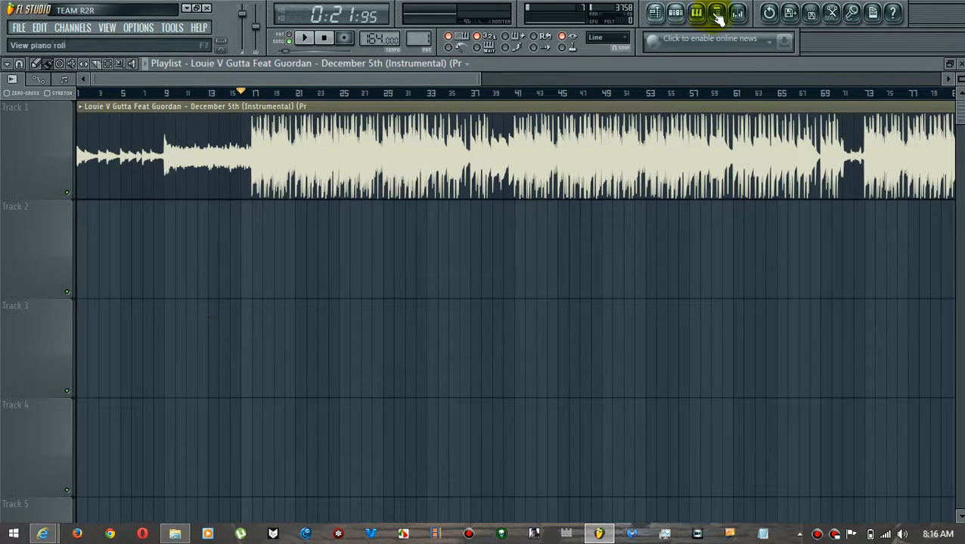
click(255, 93)
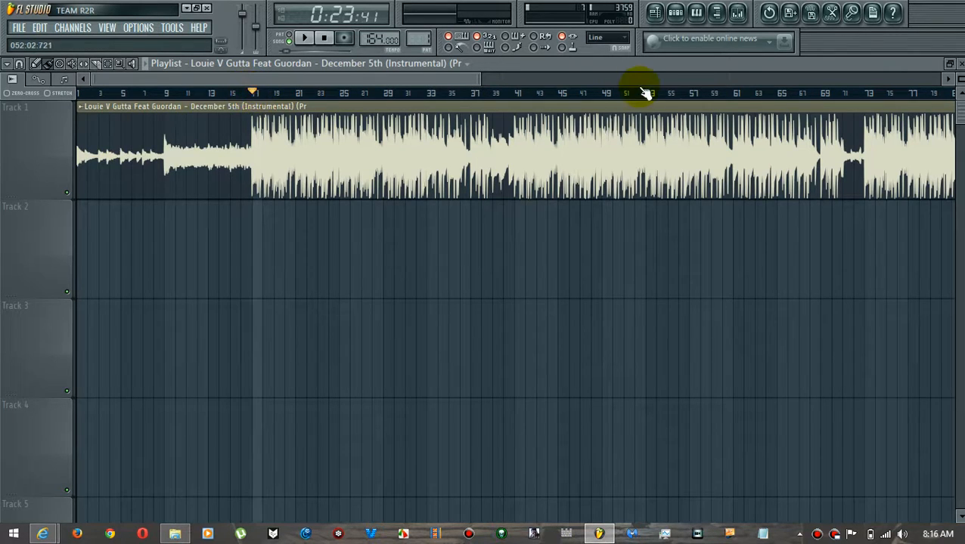
Step: Load Fruity Delay Bank in the first effect slot of the Mic input track and move its window clear of the slots
click(739, 15)
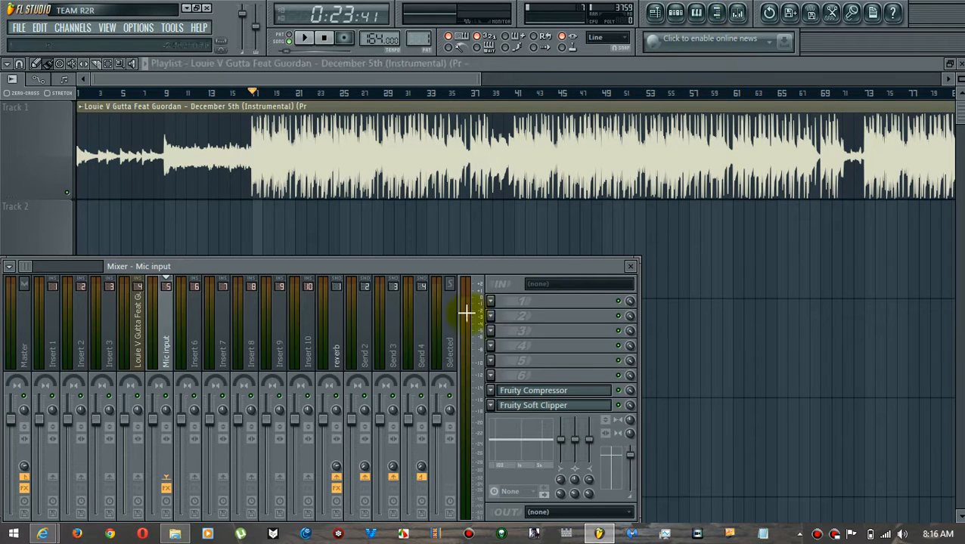
click(368, 340)
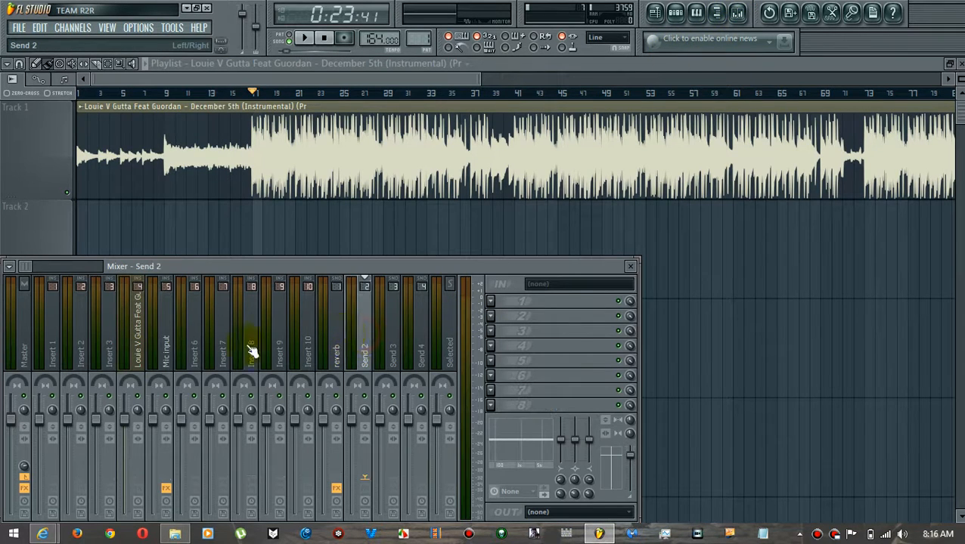
click(163, 344)
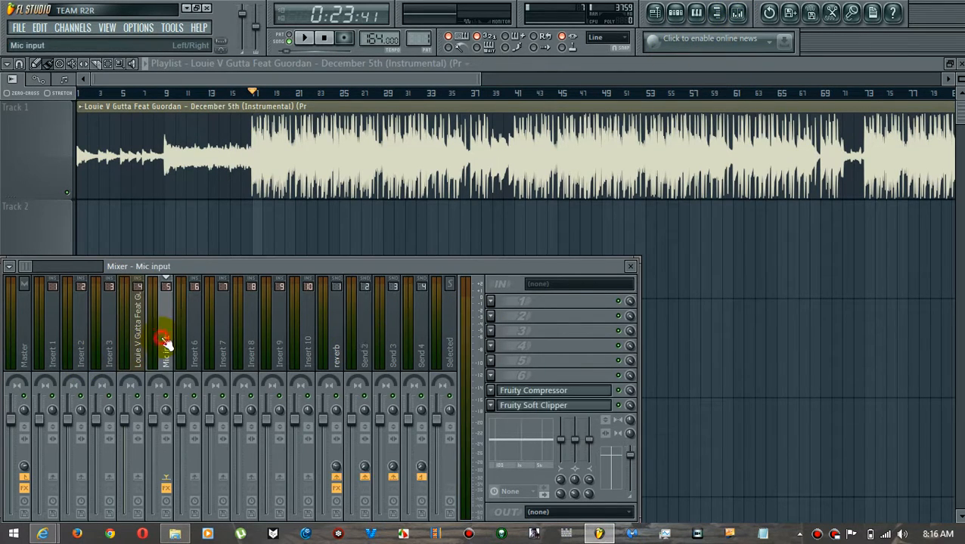
click(493, 301)
mouse_move(580, 207)
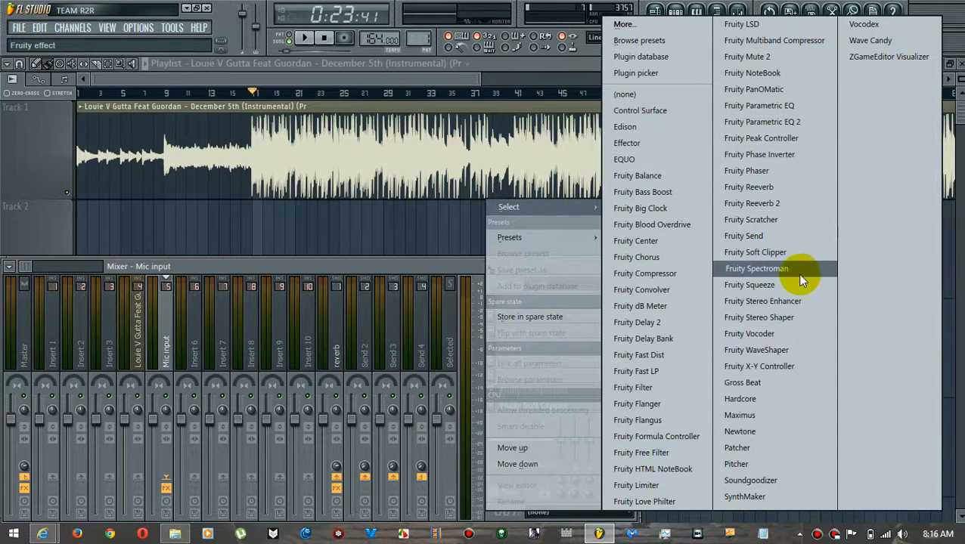
click(673, 339)
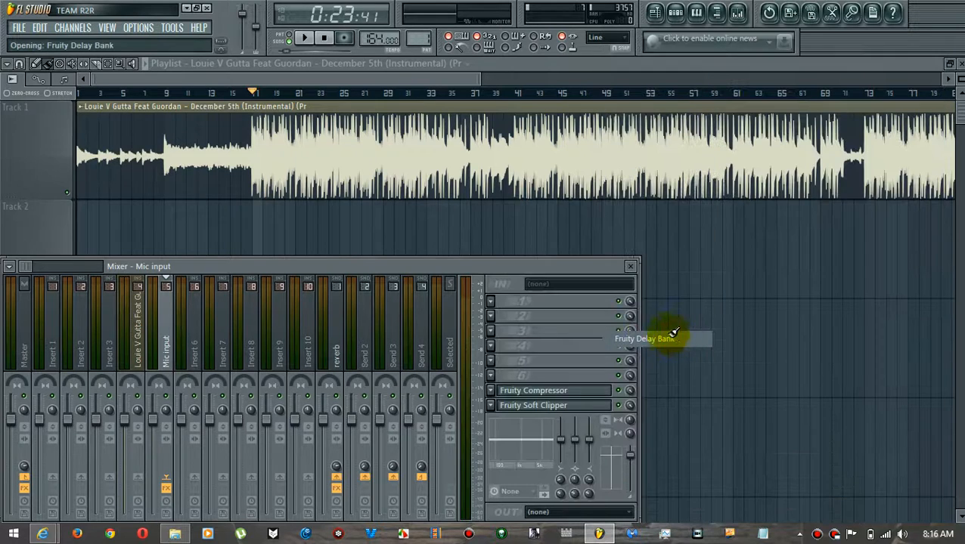
drag(273, 161, 595, 140)
Step: Adjust the feedback time of the first delay in Fruity Delay Bank and close the plugin
drag(462, 273, 463, 272)
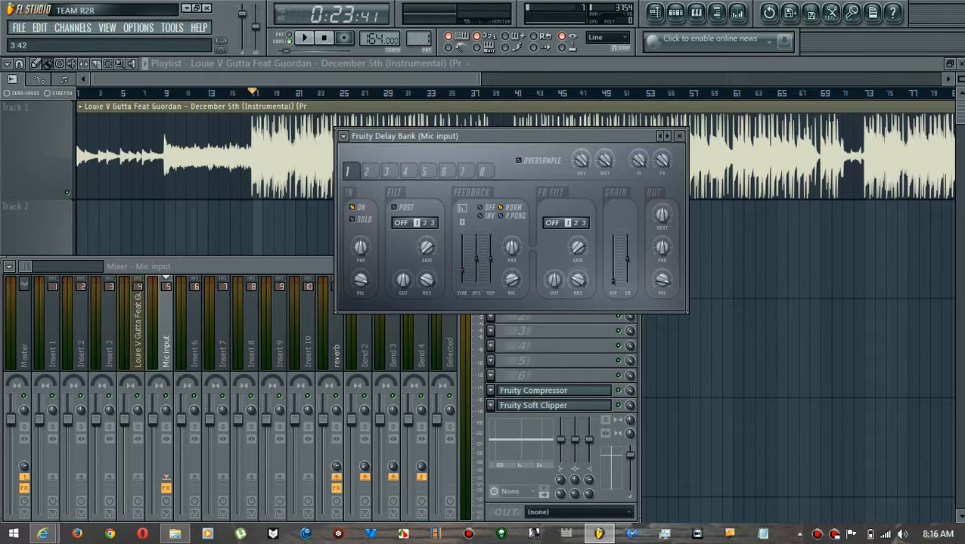
drag(463, 272, 467, 277)
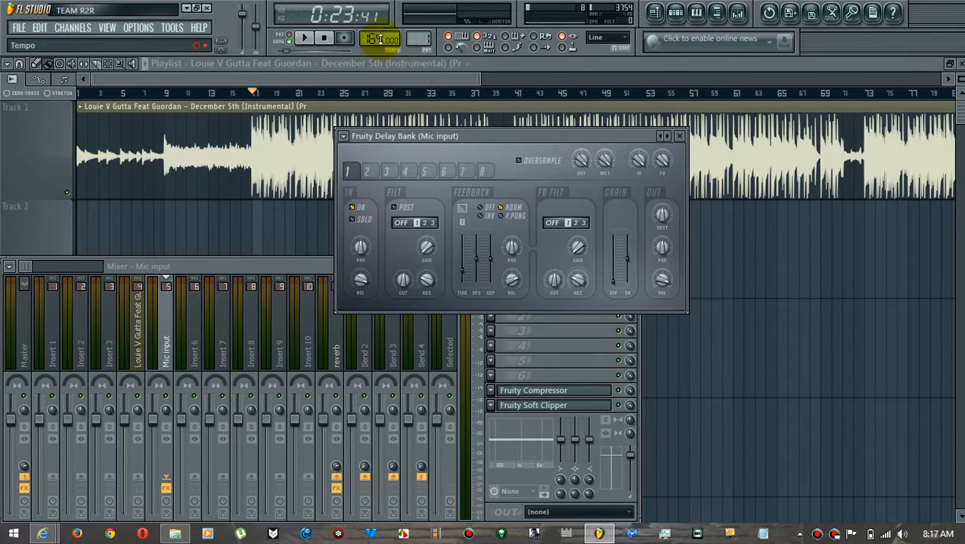
drag(380, 40, 370, 35)
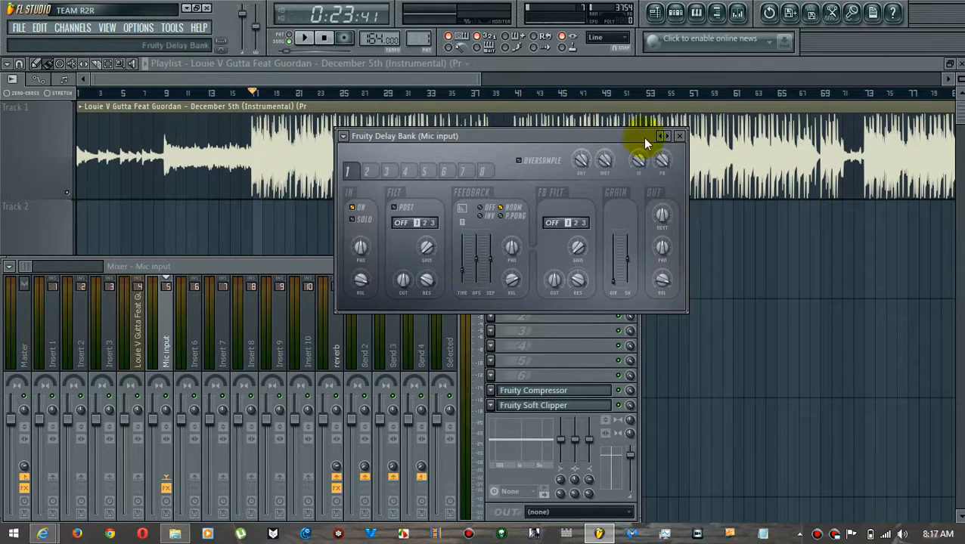
click(681, 138)
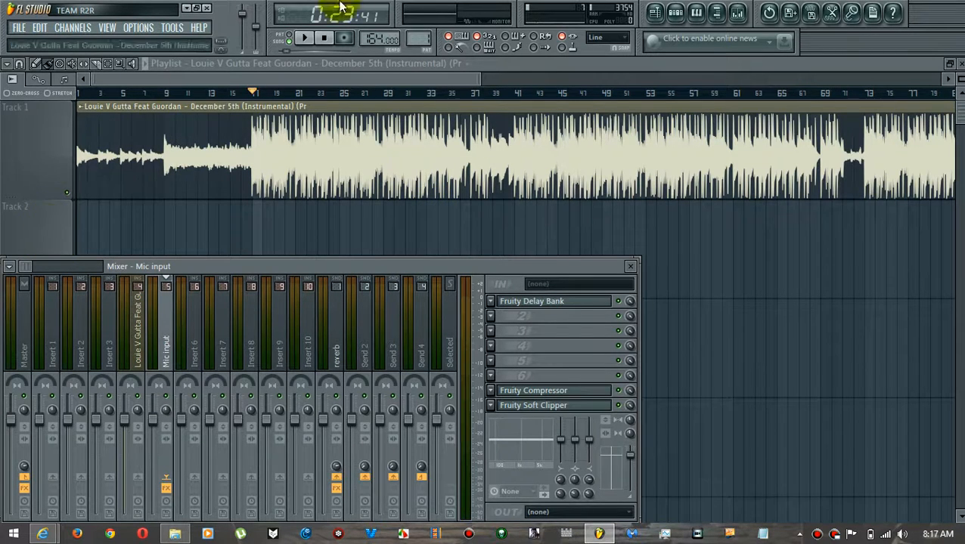
Step: Restore the playlist to its smaller window and link the selected instrumental channel to mixer track Insert 6
double_click(500, 63)
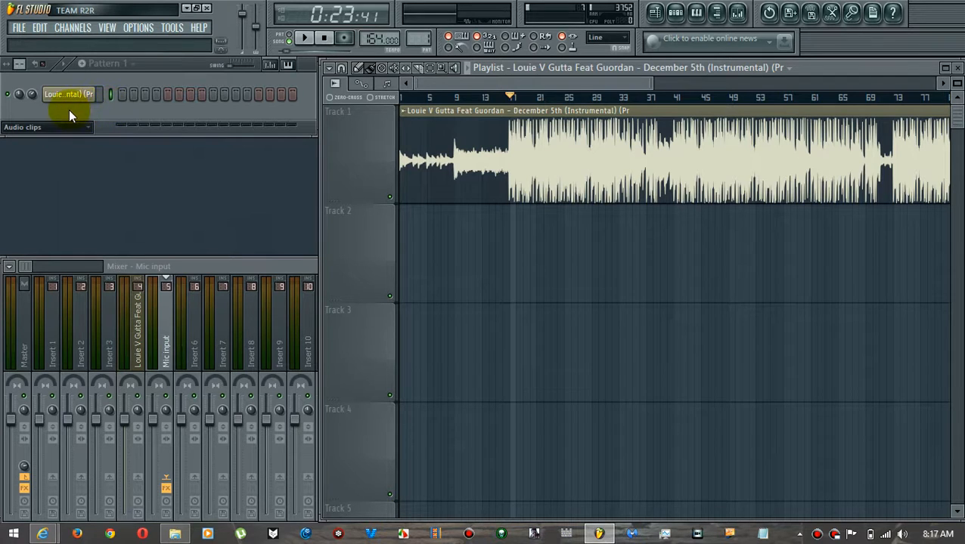
click(110, 92)
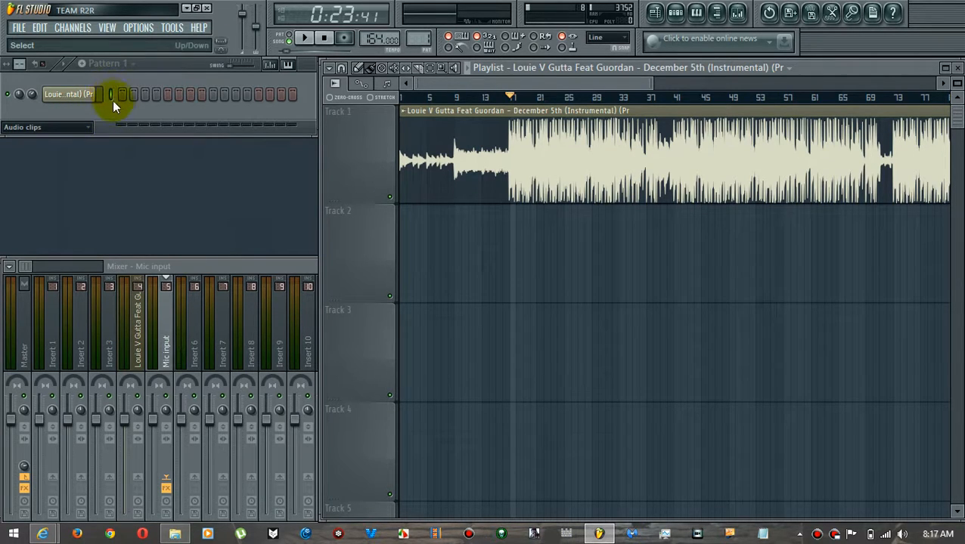
right_click(193, 332)
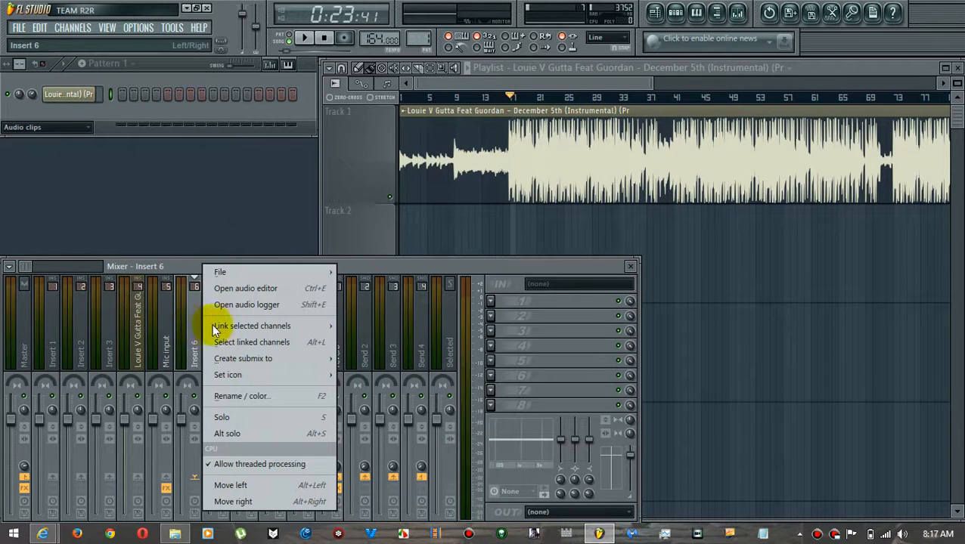
mouse_move(251, 323)
click(399, 324)
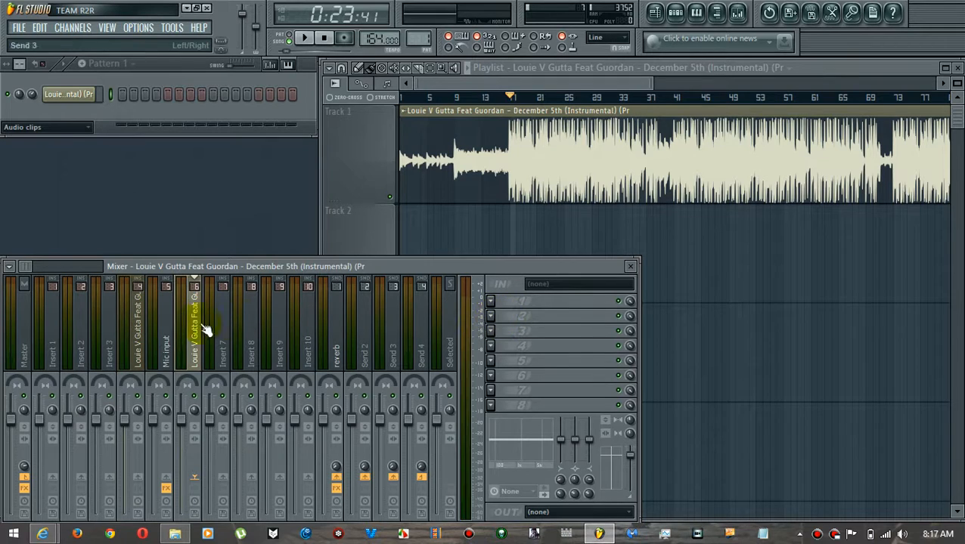
Step: Load Fruity Parametric EQ 2 in the third effect slot of the instrumental's mixer track
click(493, 332)
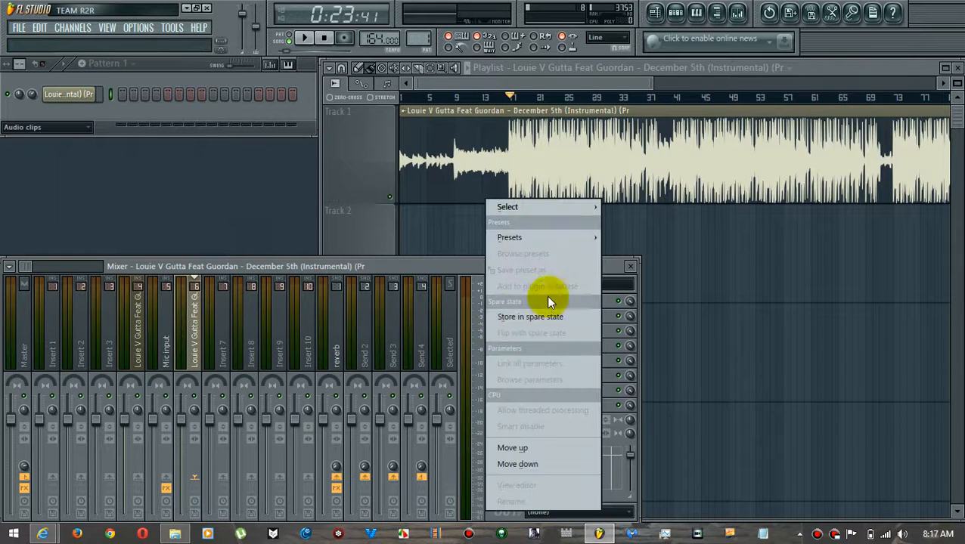
mouse_move(574, 207)
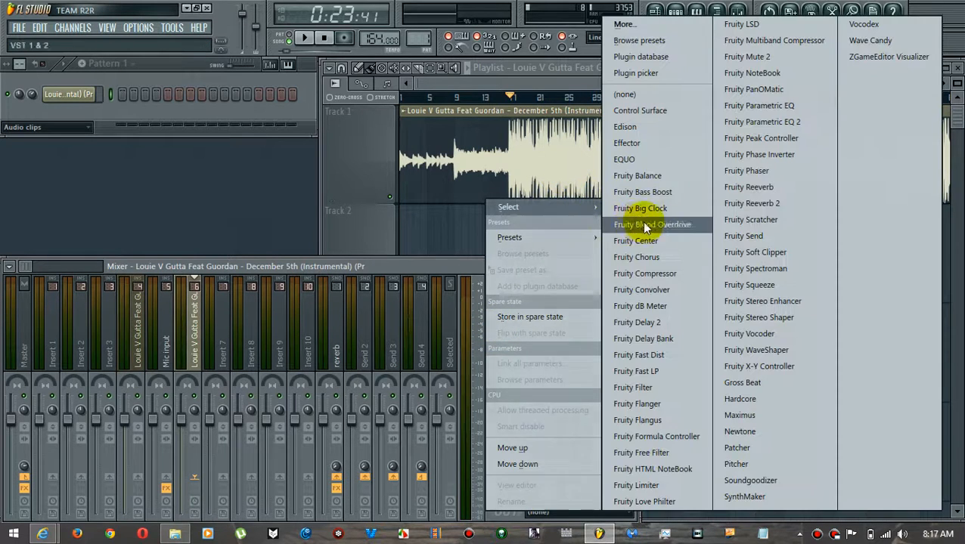
click(794, 125)
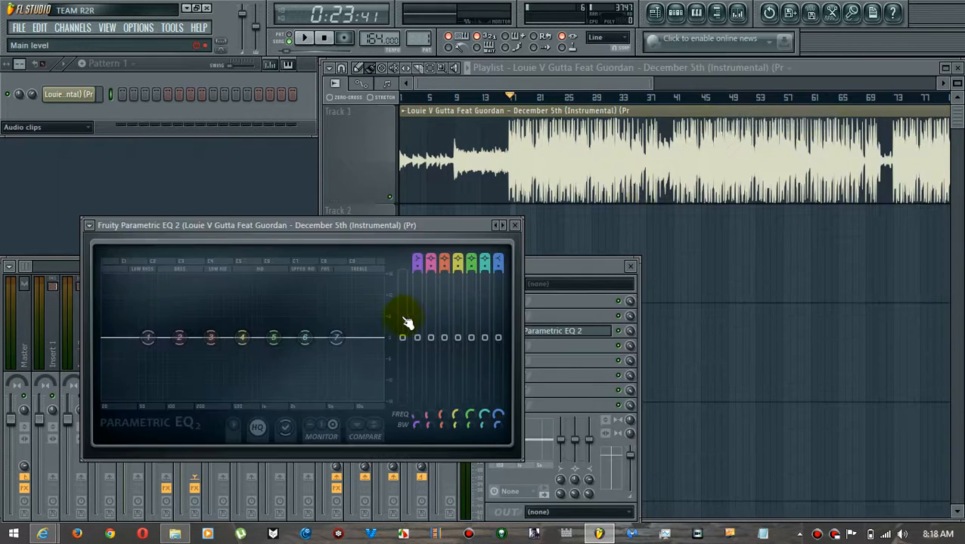
Step: Shape the instrumental's EQ by dipping bands 2 to 5 slightly, cutting bands 1 and 7 deeply, and raising band 6 slightly
drag(251, 345, 274, 353)
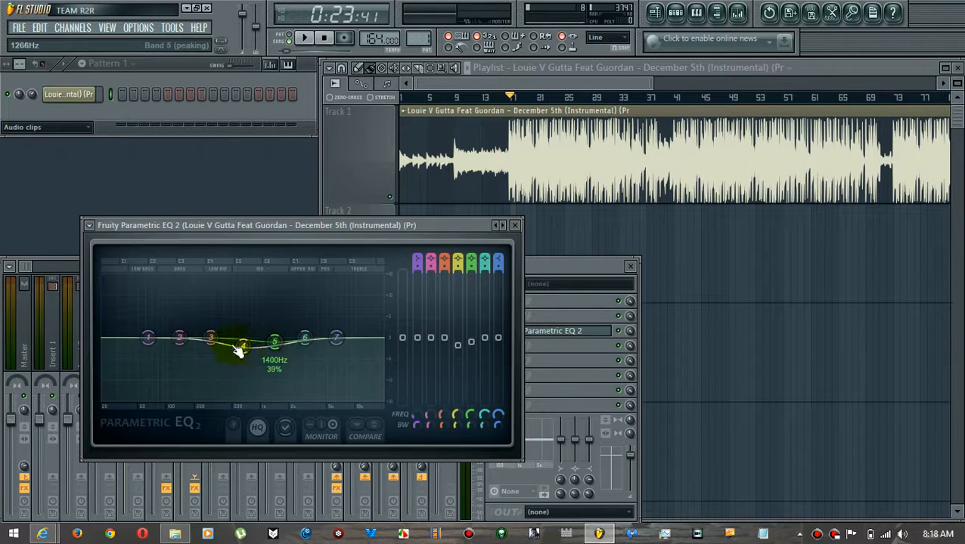
drag(211, 337, 211, 343)
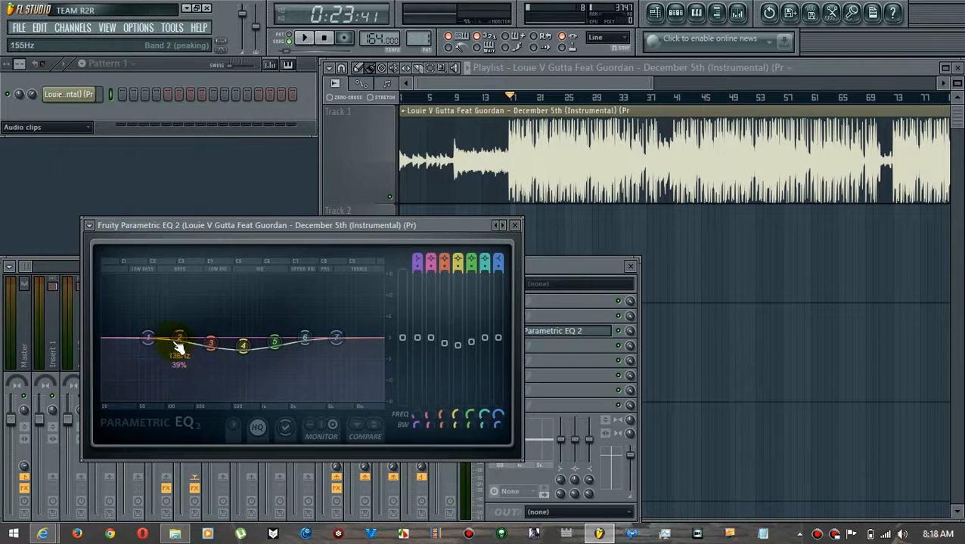
drag(147, 338, 146, 380)
drag(179, 337, 183, 349)
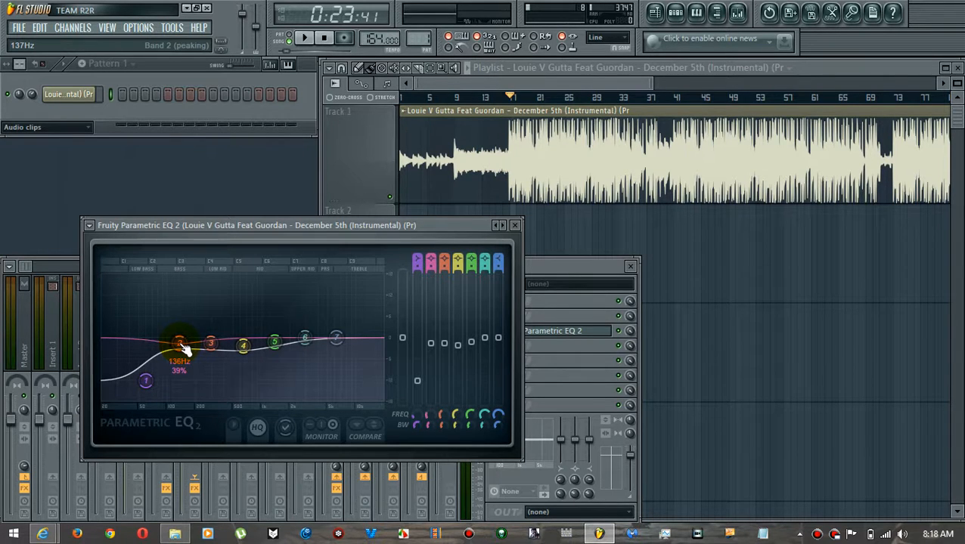
drag(306, 338, 369, 383)
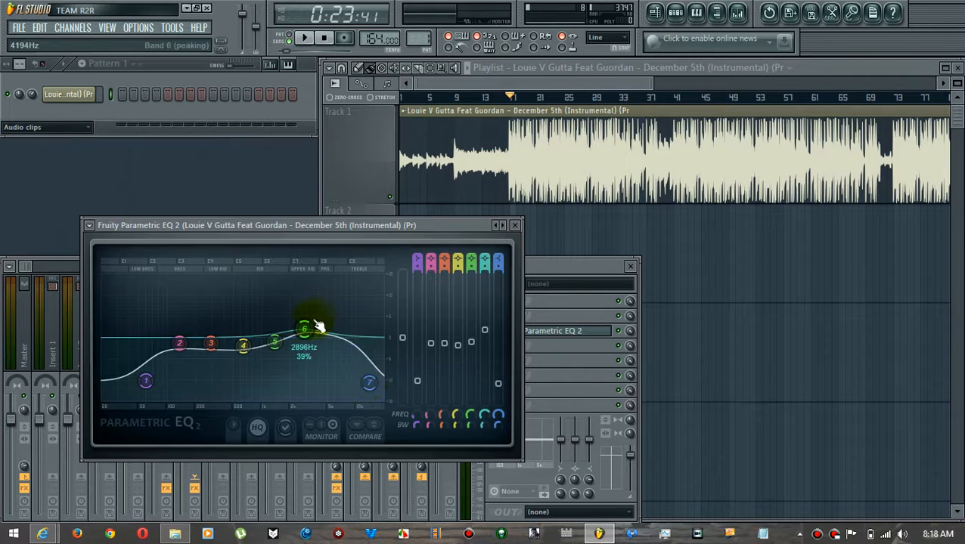
Step: Move band 6 of the instrumental's Parametric EQ 2 to about 4 kHz and raise the mixer track's high shelf slightly
drag(310, 329, 319, 327)
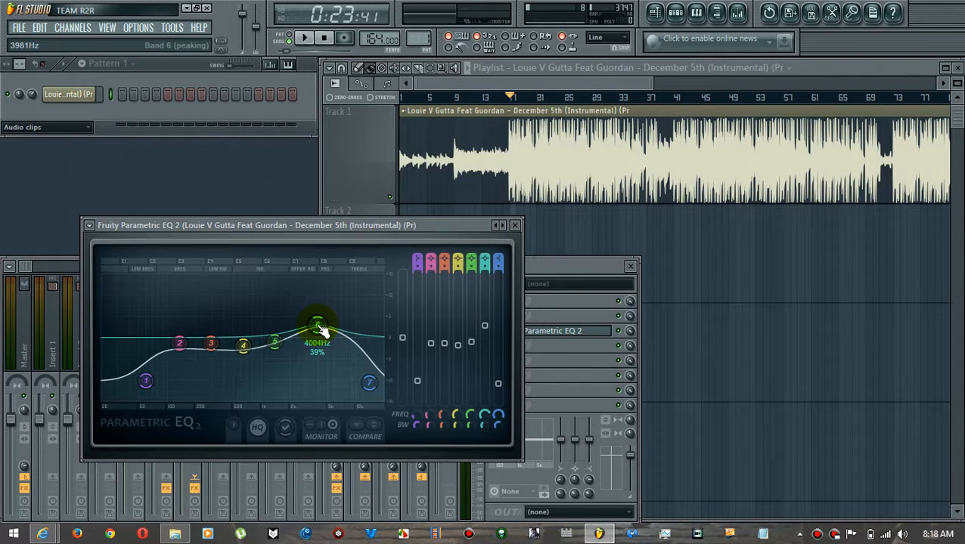
click(517, 225)
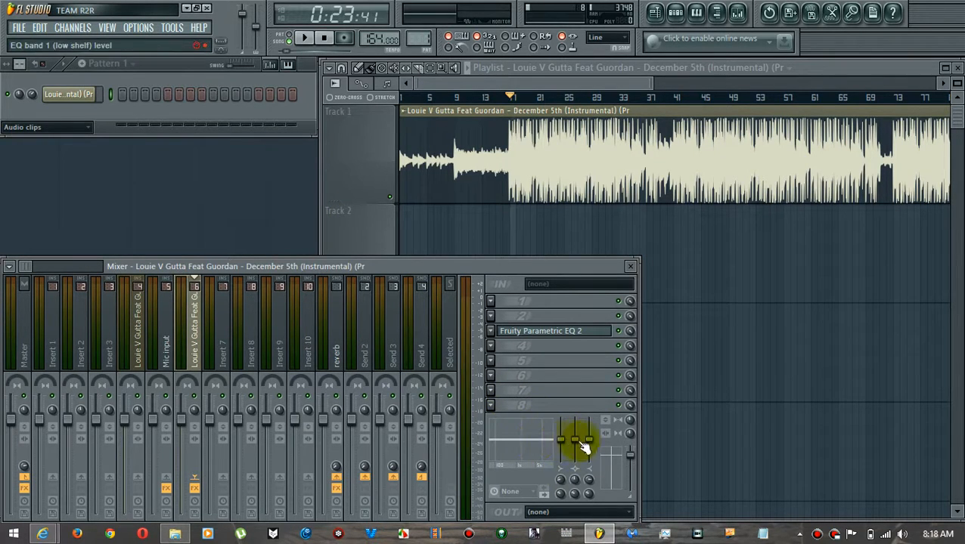
mouse_move(587, 439)
mouse_down()
mouse_move(588, 431)
mouse_move(588, 441)
mouse_up()
Step: Load Fruity Compressor in the sixth effect slot of the instrumental's mixer track and move its window out of the way
click(491, 375)
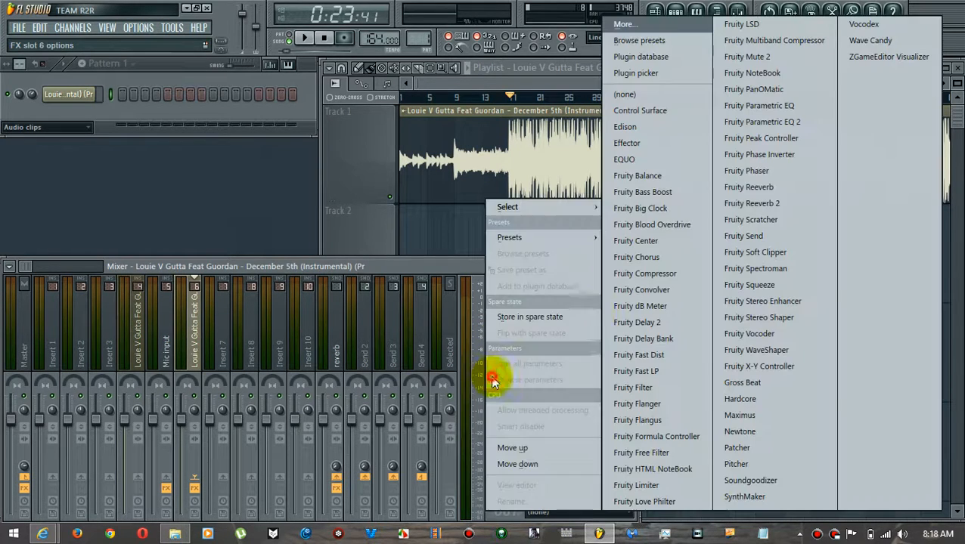
click(688, 278)
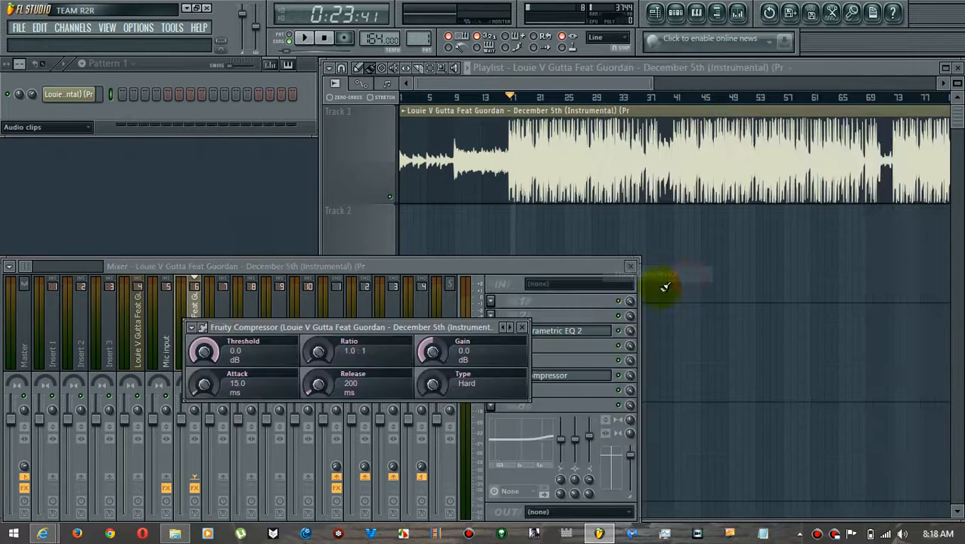
drag(468, 327, 351, 254)
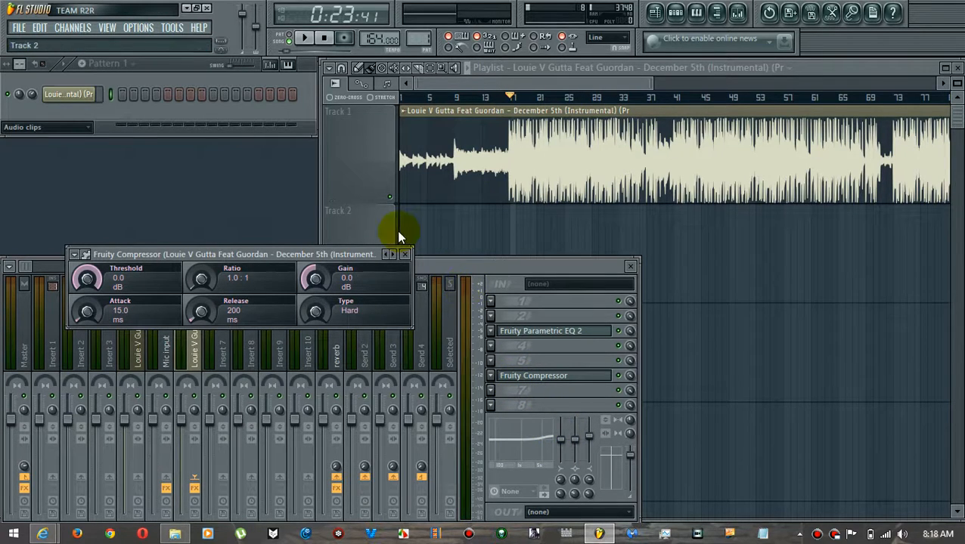
right_click(36, 94)
click(57, 103)
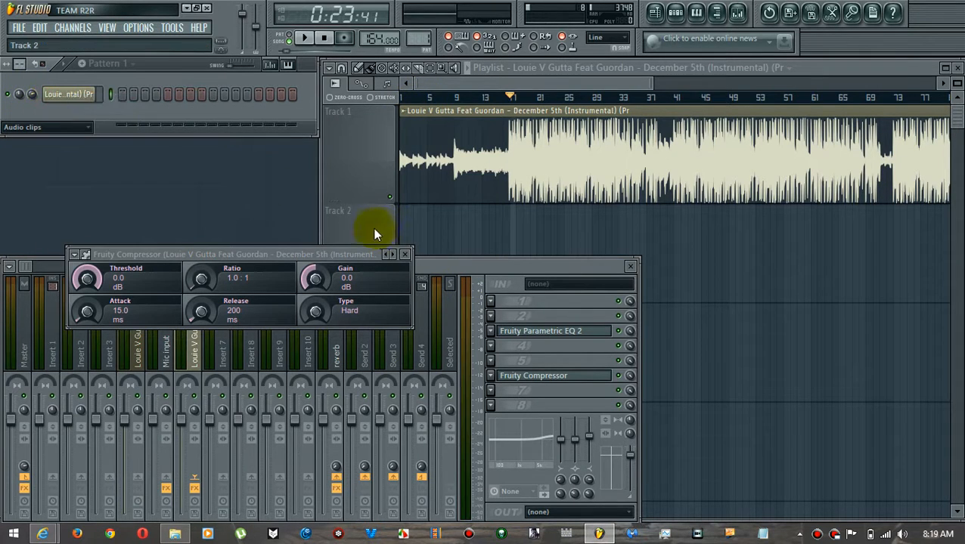
drag(384, 257, 367, 226)
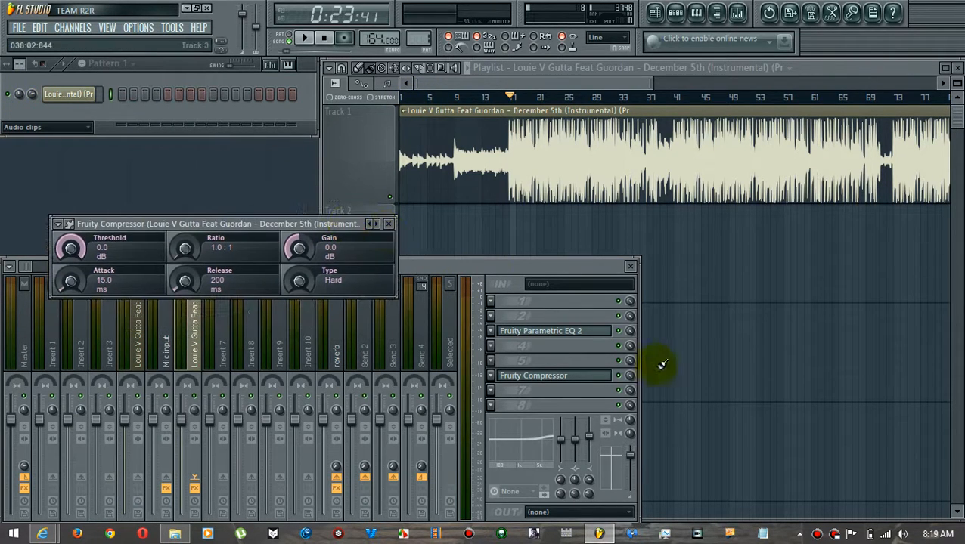
Step: Bypass Parametric EQ 2 to audition a stronger high-shelf boost on the instrumental's mixer track, and reset the high shelf
click(624, 332)
key(space)
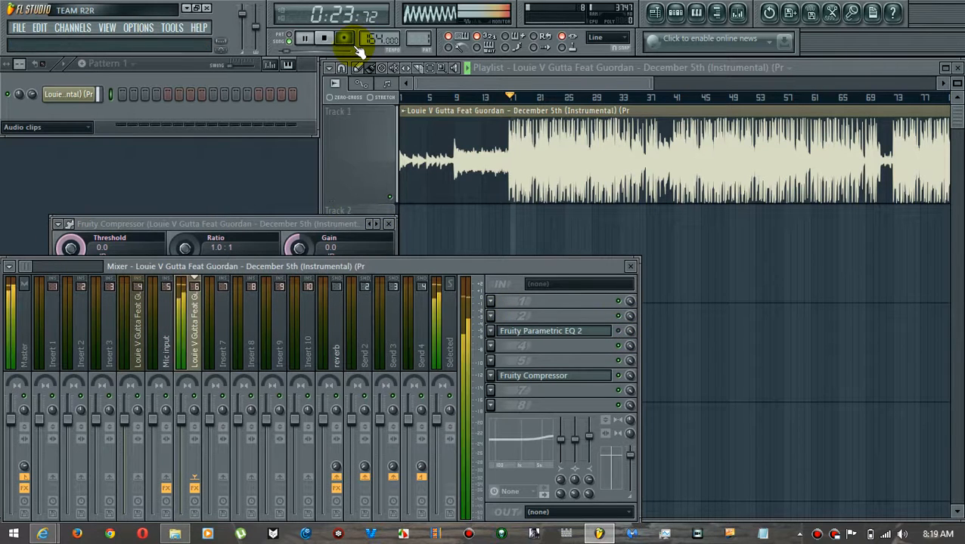
drag(540, 432, 541, 433)
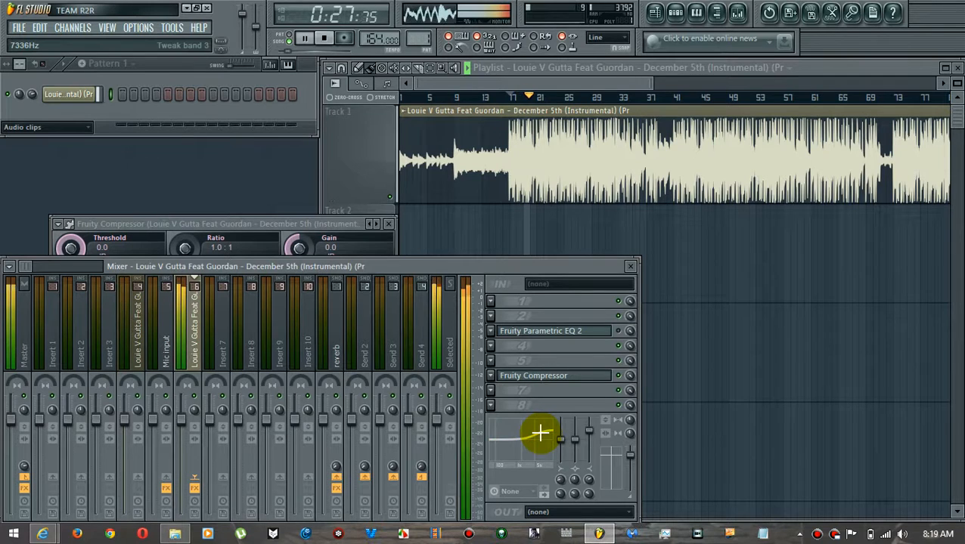
key(space)
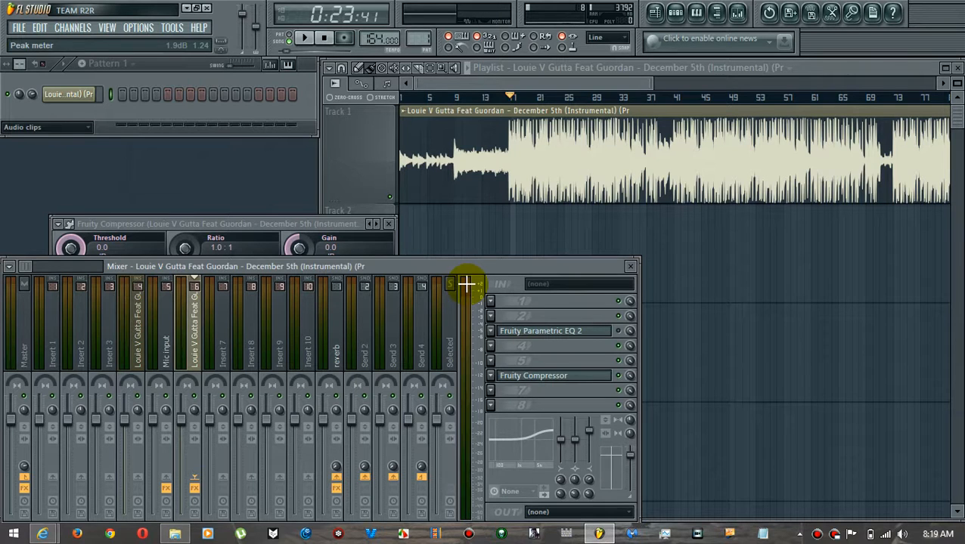
right_click(589, 439)
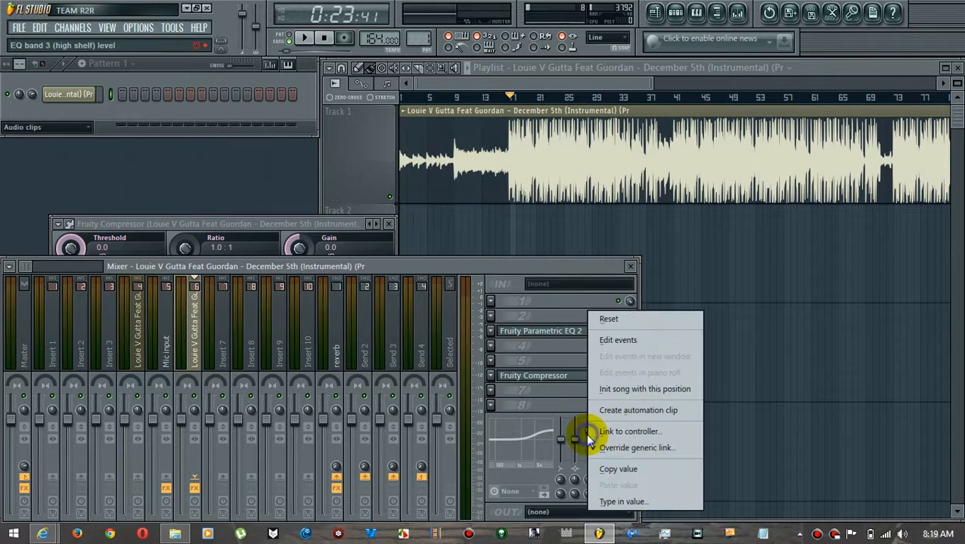
click(610, 320)
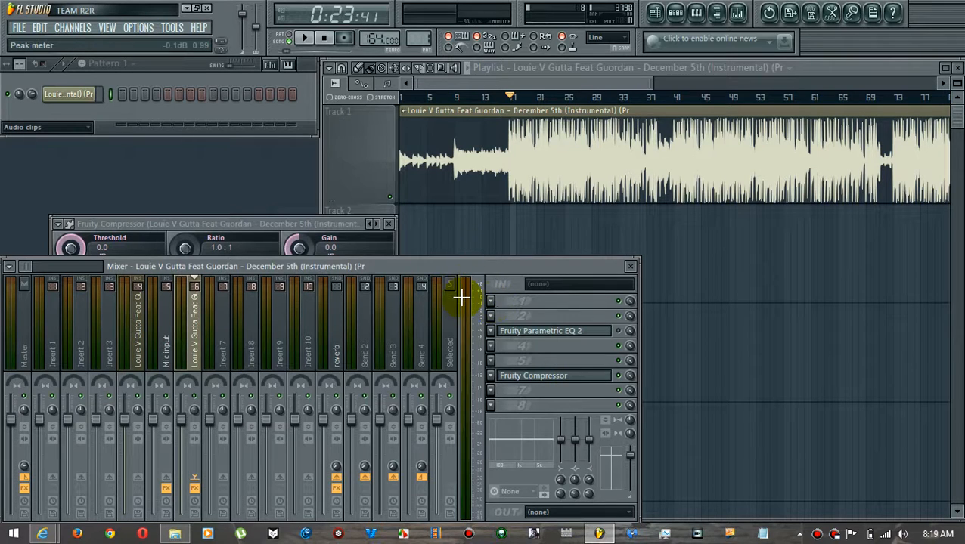
Step: In the instrumental's Parametric EQ 2, raise bands 5 and 6 and boost band 2 to 7.7 dB at 105 Hz
click(537, 330)
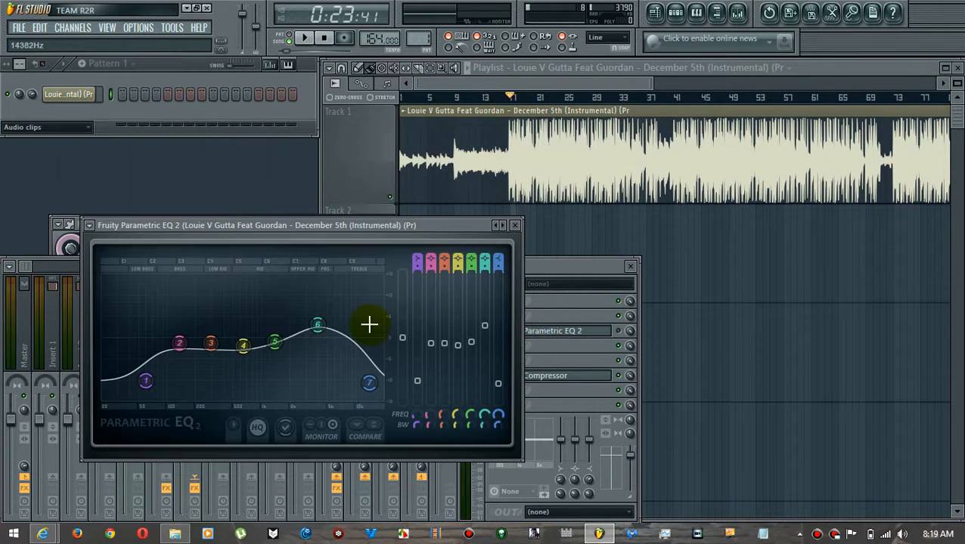
drag(275, 342, 286, 326)
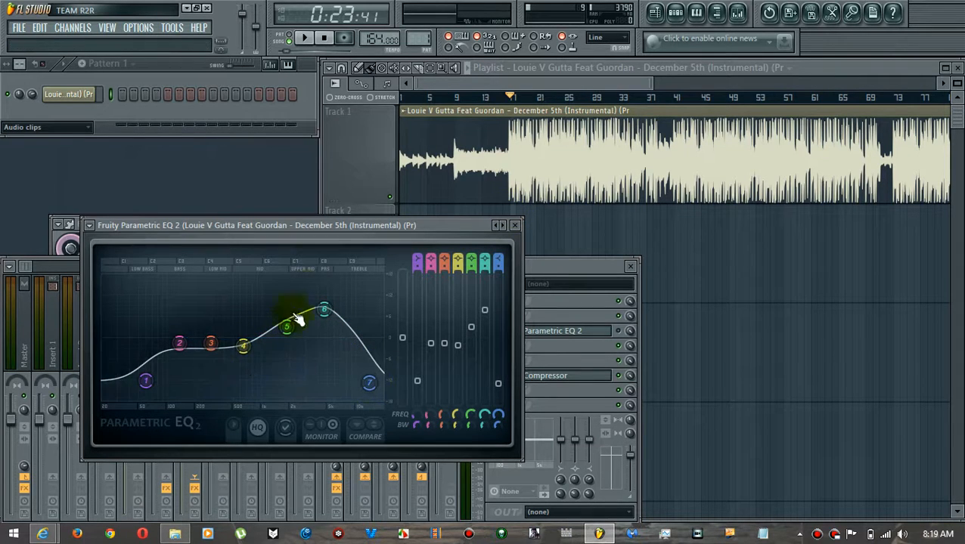
drag(182, 341, 168, 310)
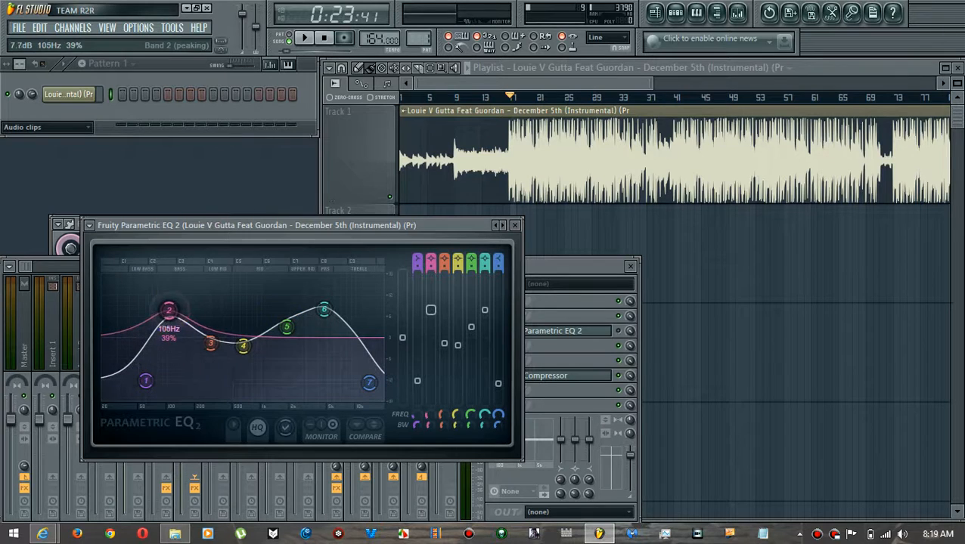
click(514, 226)
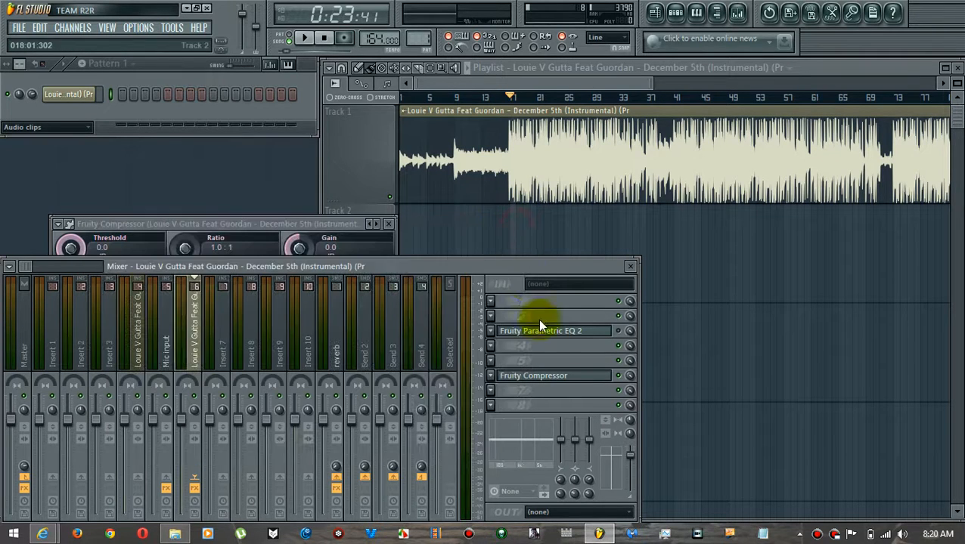
Step: Re-enable Fruity Parametric EQ 2 on the instrumental's mixer track and play the song to hear its effect
click(544, 330)
click(619, 332)
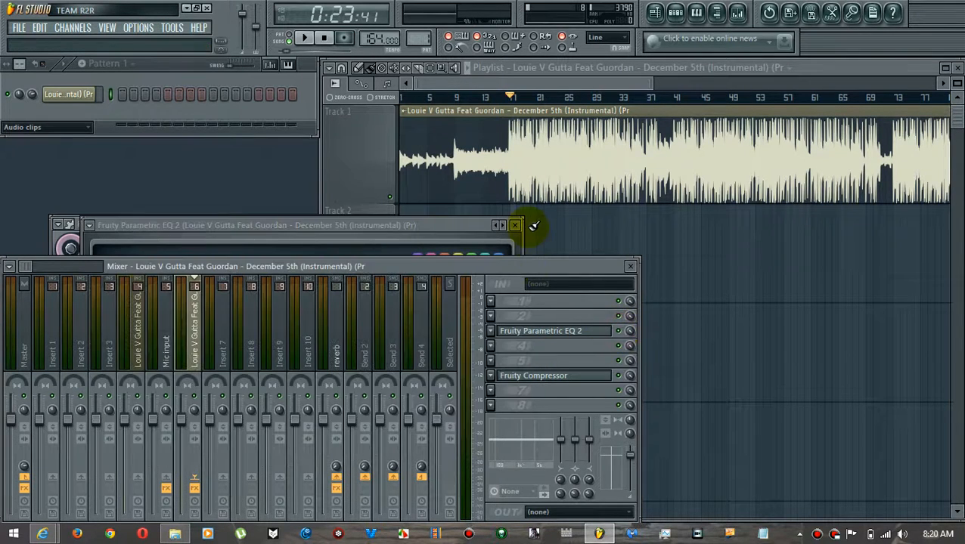
key(space)
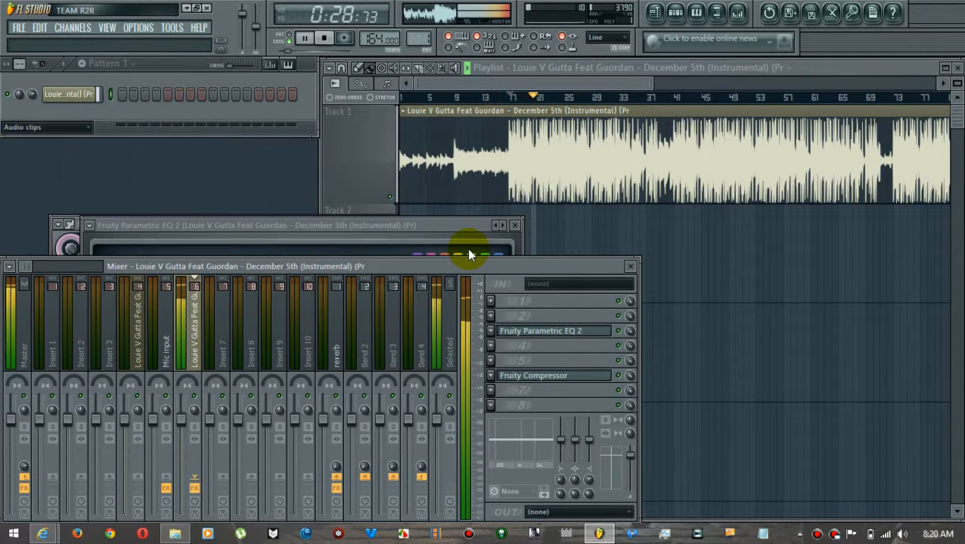
key(space)
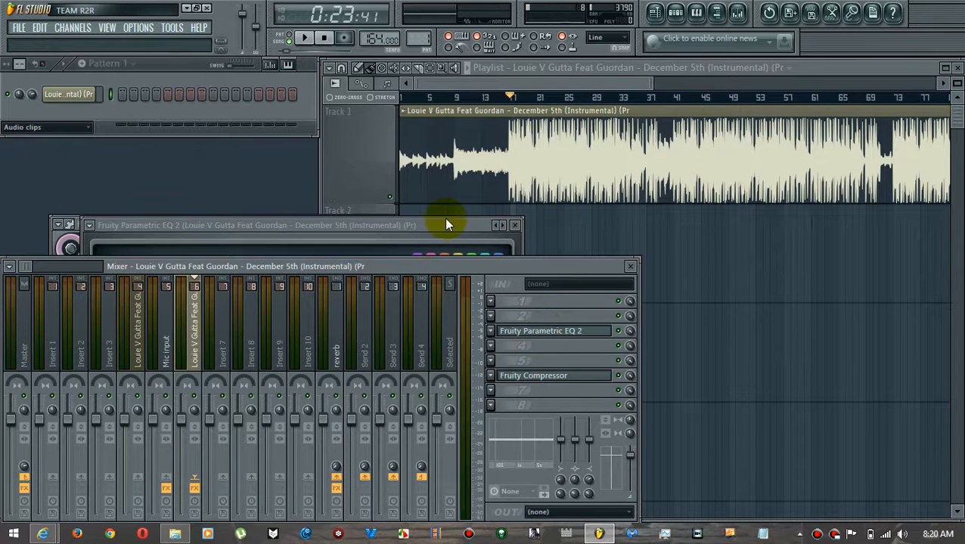
Step: Boost bands 1, 4 and 5 of the instrumental's Parametric EQ 2 and audition the exaggerated curve during playback
drag(446, 225, 437, 133)
drag(276, 217, 256, 216)
drag(240, 255, 213, 227)
drag(136, 288, 132, 206)
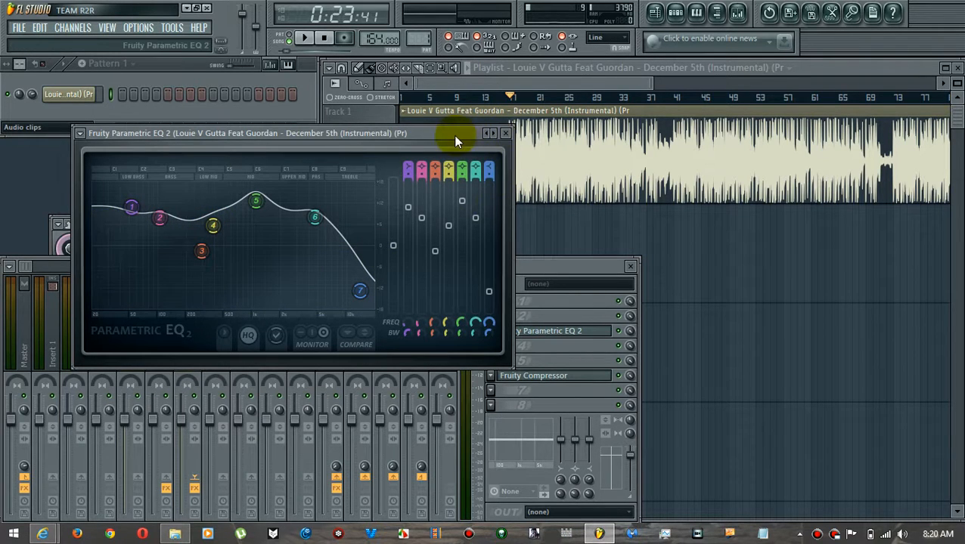
drag(455, 136, 472, 136)
click(523, 135)
key(space)
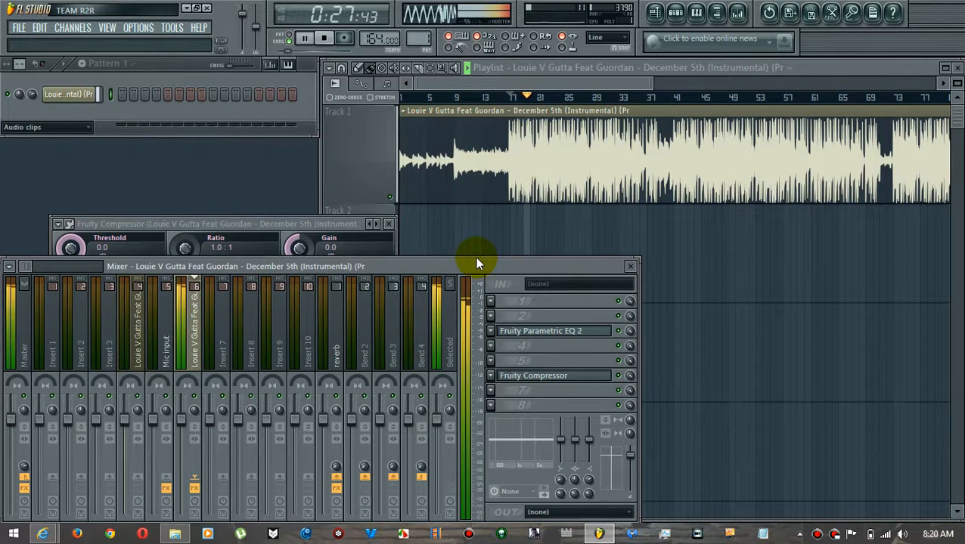
key(space)
Step: Close the Fruity Compressor window and review the instrumental's Parametric EQ 2 curve
click(392, 224)
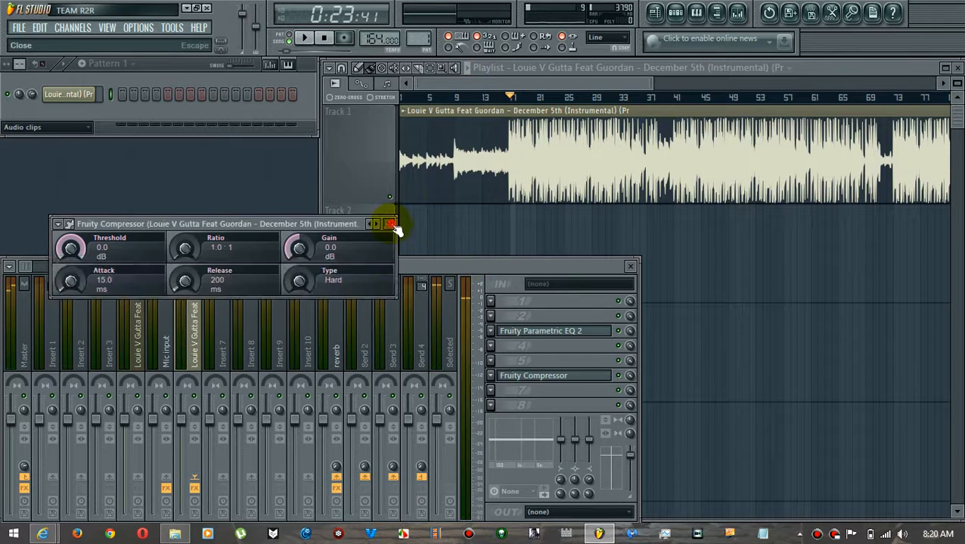
click(392, 224)
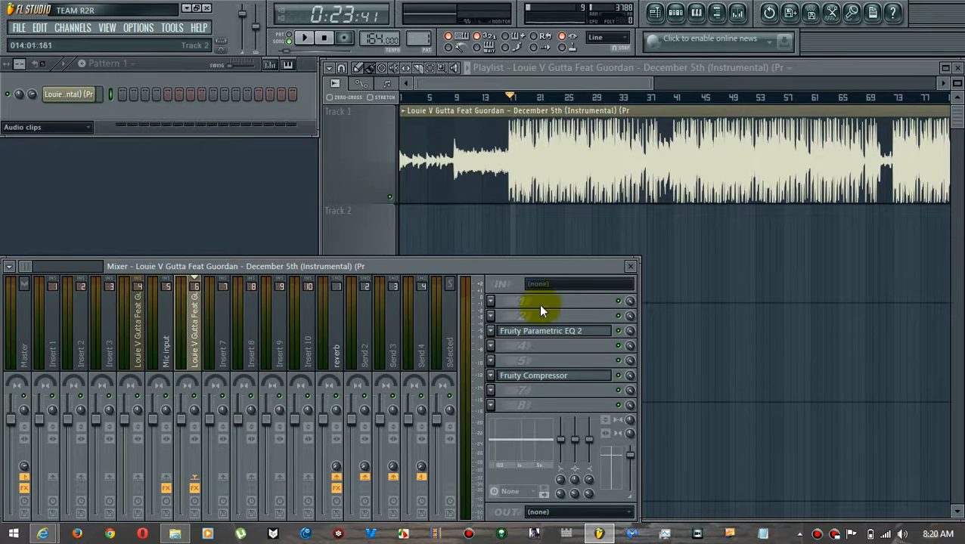
click(561, 331)
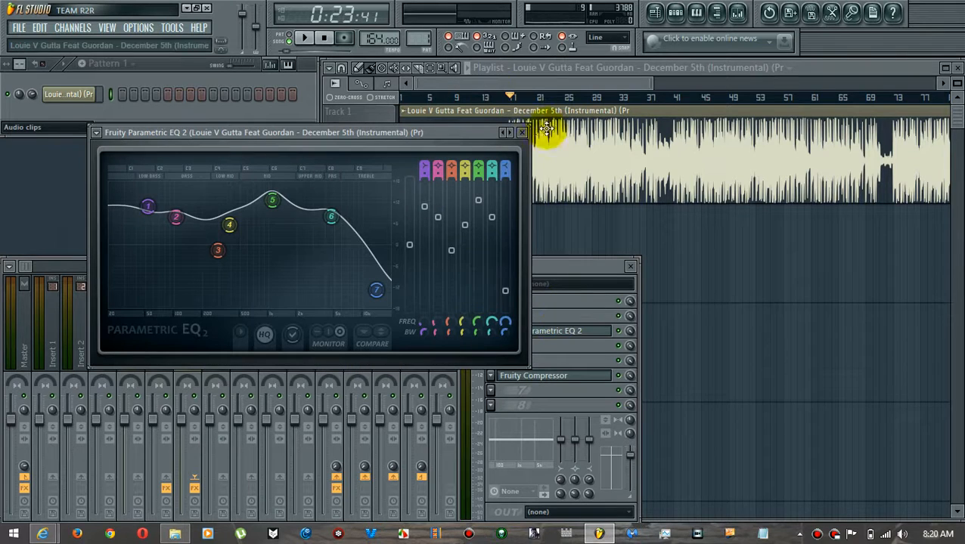
click(523, 134)
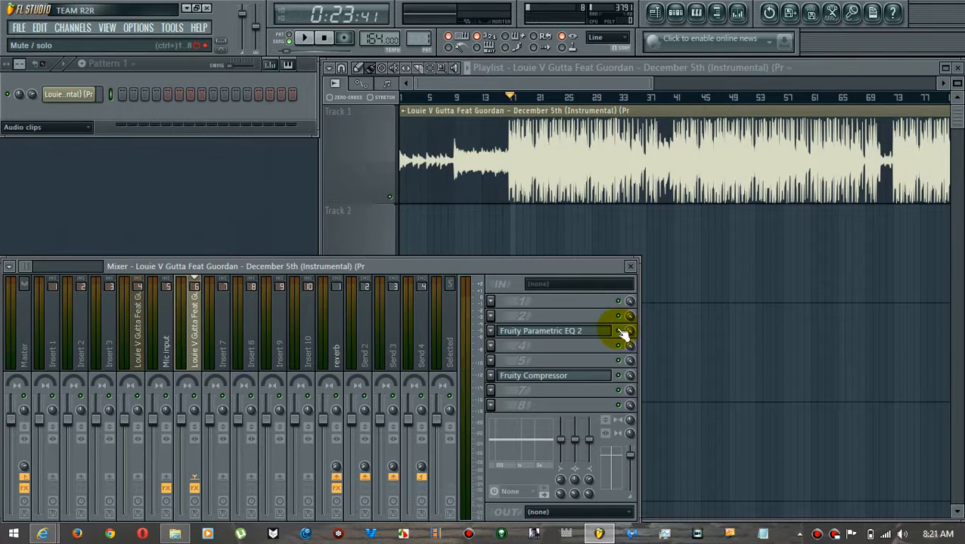
Step: Reset the instrumental's Fruity Parametric EQ 2 to the Default preset
click(584, 332)
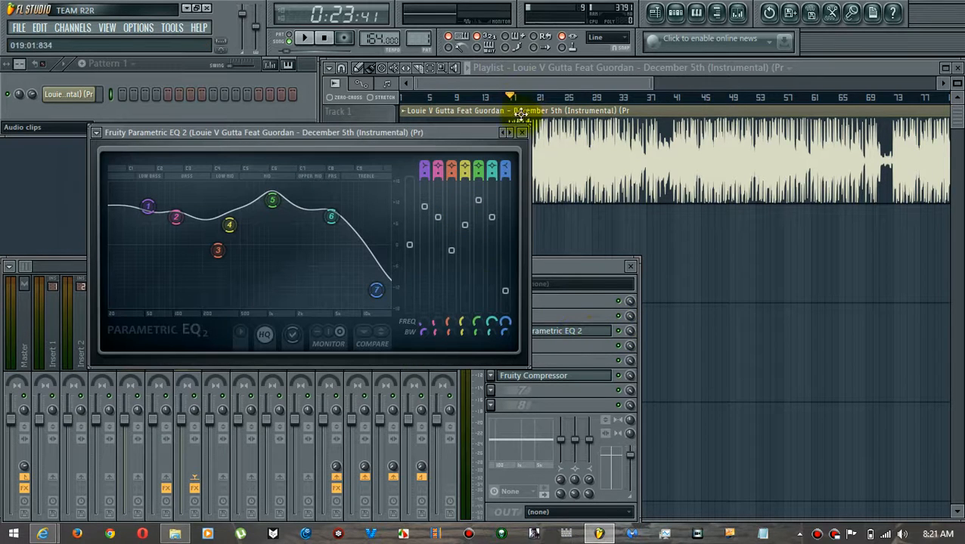
right_click(504, 134)
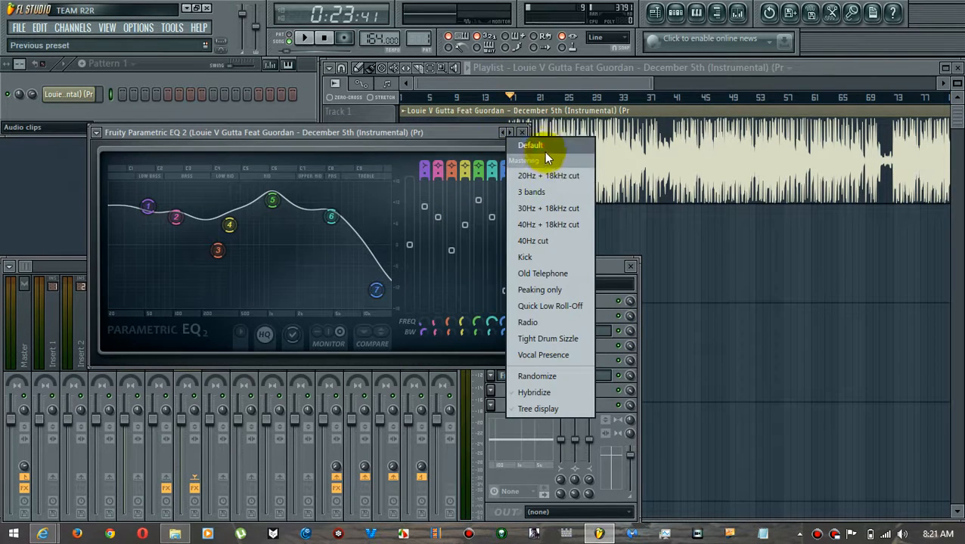
click(545, 146)
Step: Shape a gentle EQ curve by dipping bands 1 to 5 and 7 slightly and raising band 6 slightly, and close the plugin
drag(248, 245, 279, 249)
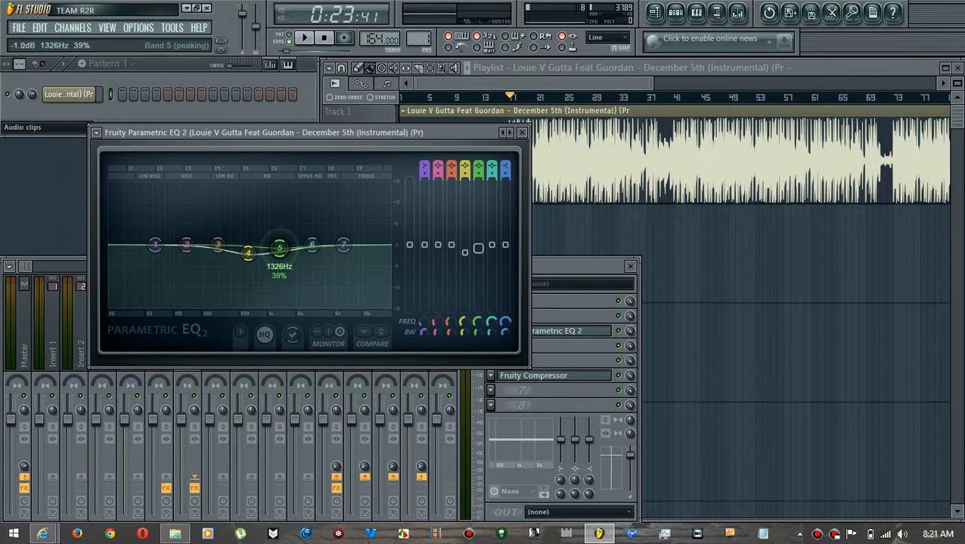
drag(217, 245, 214, 249)
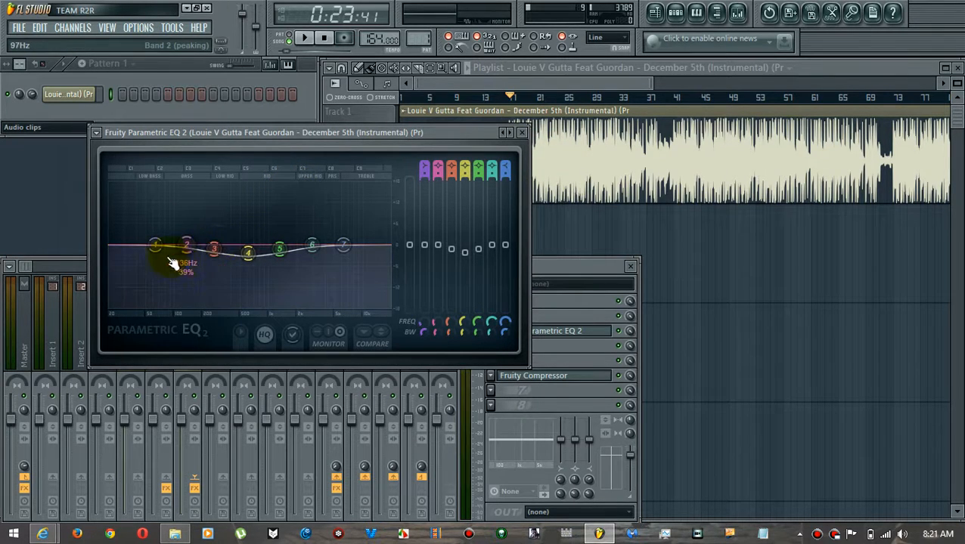
drag(155, 245, 183, 248)
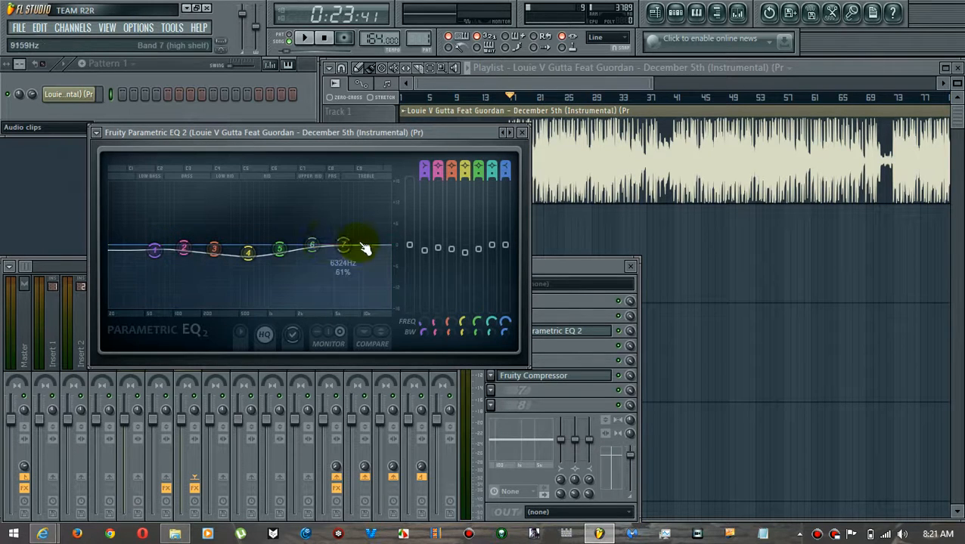
drag(311, 245, 354, 250)
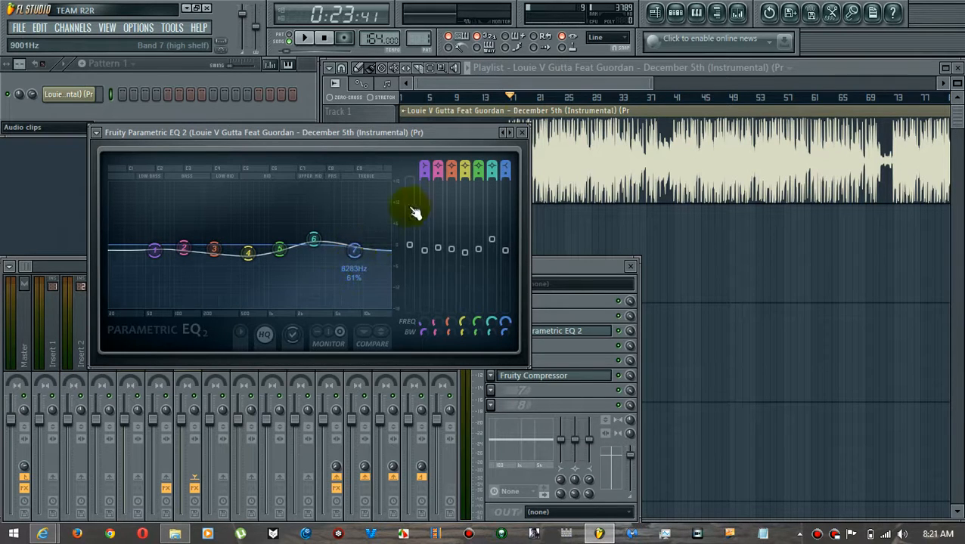
click(523, 132)
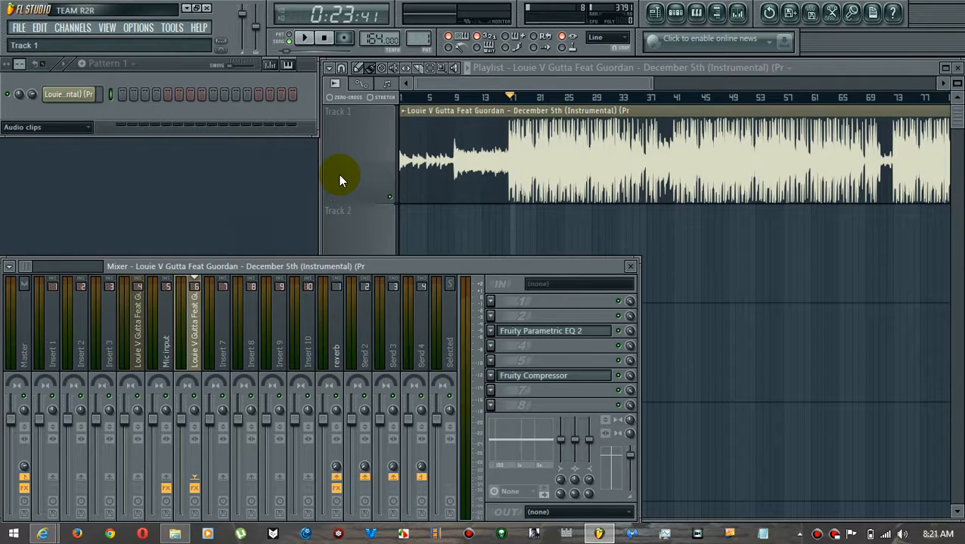
Step: Play the instrumental to hear the gentler EQ, stop playback, and bring the playlist to the front
key(space)
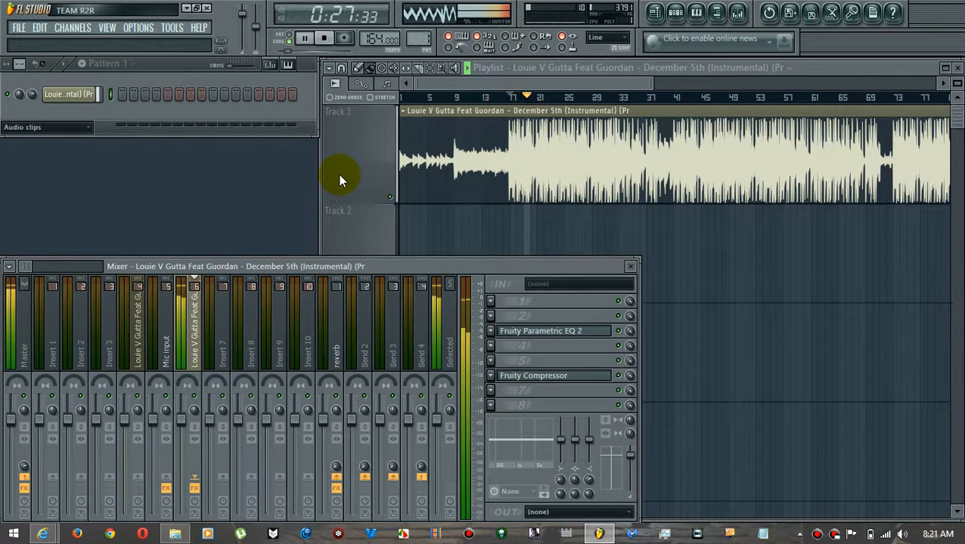
key(space)
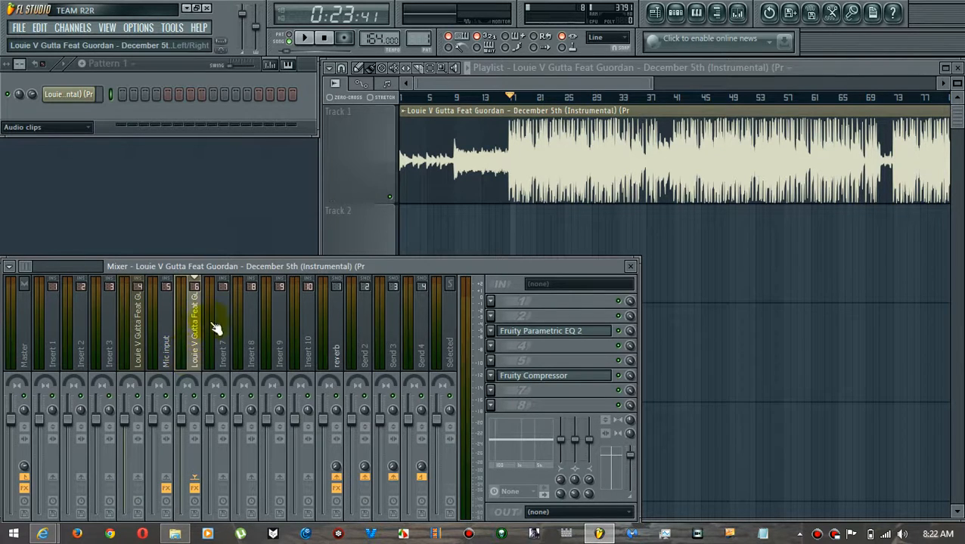
click(347, 239)
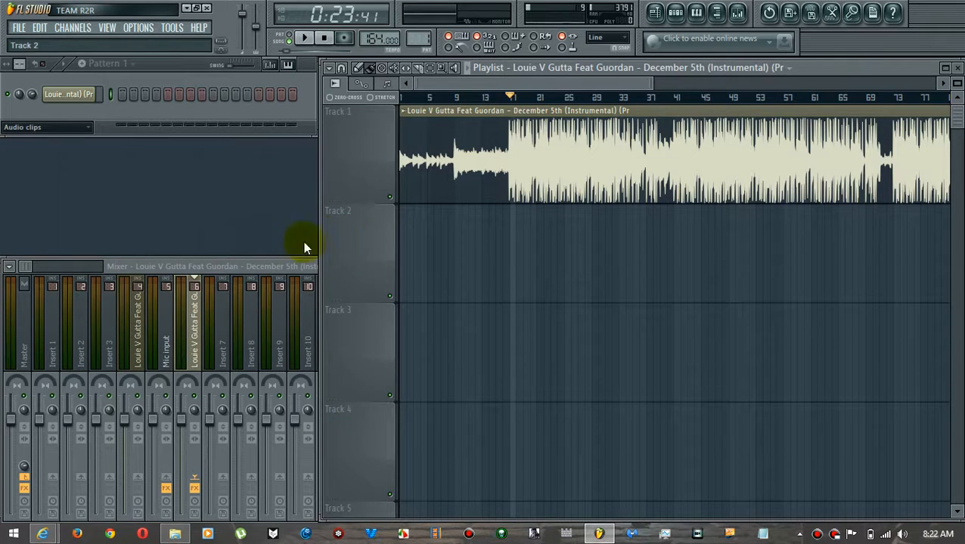
click(197, 269)
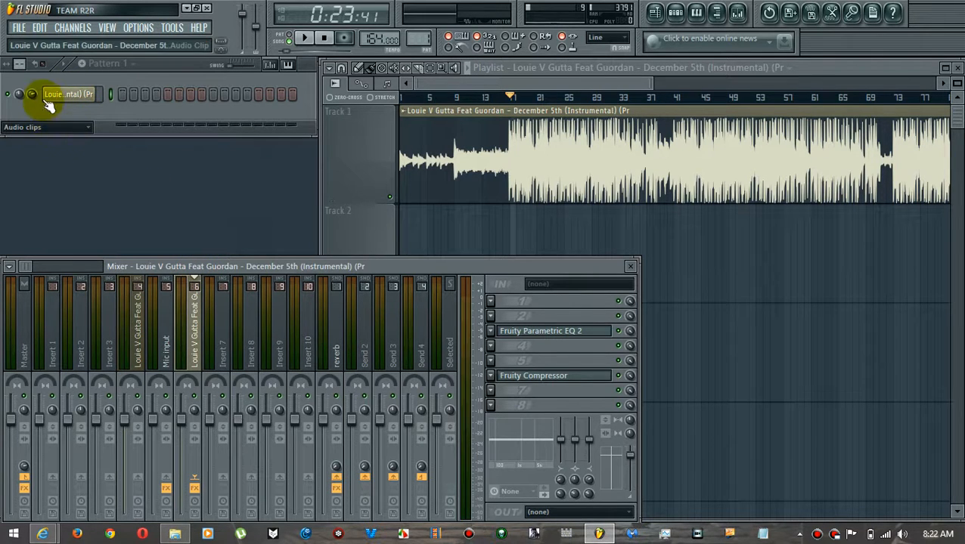
click(346, 137)
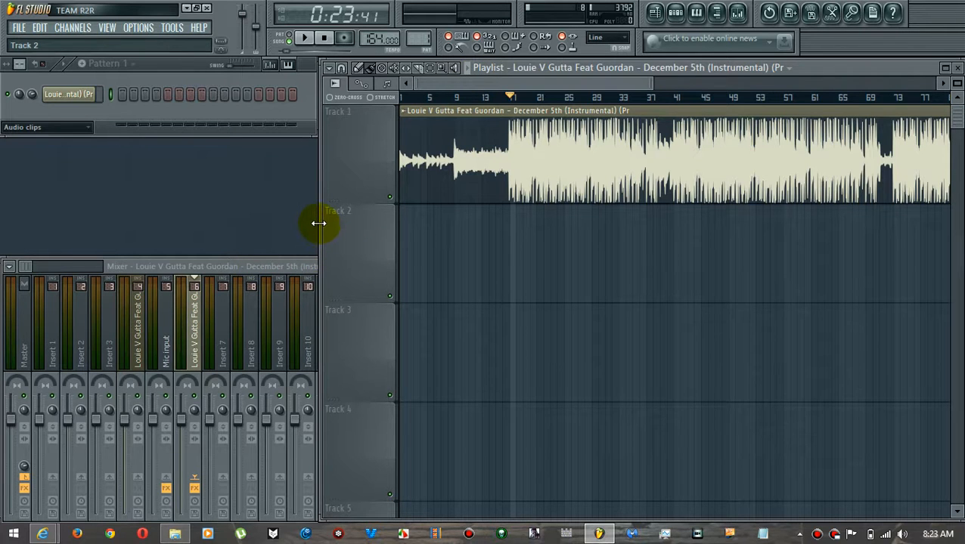
mouse_move(316, 223)
mouse_down()
mouse_move(353, 215)
mouse_move(319, 212)
mouse_up()
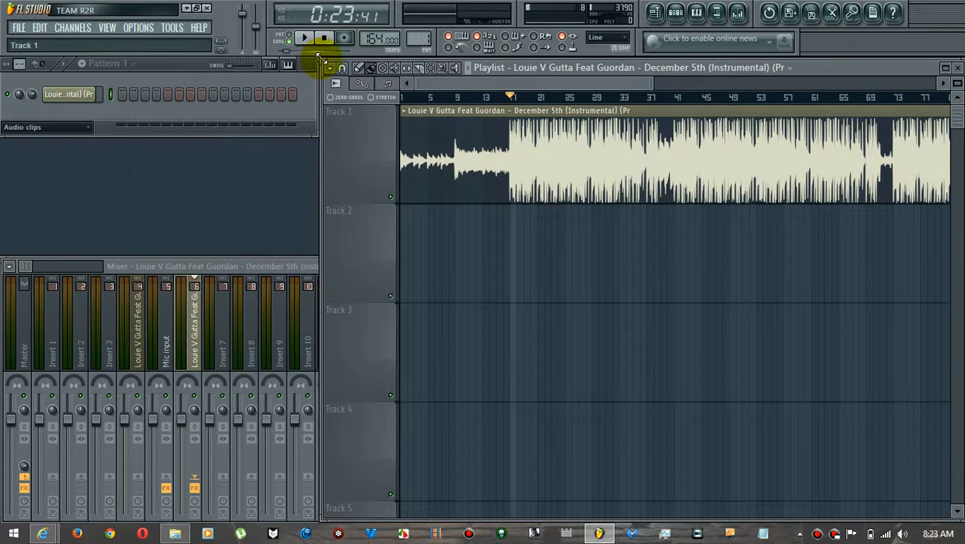
drag(320, 59, 321, 59)
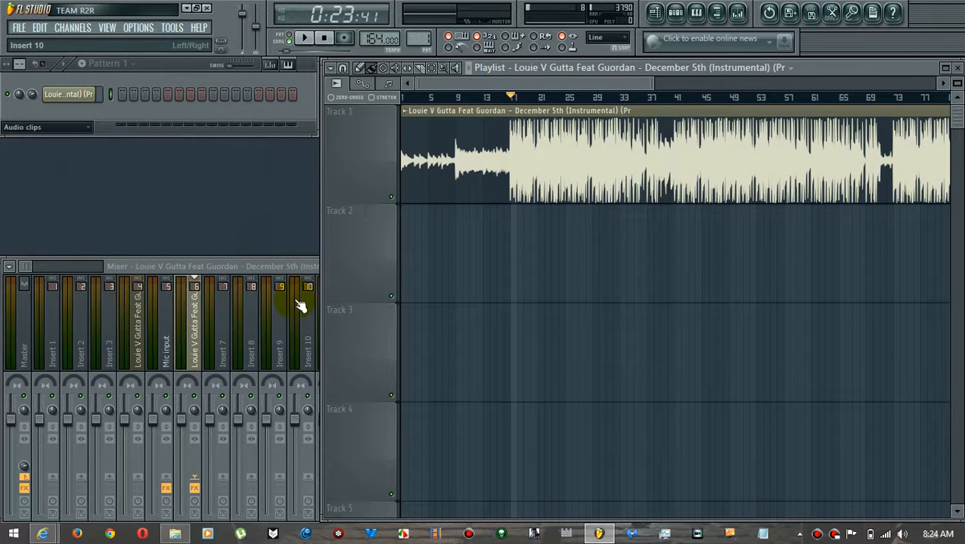
Step: Toggle the 32Bit float recording option in the mixer's disk recording settings
click(8, 268)
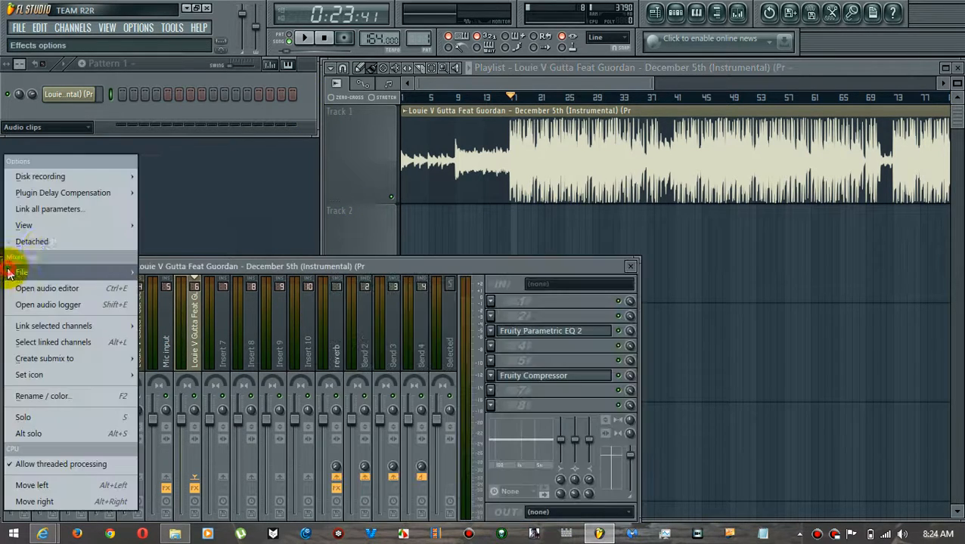
mouse_move(71, 177)
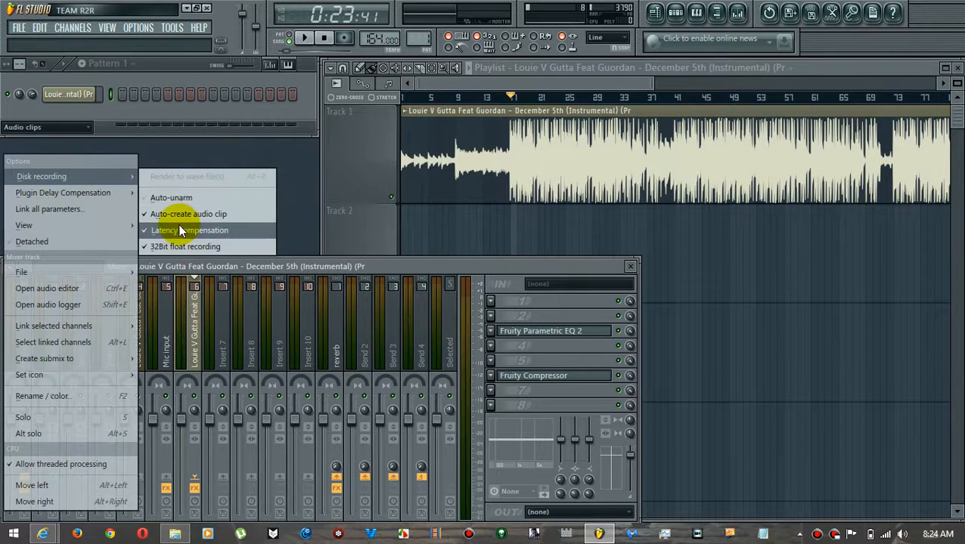
click(205, 246)
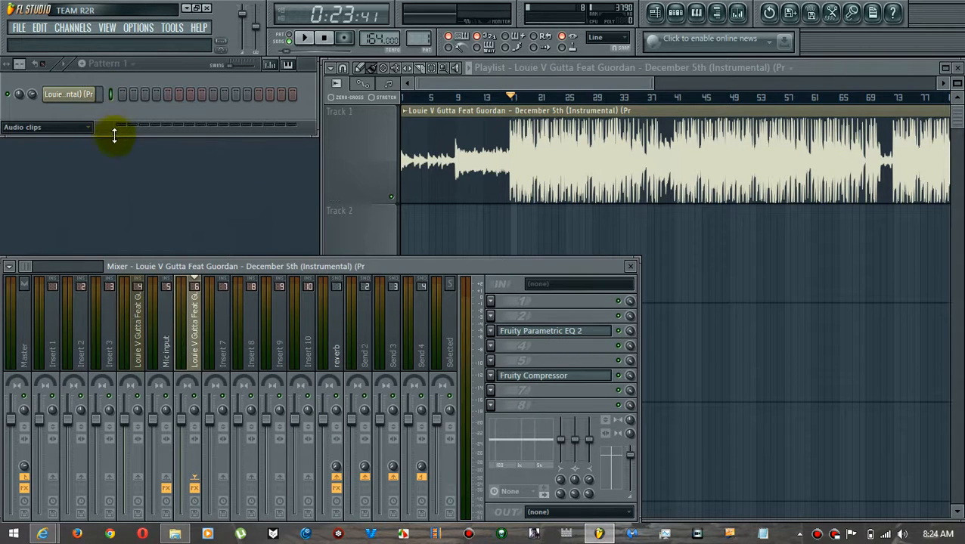
Step: Examine the routing options to Insert 11 from mixer tracks Insert 10, Insert 9 and Insert 8 in turn, without choosing one
click(227, 334)
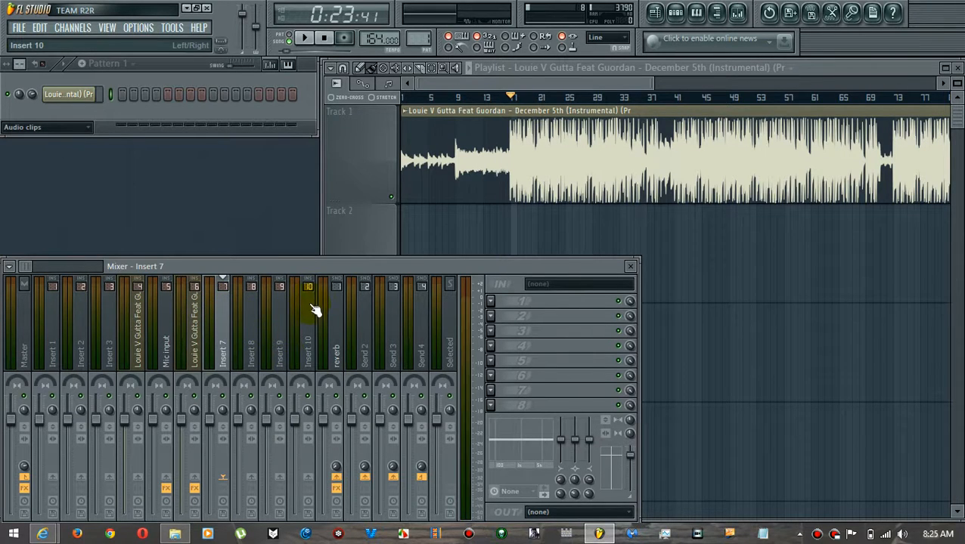
right_click(308, 333)
click(310, 336)
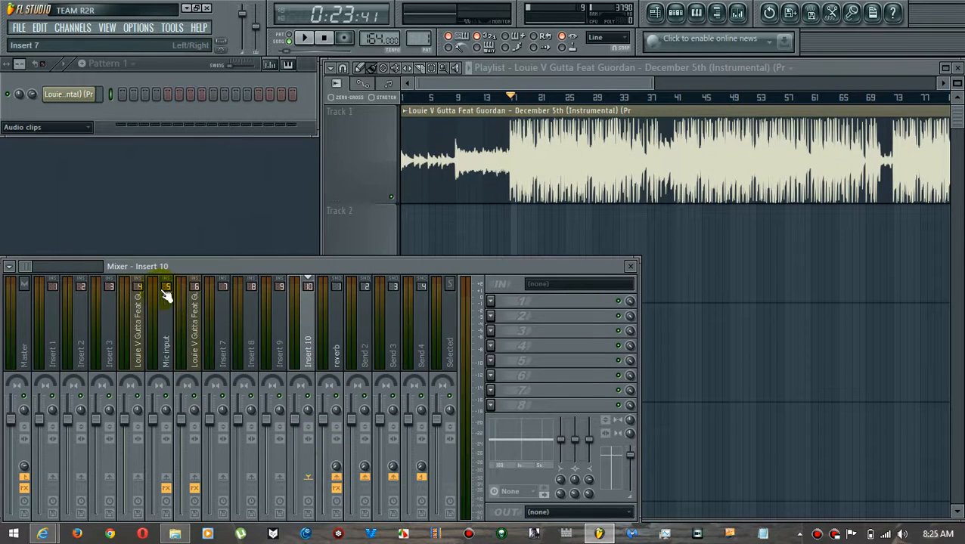
drag(25, 266, 28, 265)
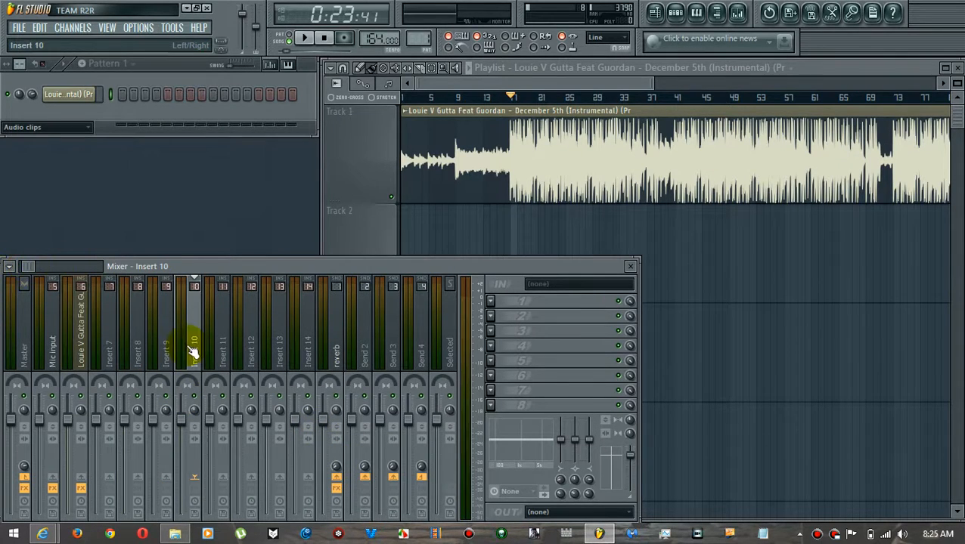
right_click(223, 478)
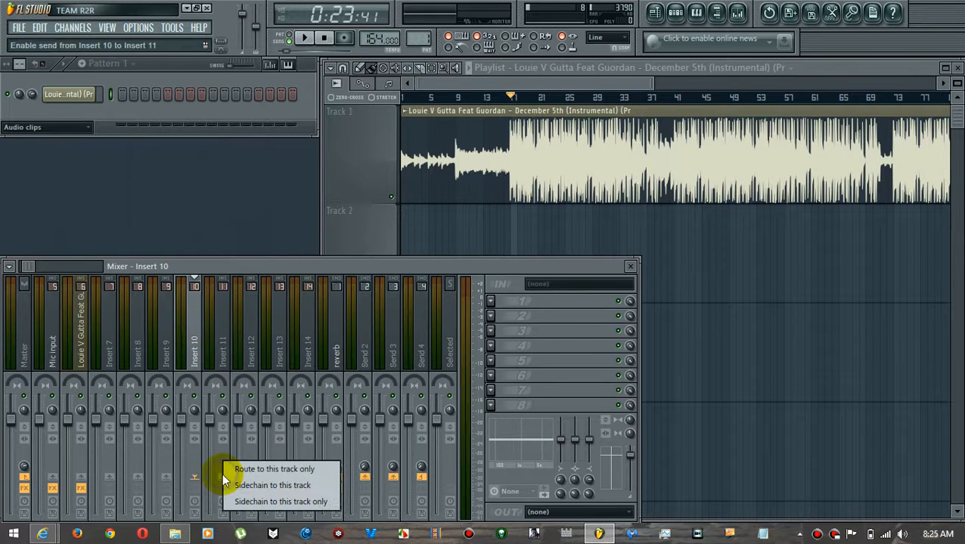
click(167, 353)
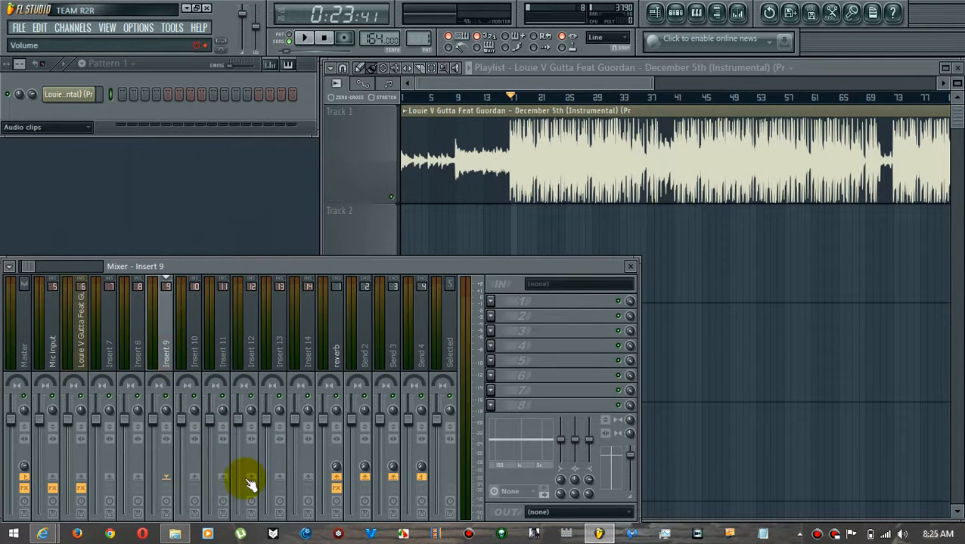
right_click(224, 476)
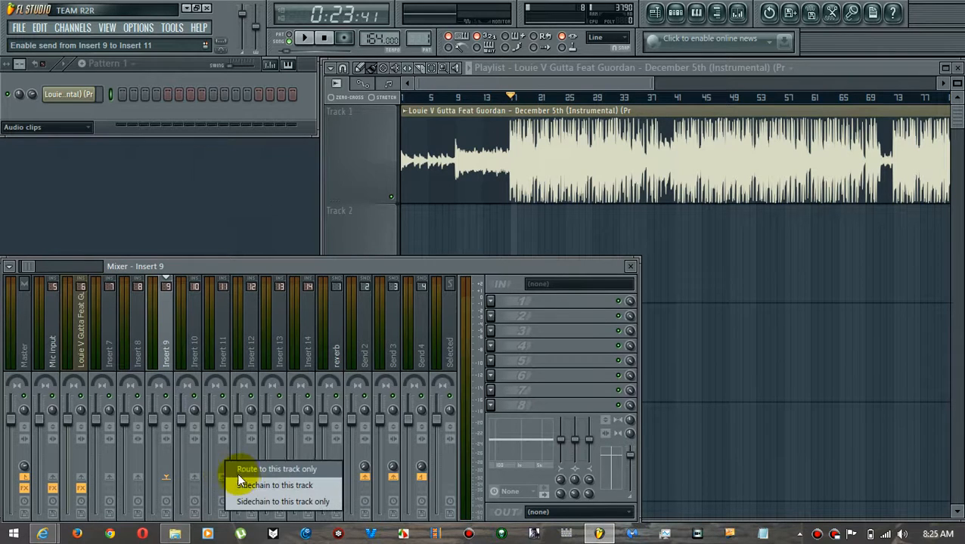
click(146, 358)
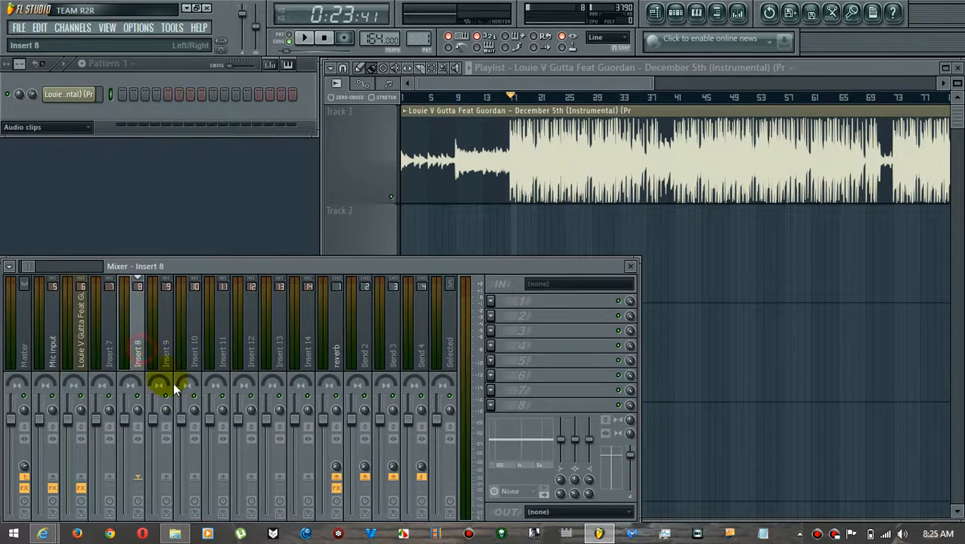
right_click(224, 477)
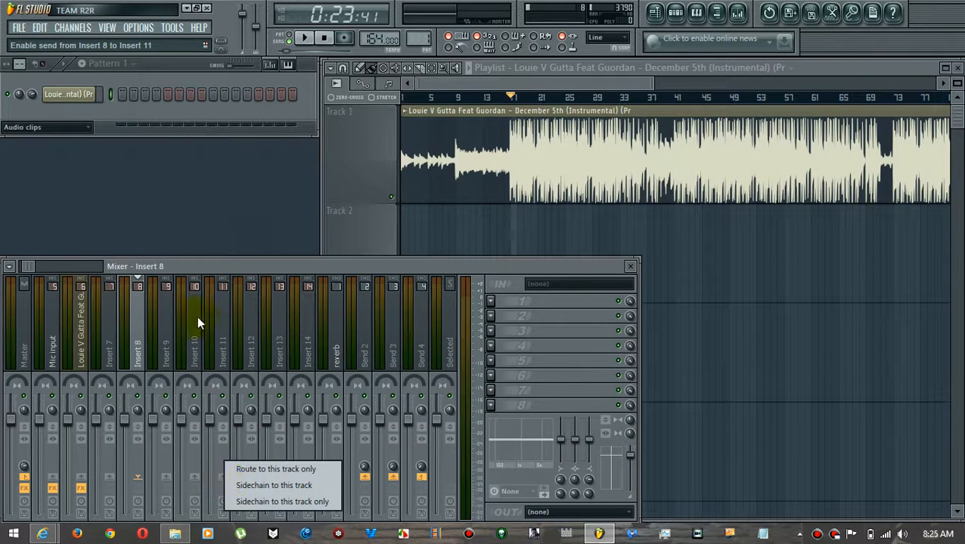
Step: Lower the volume fader of mixer track Insert 11 slightly and bring the playlist back to the front
click(225, 348)
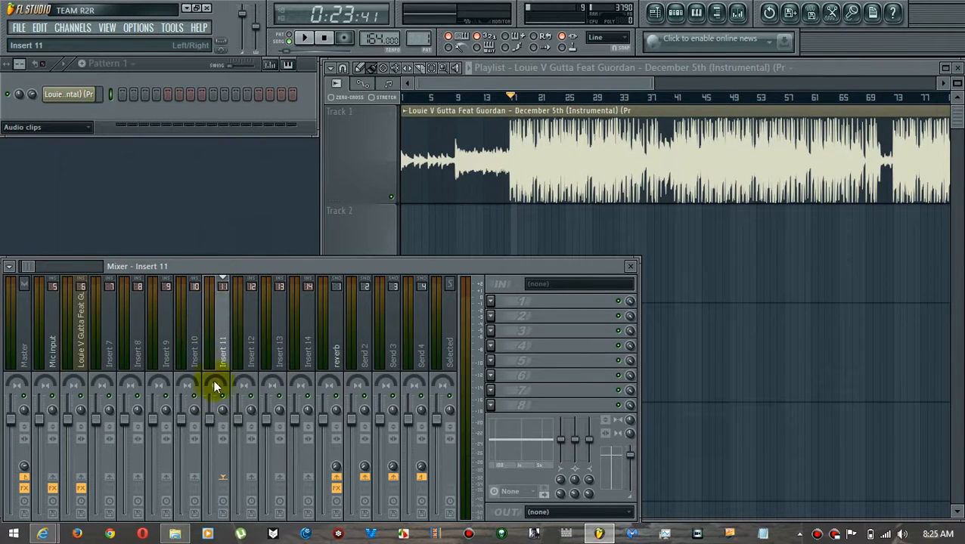
drag(213, 426, 210, 430)
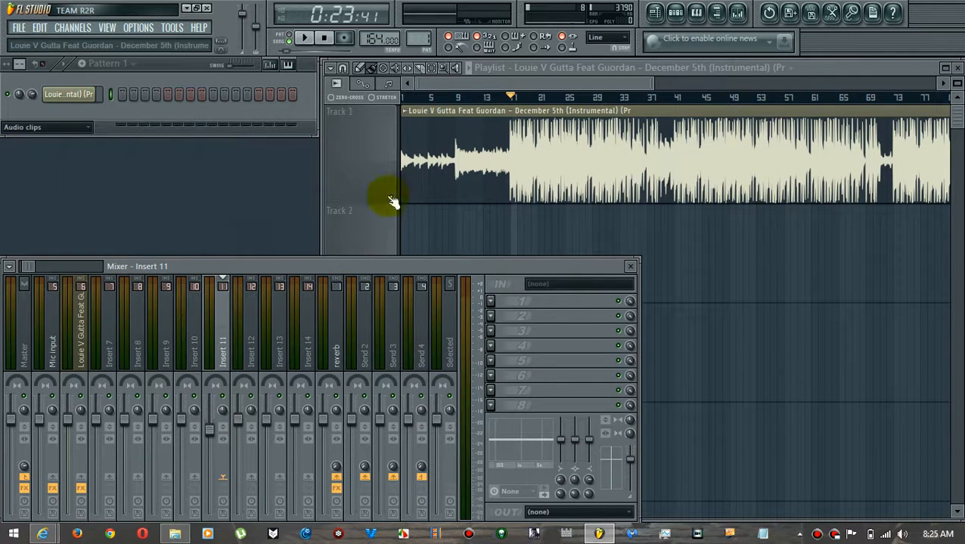
click(346, 169)
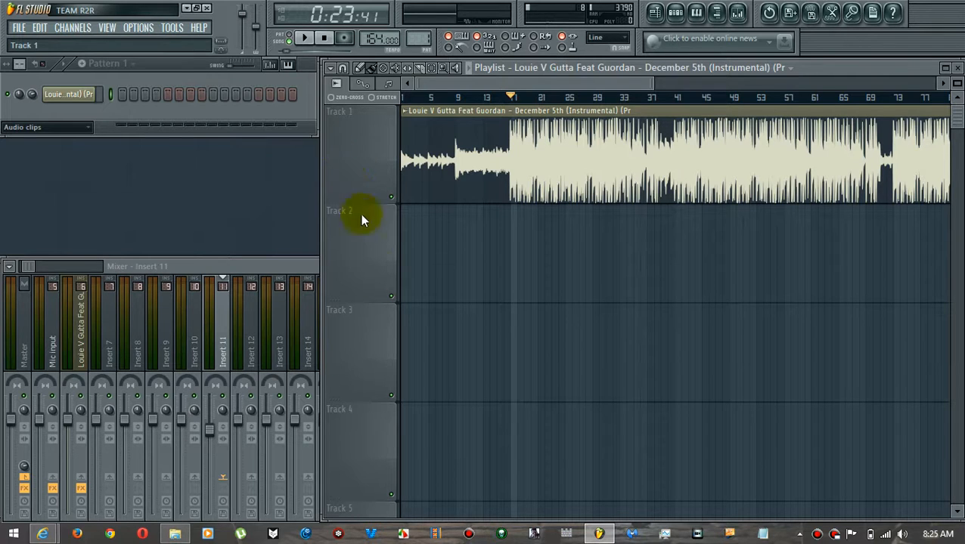
click(248, 263)
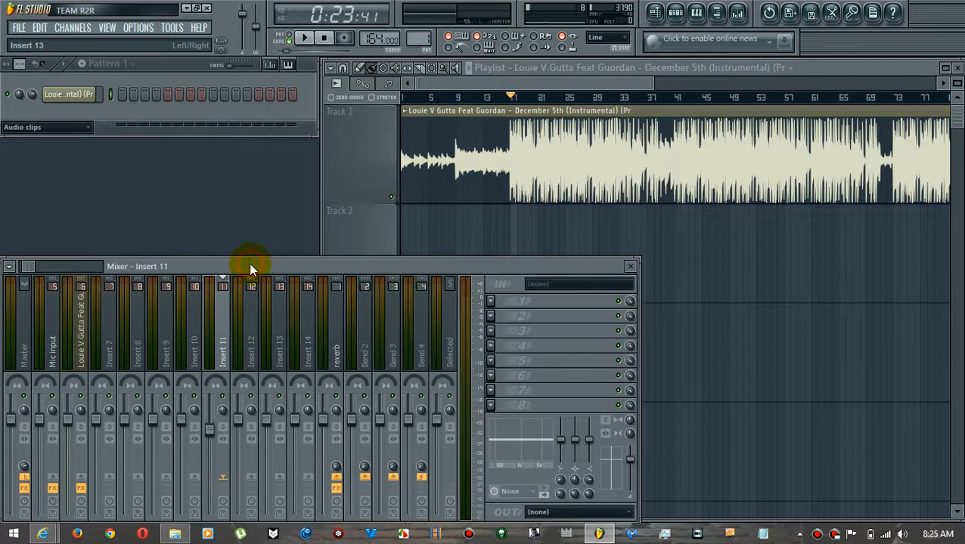
click(344, 221)
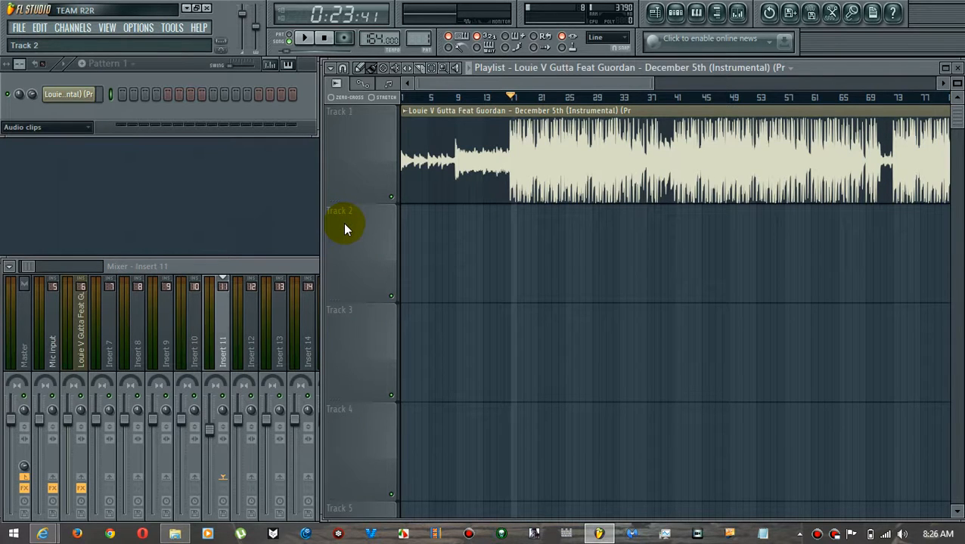